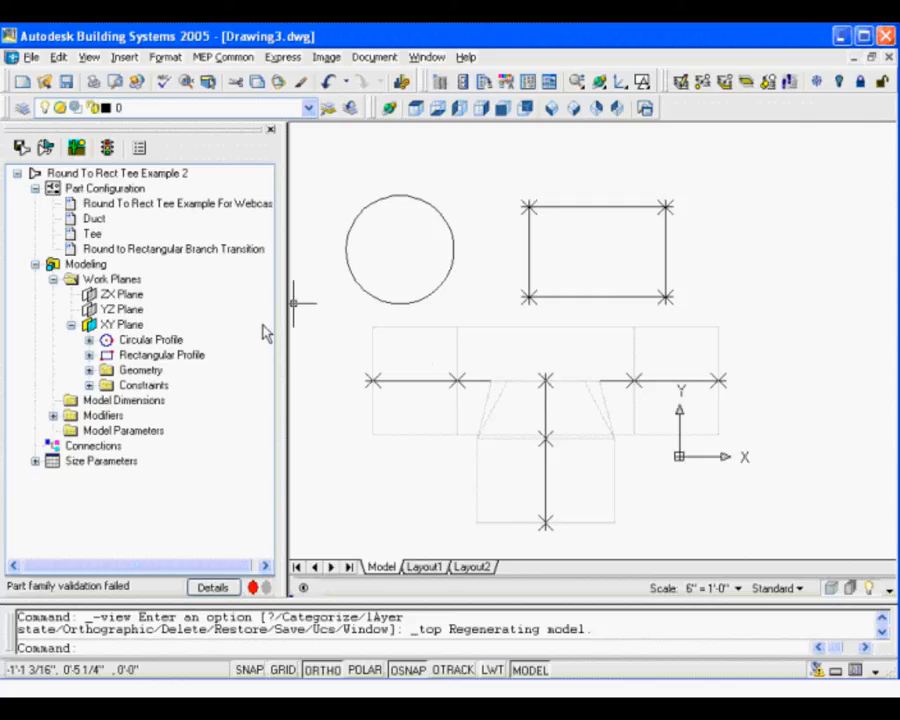
Collapse the Modeling branch and add connection number 1 at the left end node of the tee's main run.
click(54, 279)
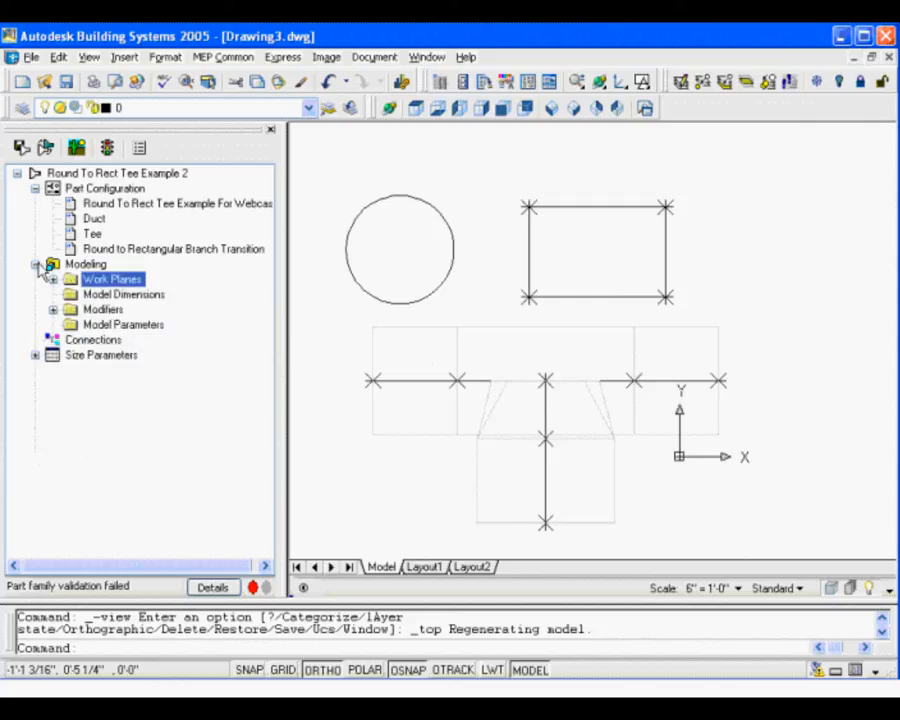
click(36, 264)
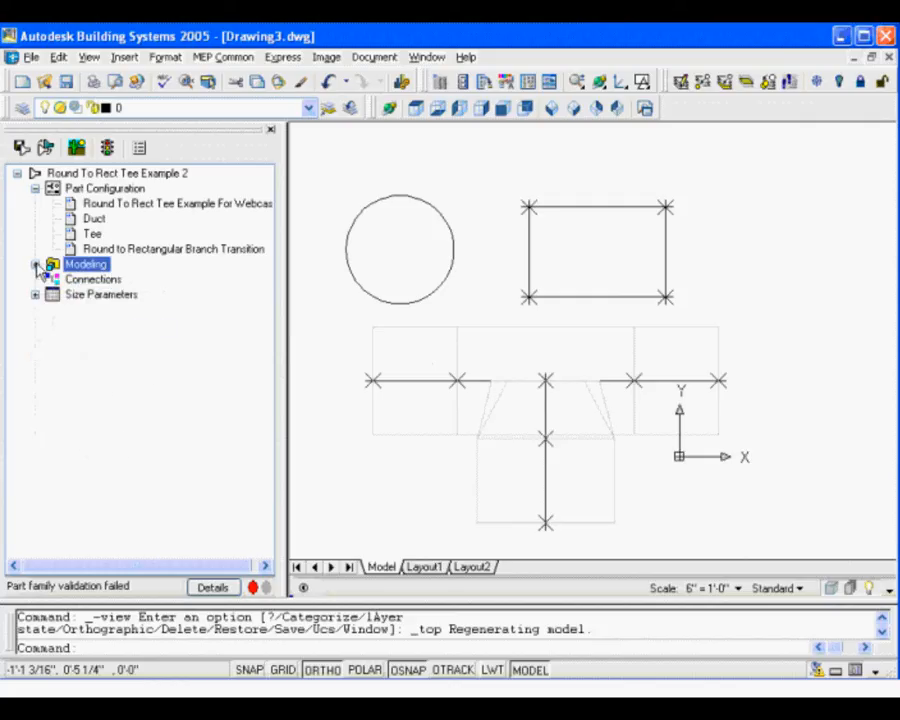
click(93, 280)
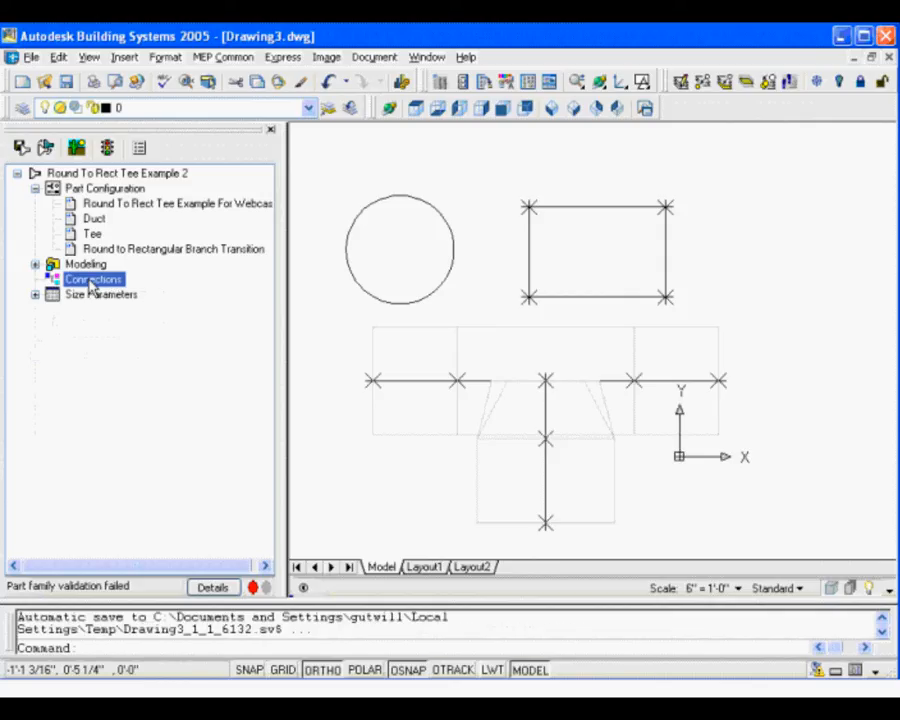
right_click(102, 283)
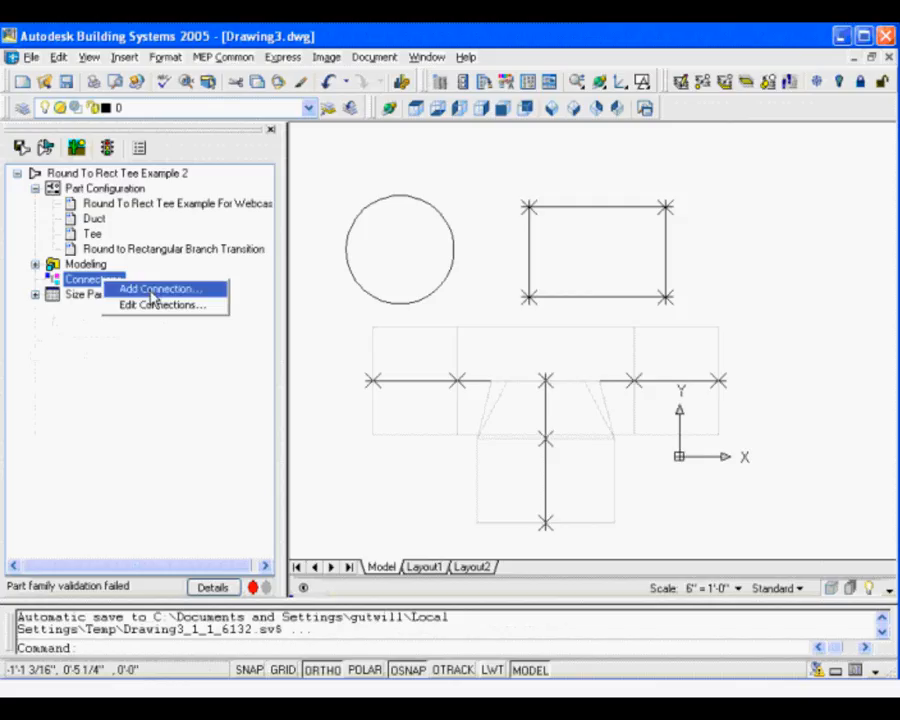
click(155, 289)
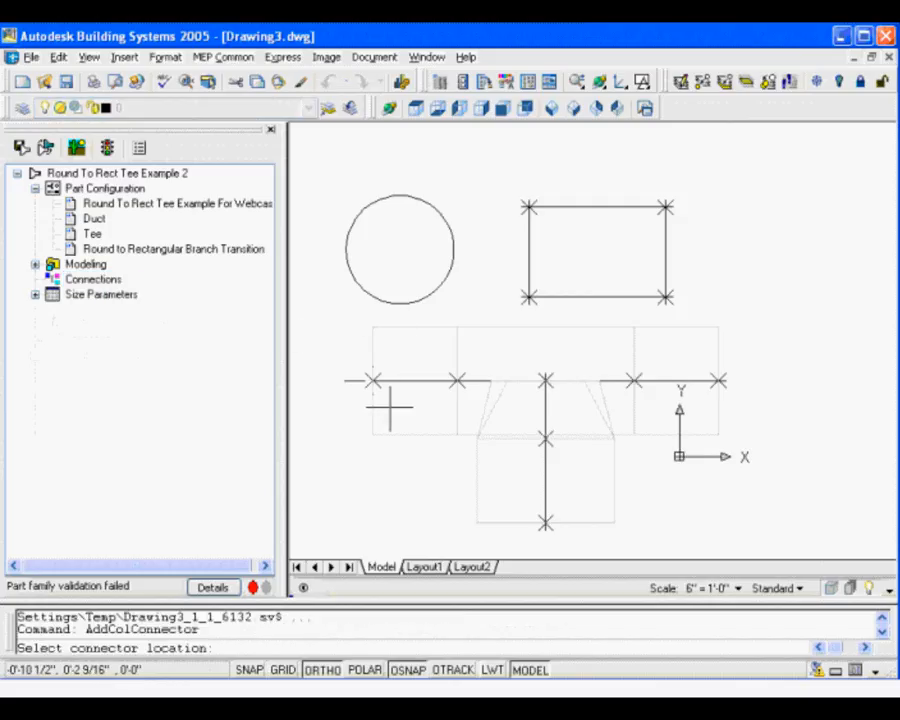
scroll(374, 380, up, 2)
scroll(374, 380, up, 2)
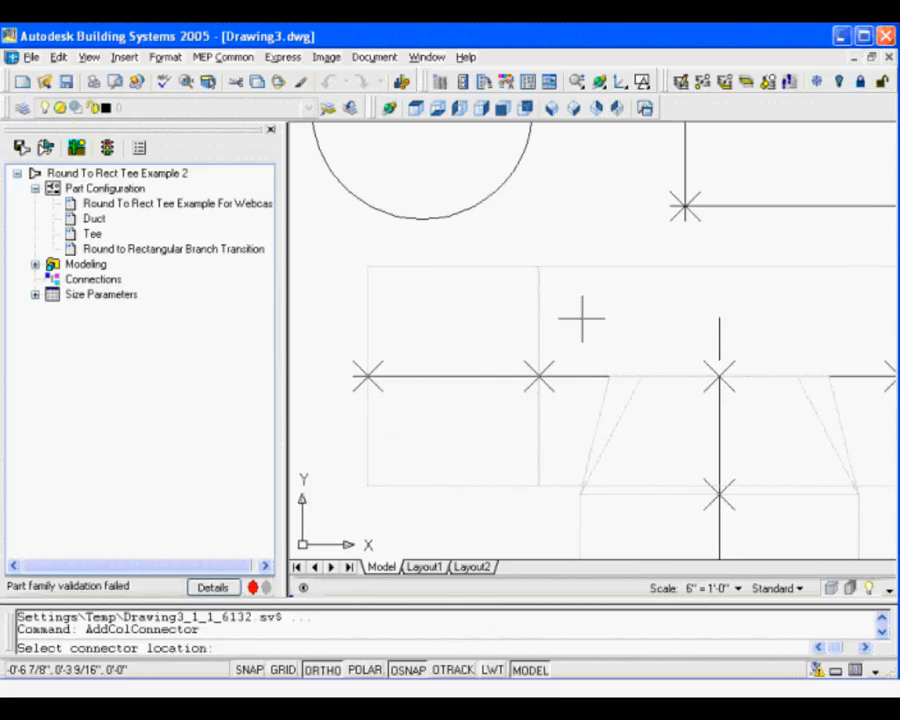
scroll(581, 315, down, 3)
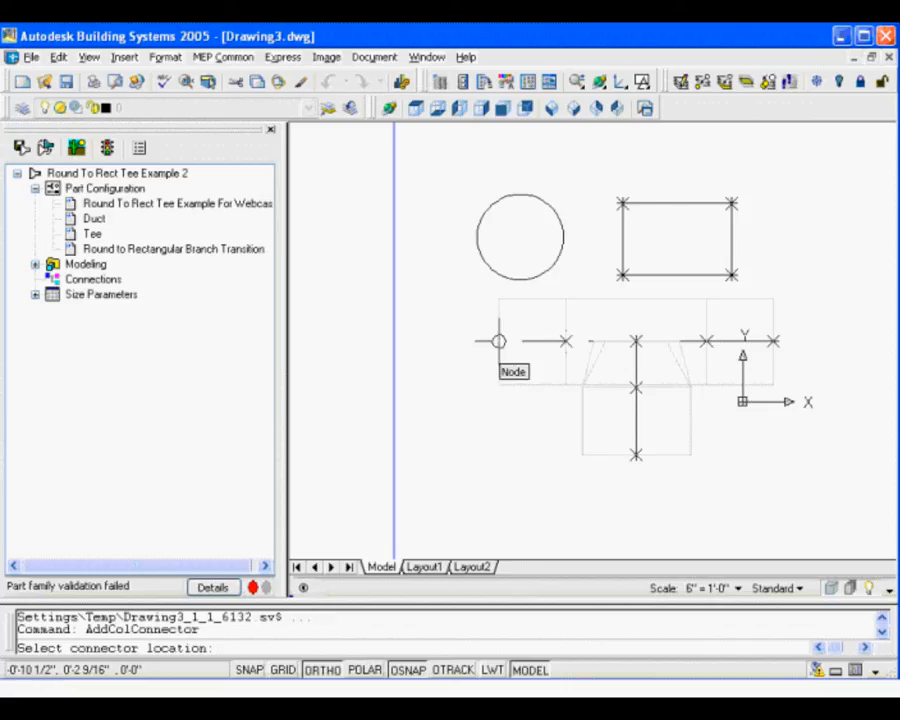
click(498, 341)
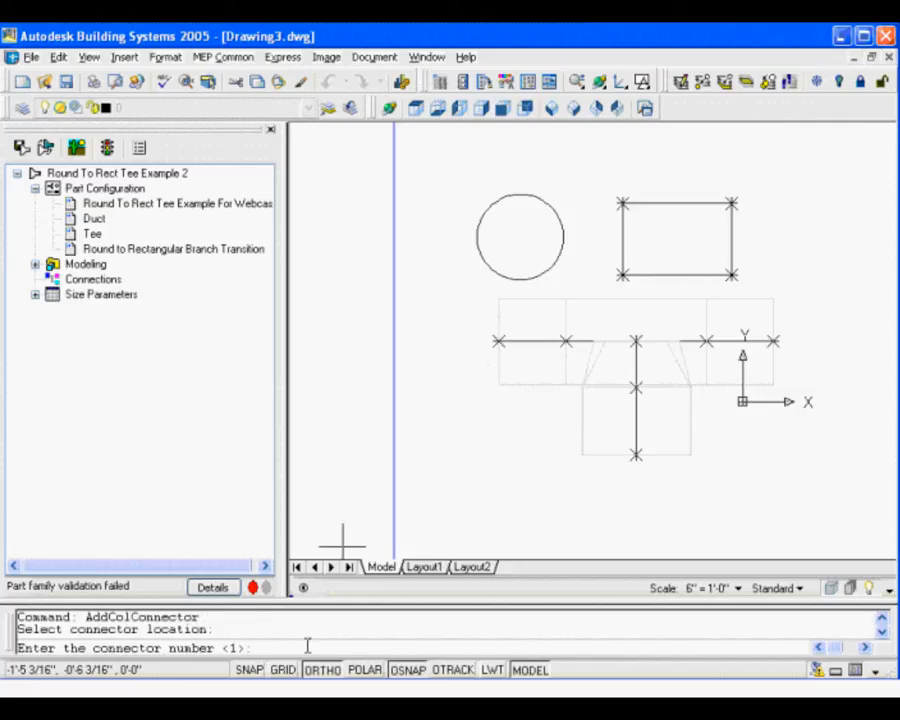
key(Return)
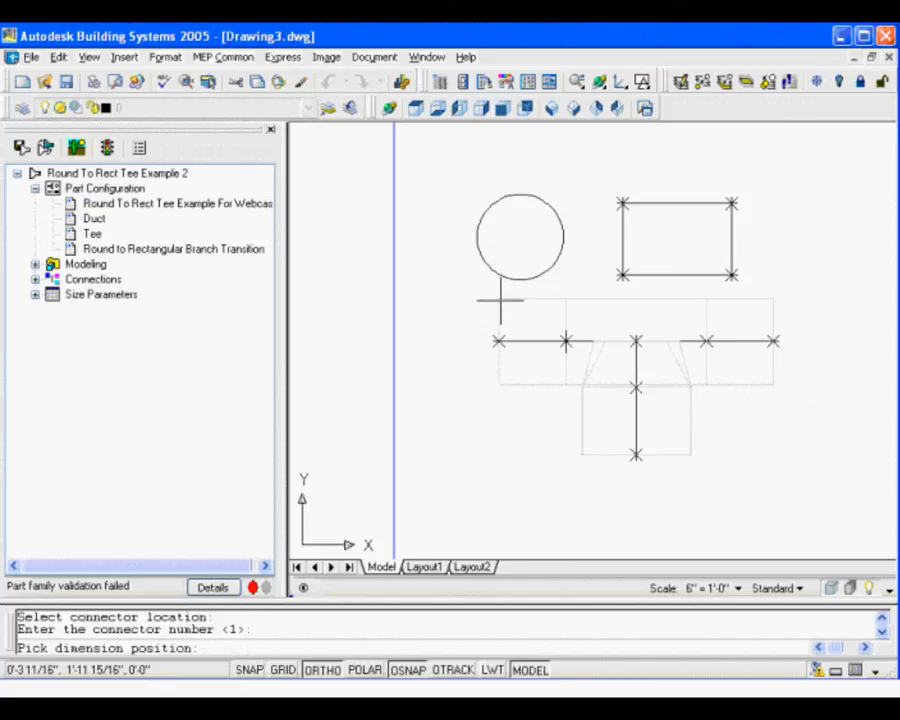
Place the circular profile's diameter dimension outside its upper left and inspect the dimension label.
click(465, 163)
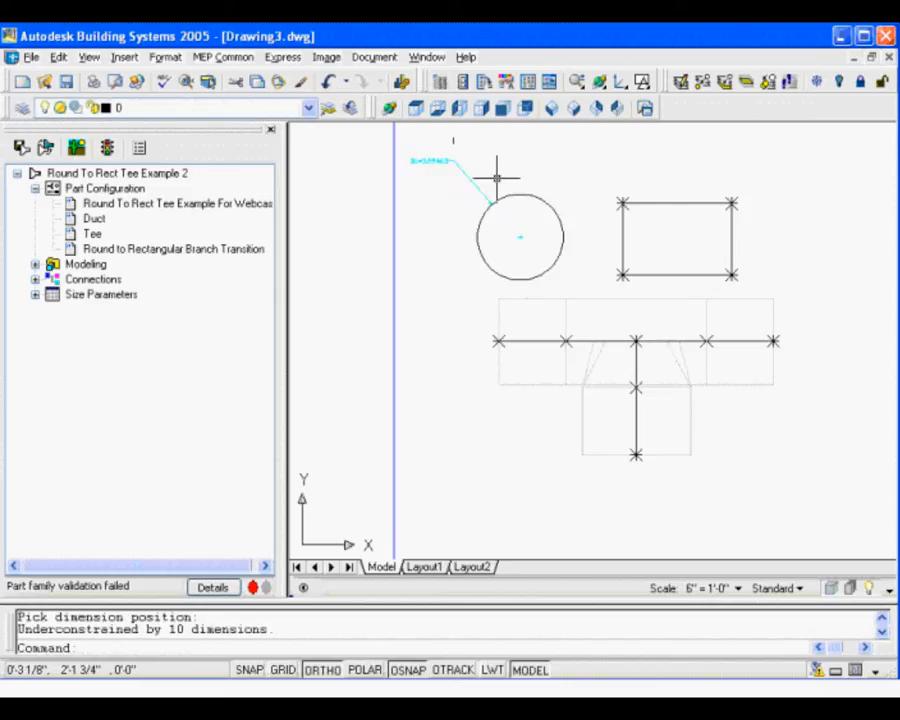
middle_drag(511, 299, 537, 377)
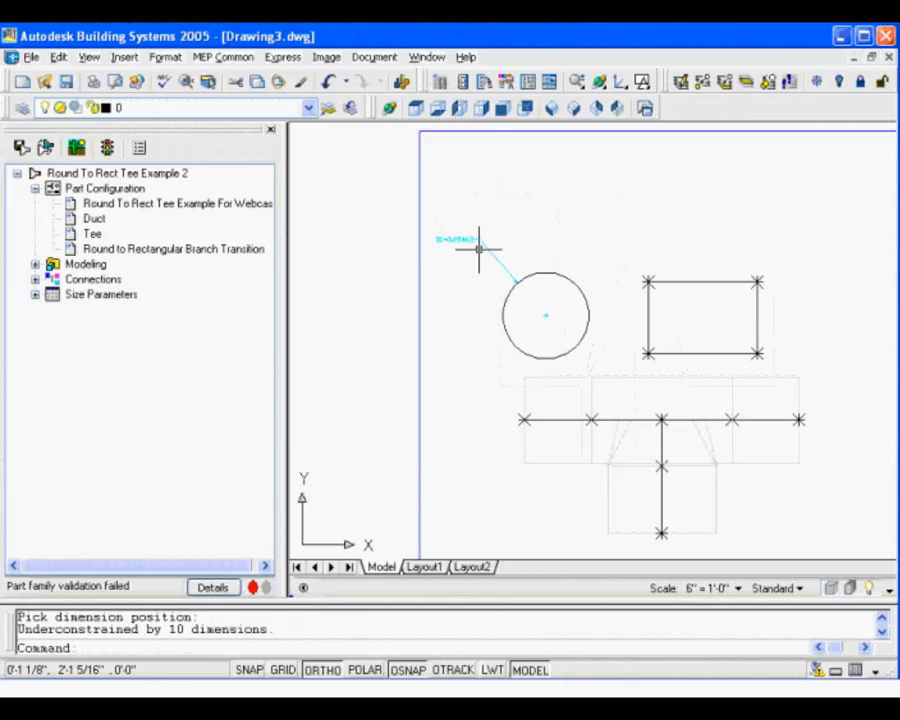
scroll(440, 243, up, 7)
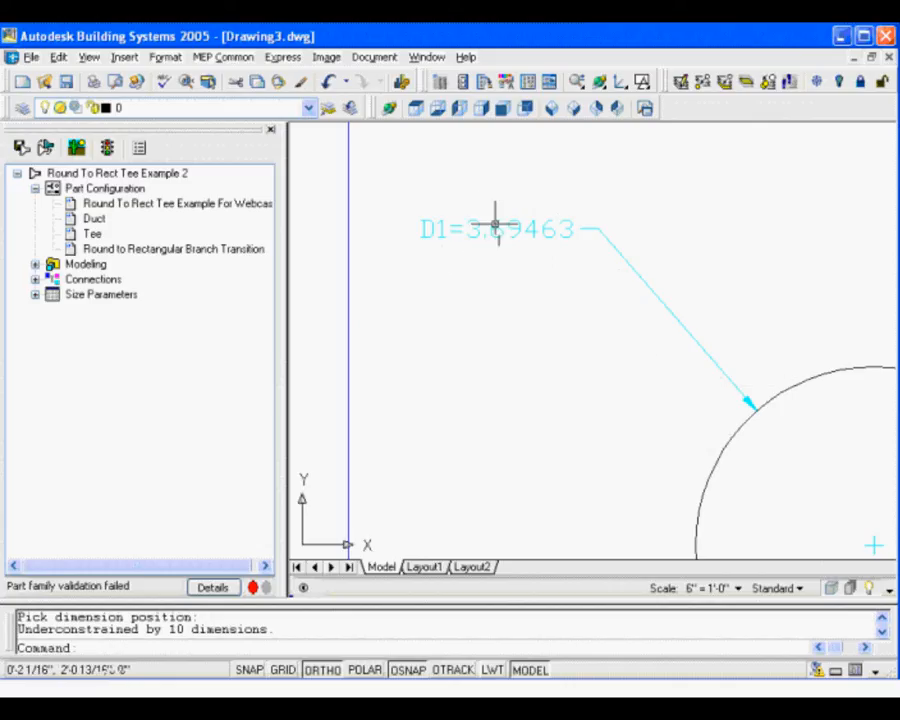
scroll(556, 266, down, 3)
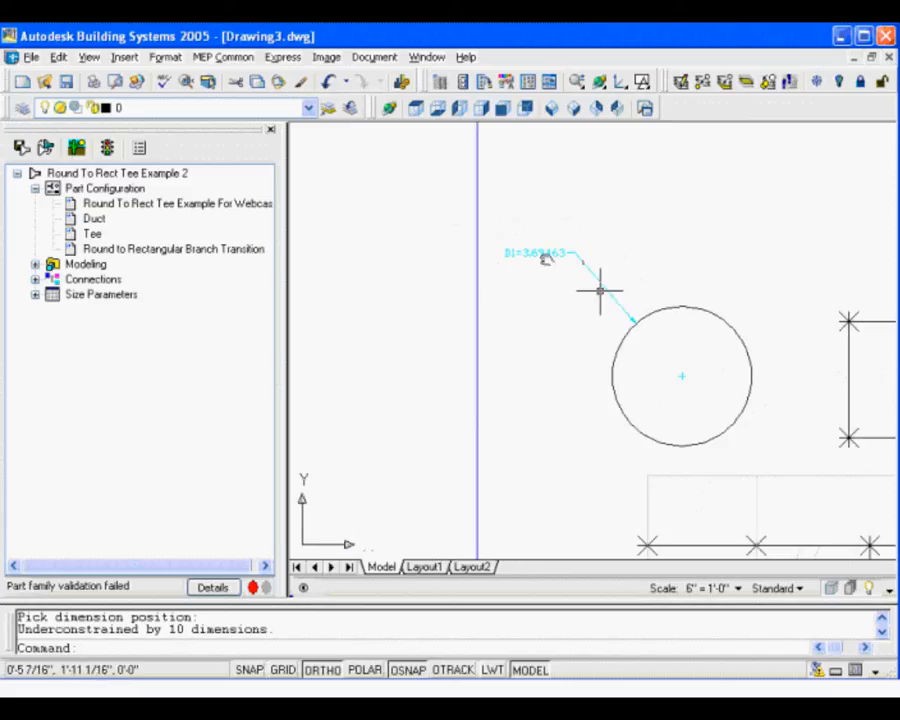
middle_drag(542, 256, 536, 245)
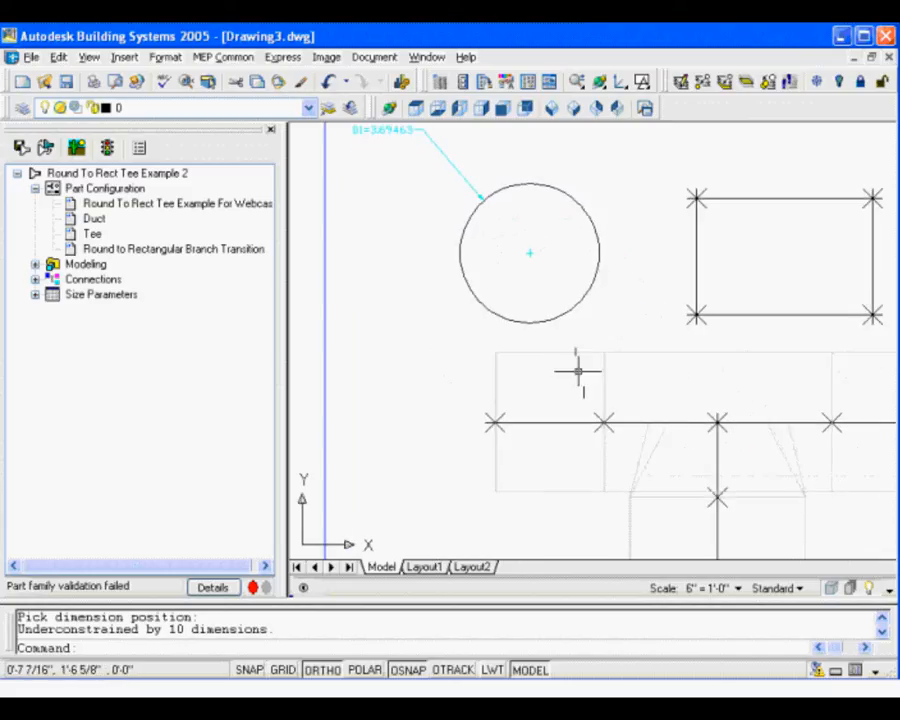
scroll(559, 307, down, 4)
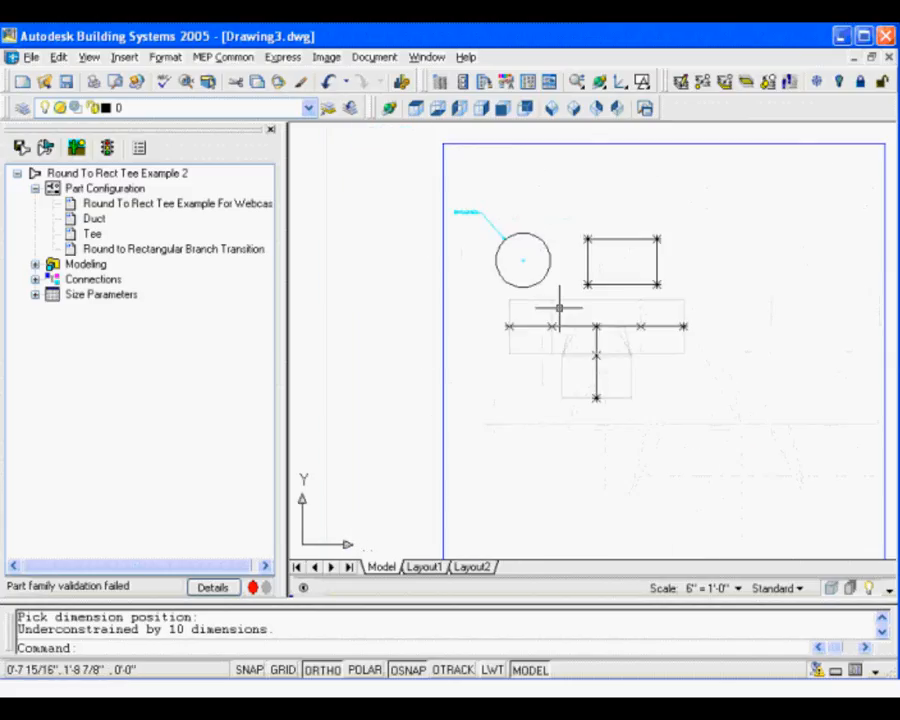
scroll(712, 300, up, 2)
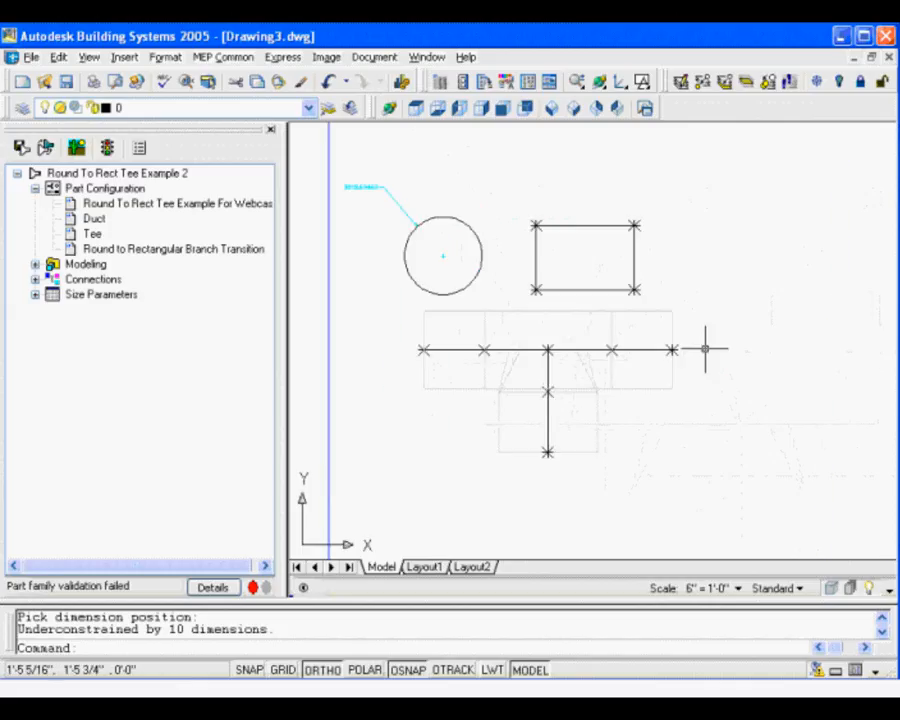
Add connection number 2 at the right end node of the tee's main run.
right_click(106, 280)
click(150, 287)
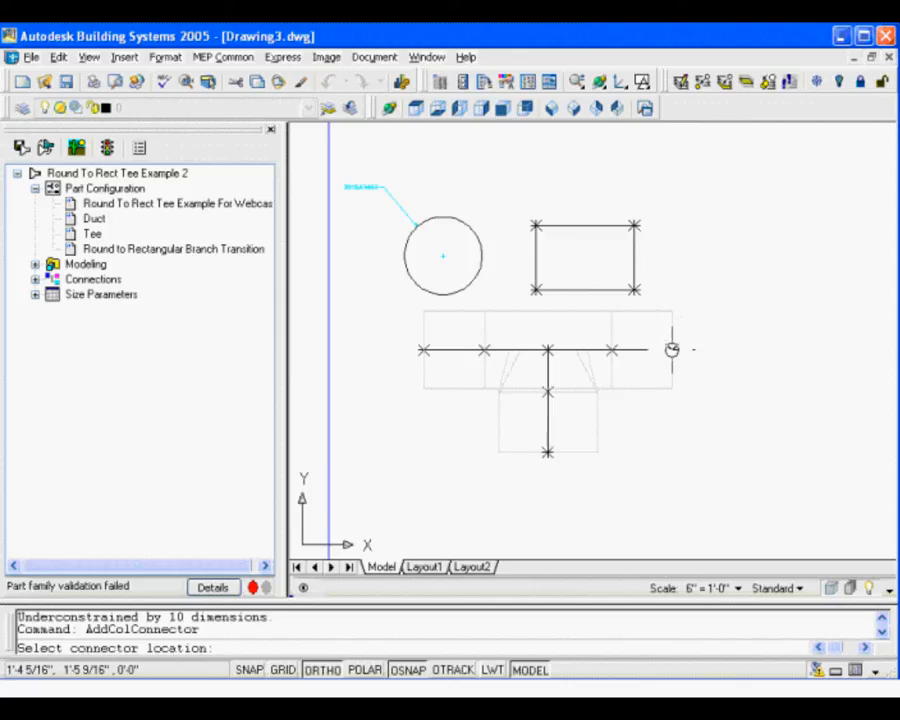
click(672, 349)
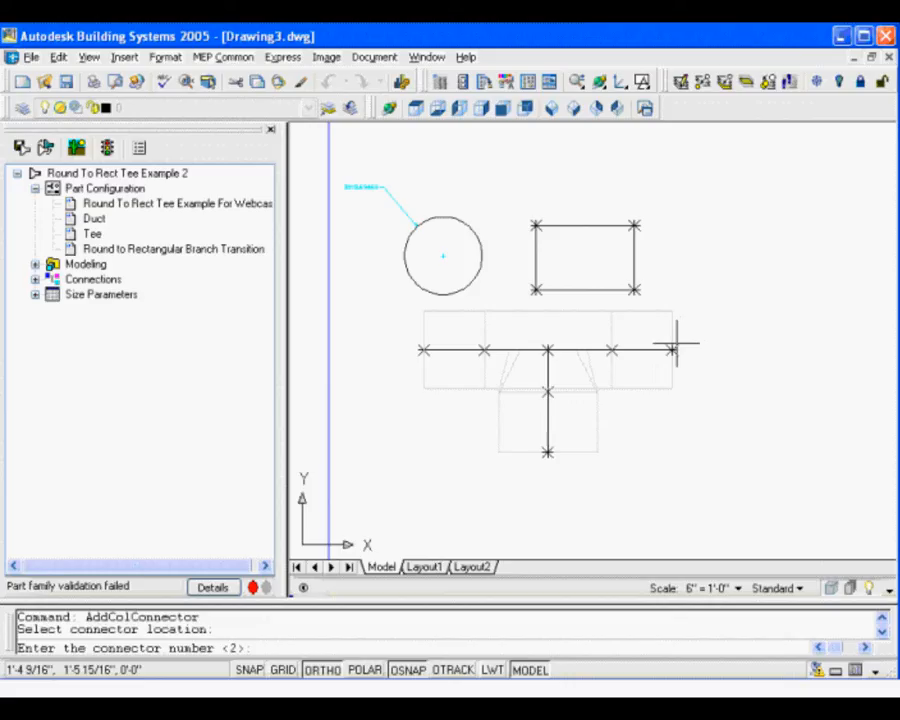
key(Return)
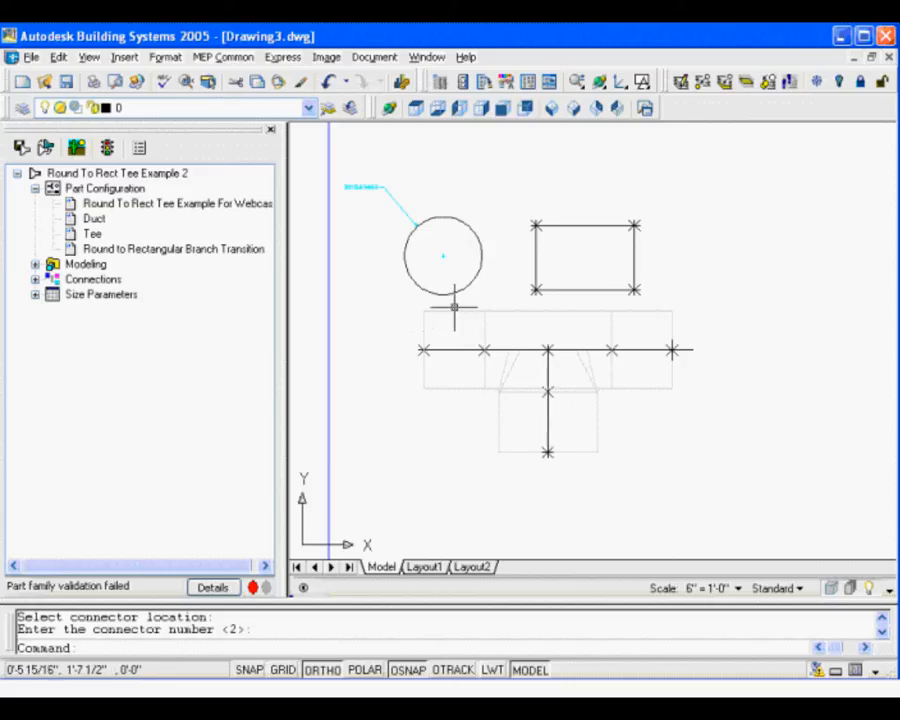
key(Return)
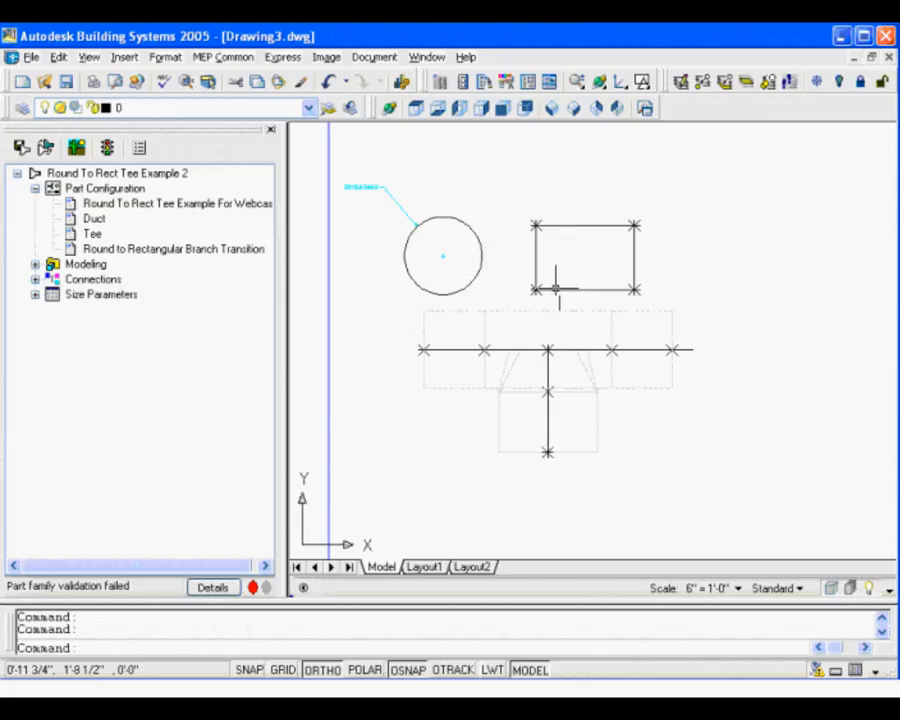
key(Escape)
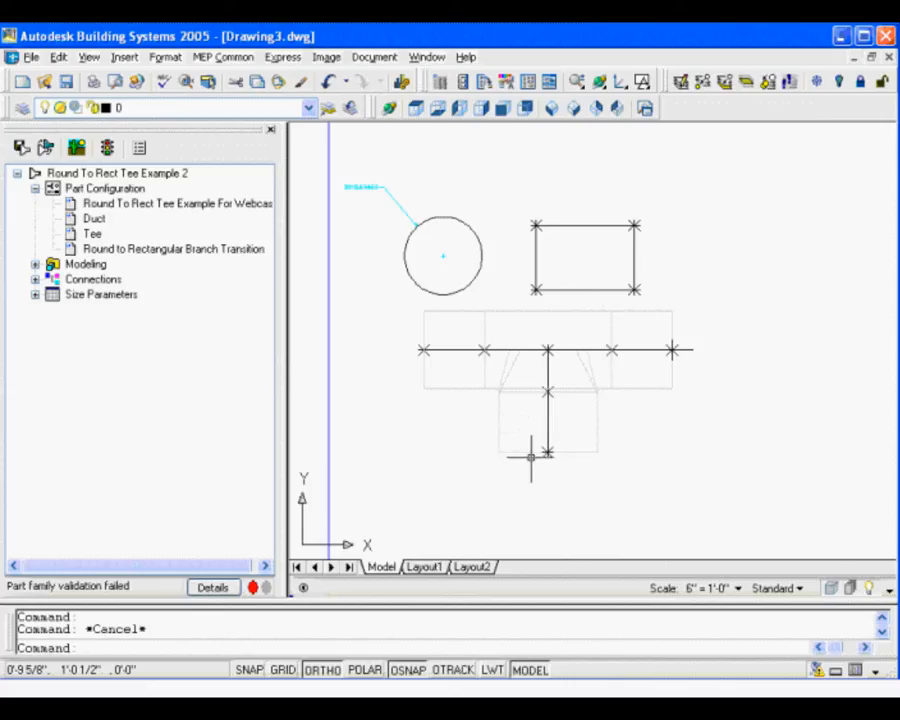
Add connection number 3 at the lower end node of the tee's branch.
right_click(107, 285)
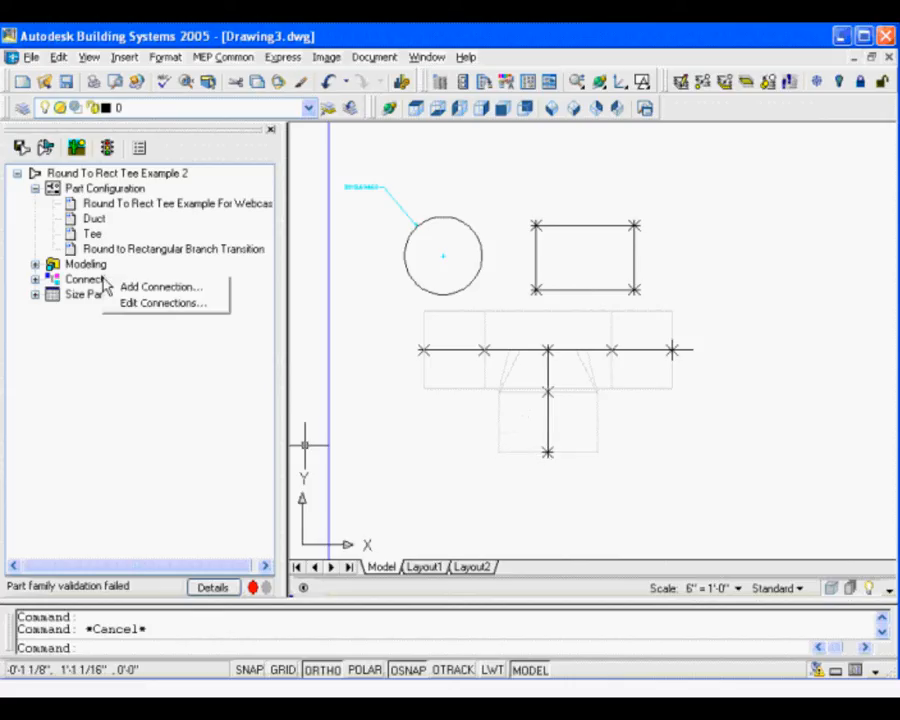
click(201, 289)
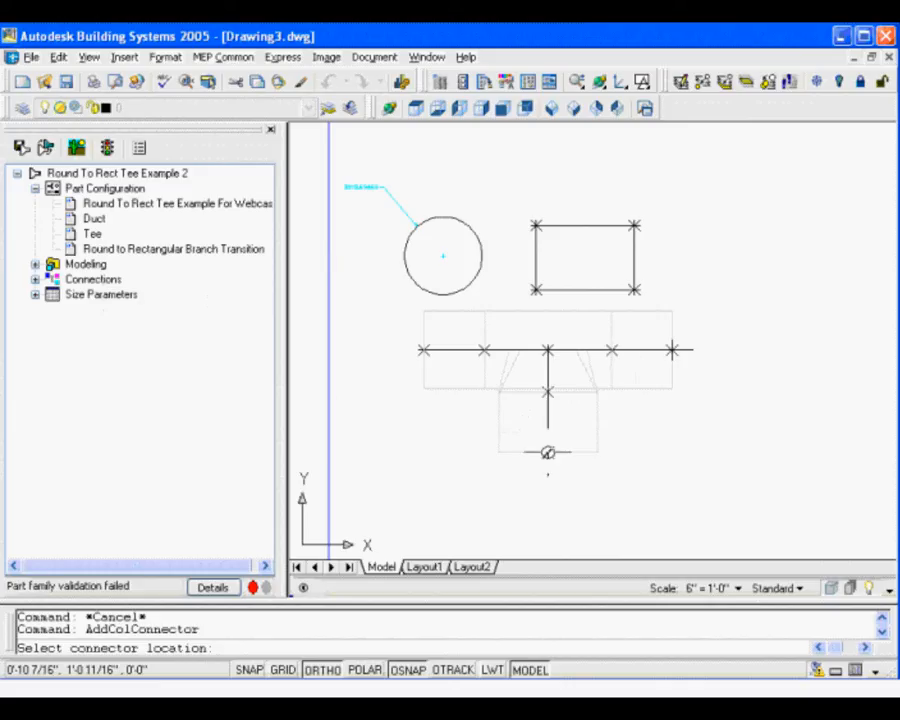
click(548, 452)
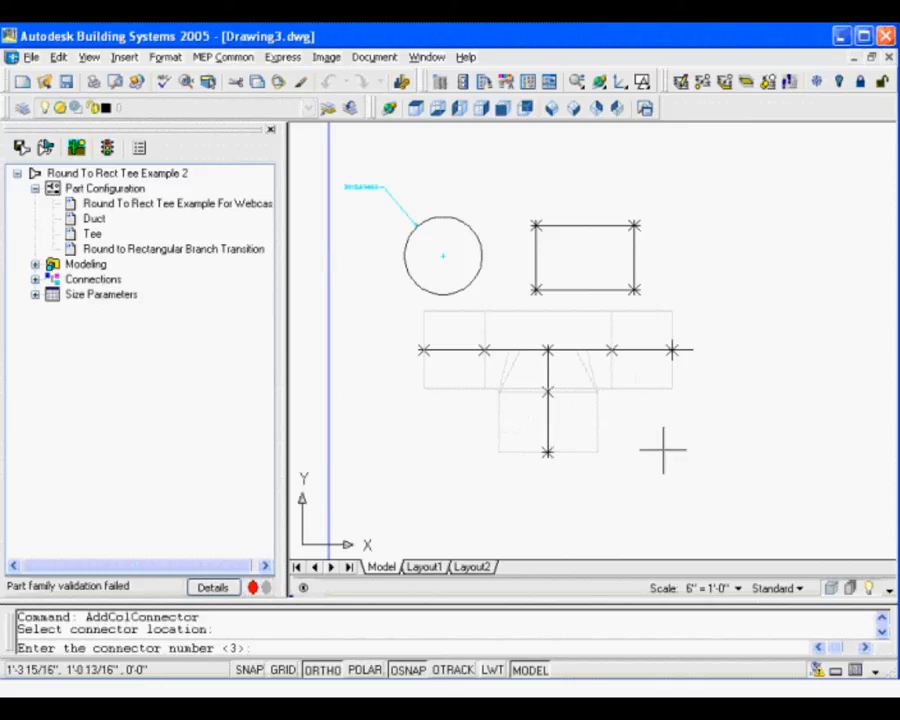
key(Return)
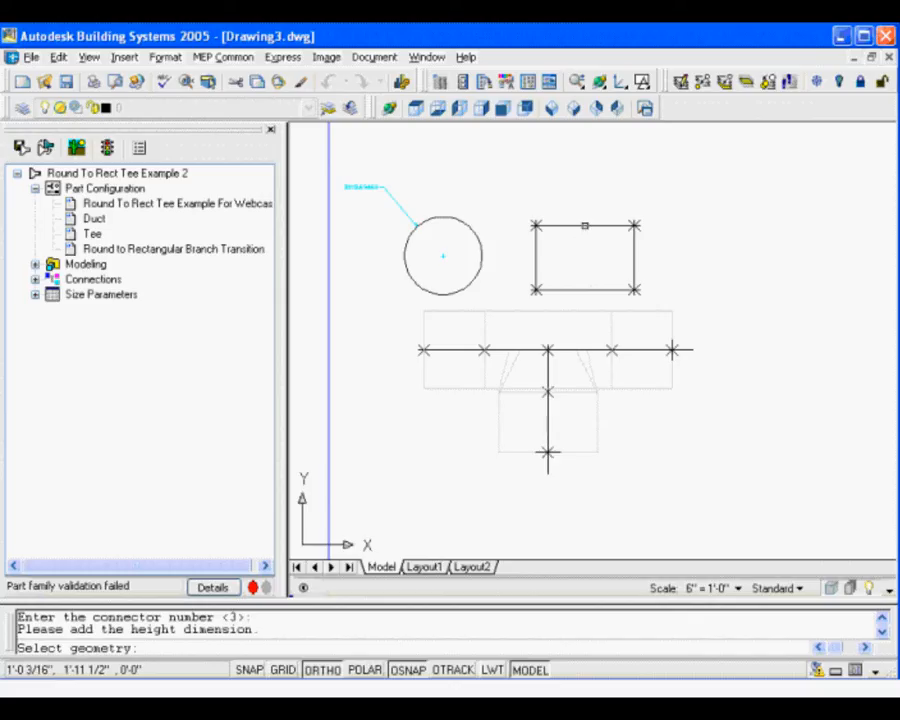
Dimension the rectangular profile's height beside its right edge and its width above its top edge.
click(585, 226)
click(587, 290)
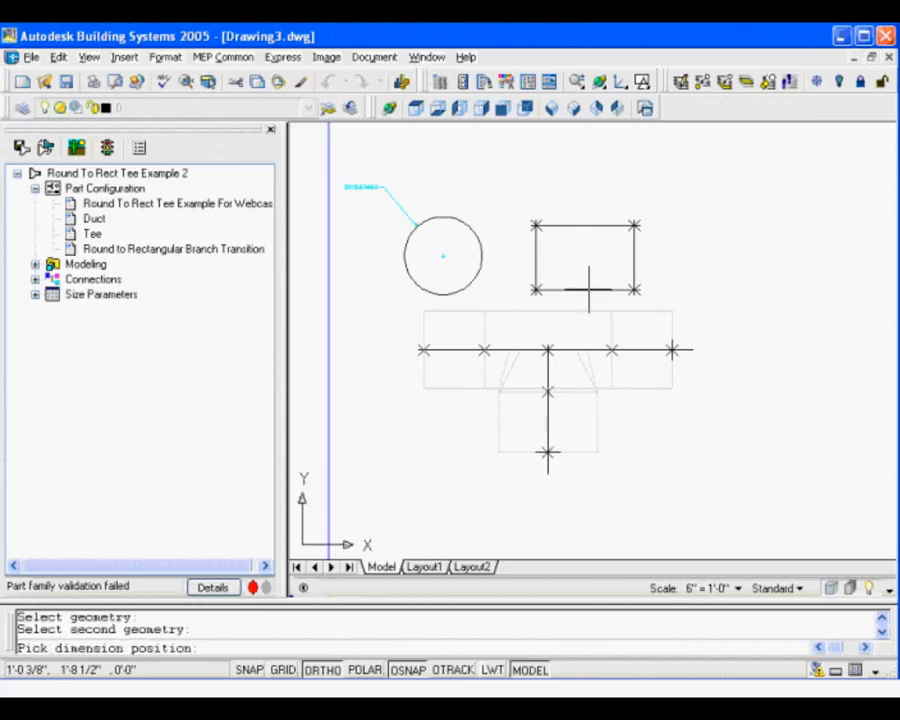
click(672, 255)
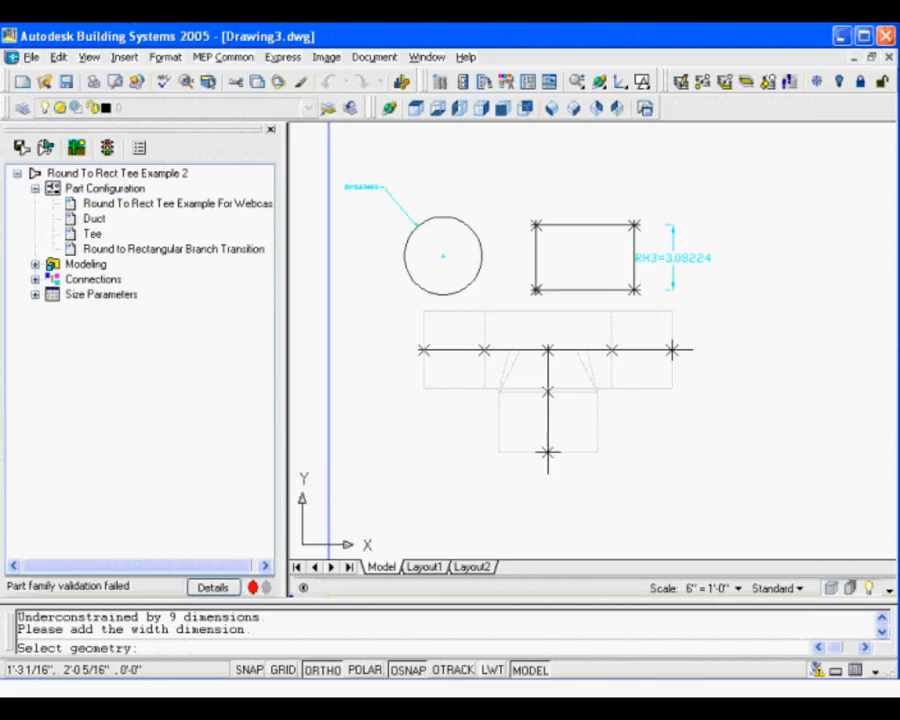
click(532, 260)
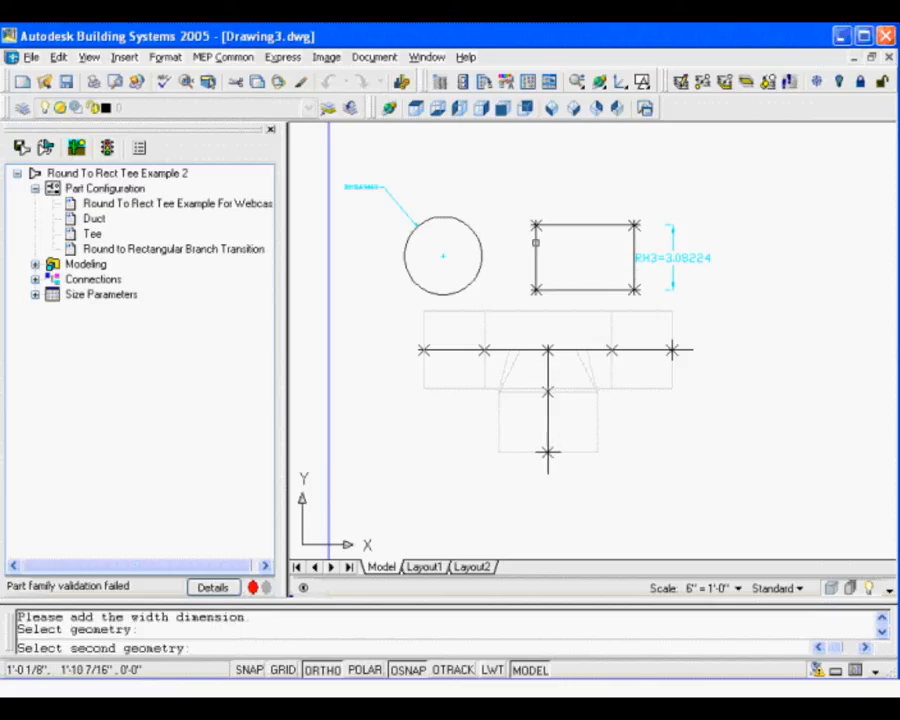
click(634, 240)
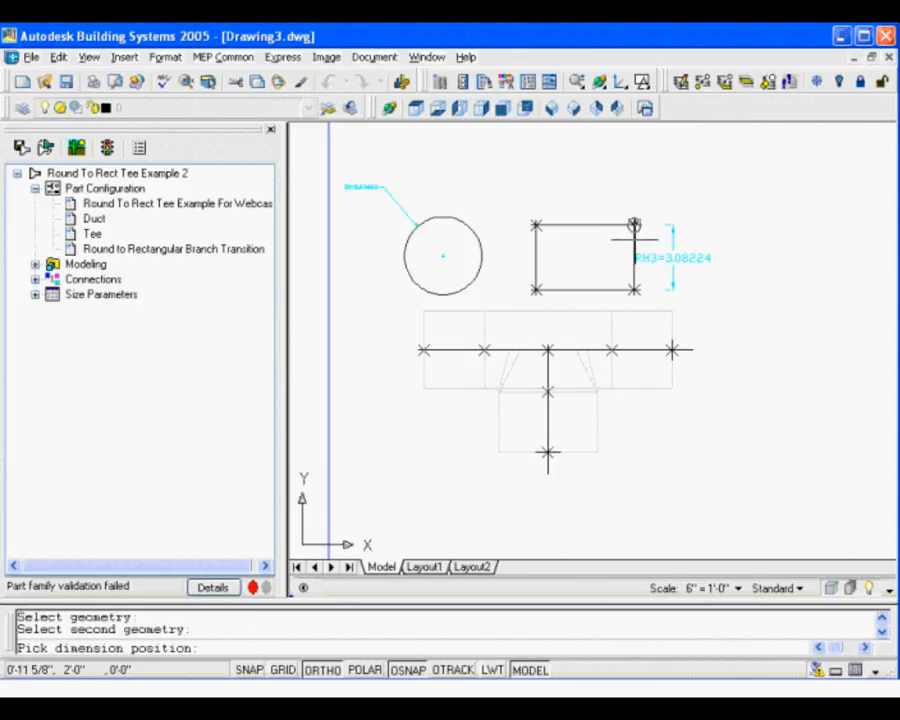
click(577, 185)
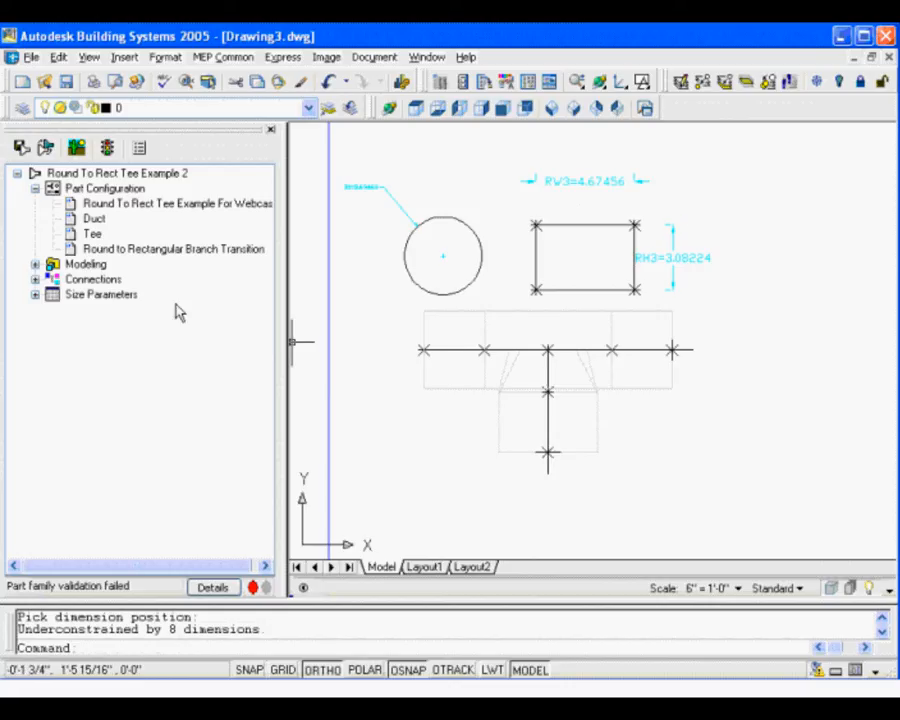
Expand the three connectors' entries under Connections and examine their markers on the model in the southwest isometric view.
click(36, 281)
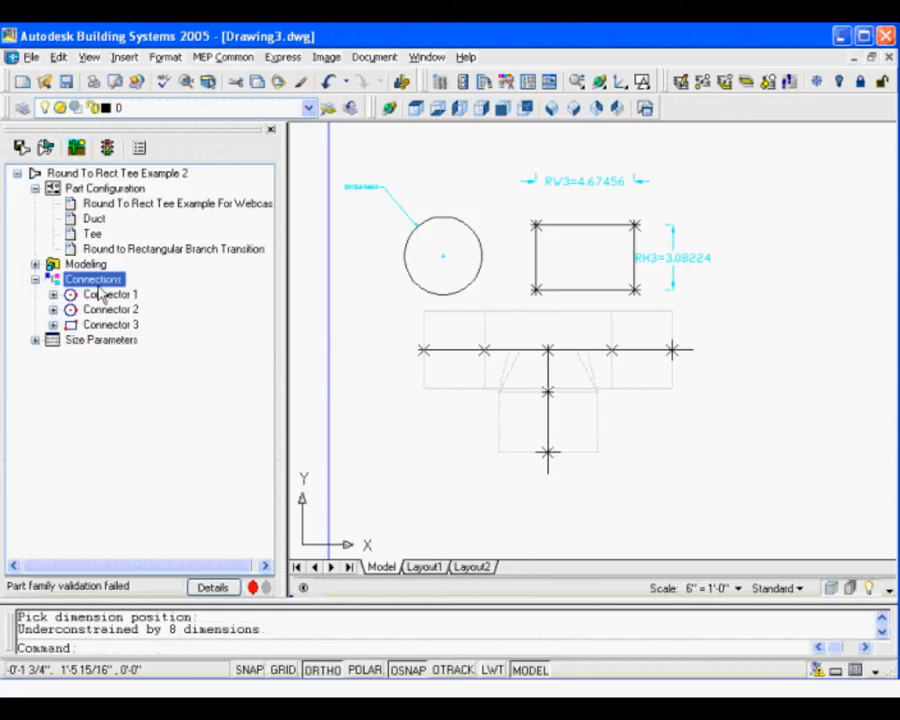
click(53, 294)
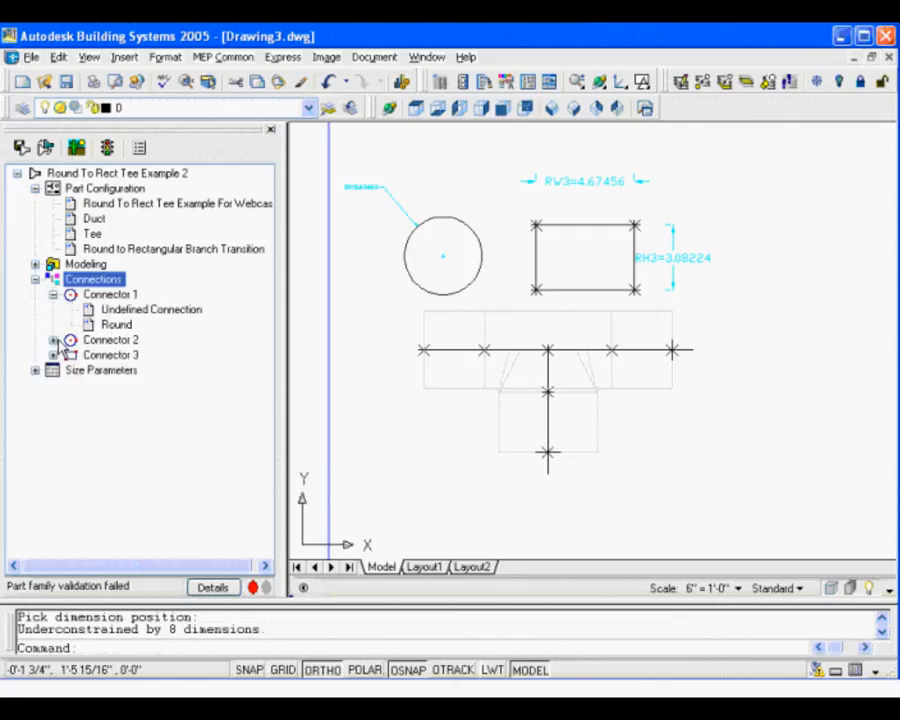
click(53, 340)
click(53, 385)
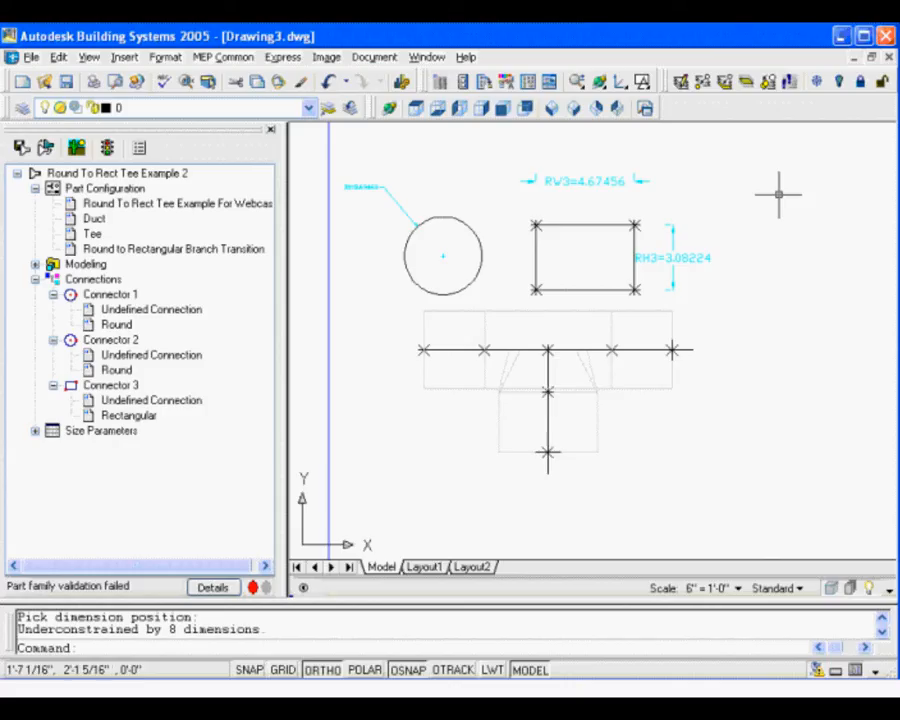
click(553, 110)
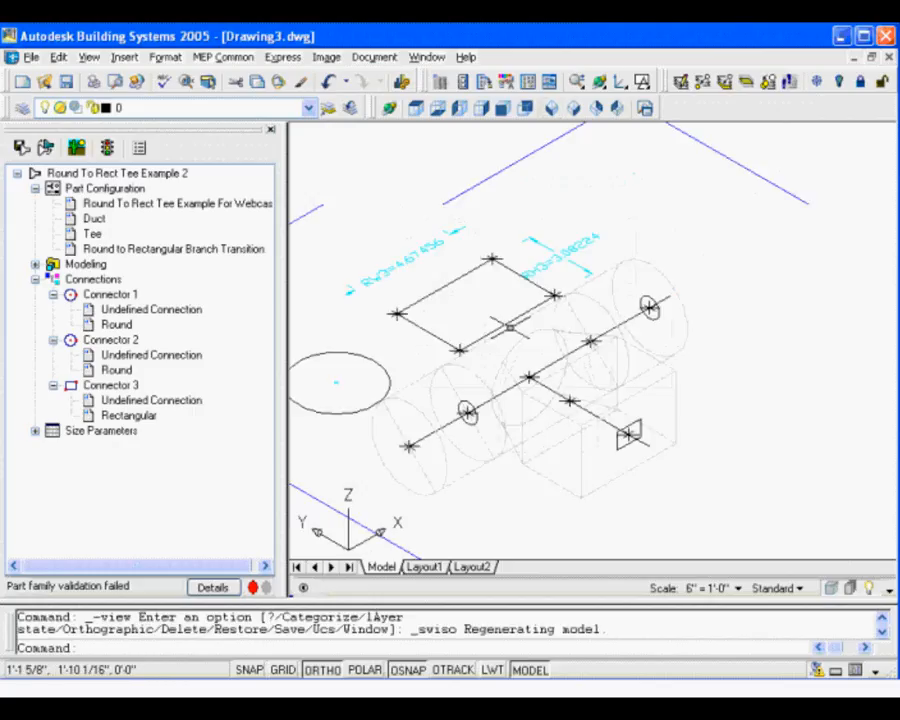
middle_drag(510, 326, 580, 320)
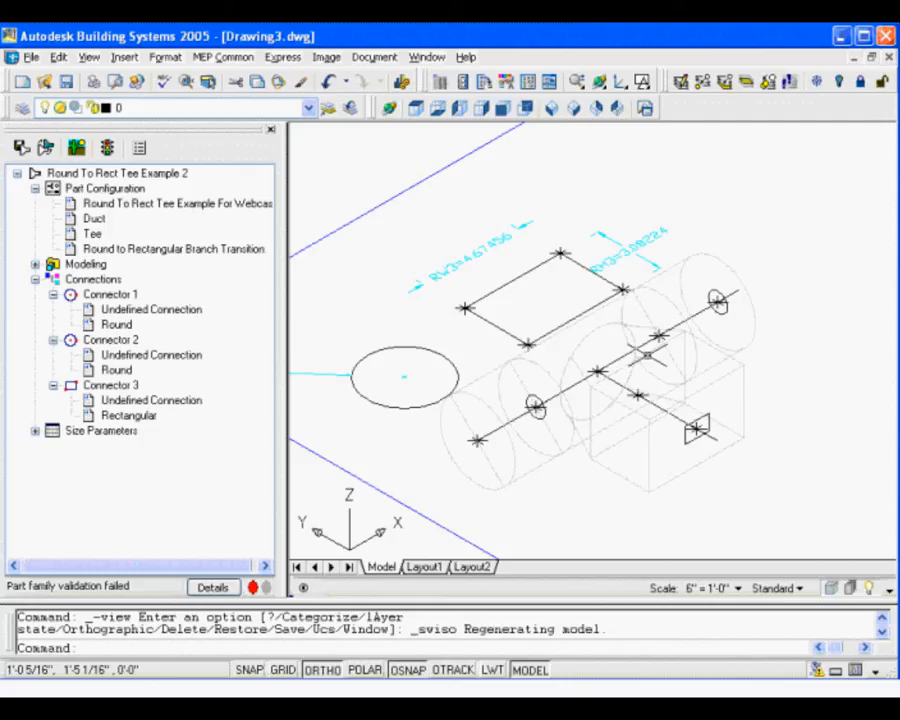
Return the model to the top view, framing the tee together with its circular and rectangular profiles.
click(480, 377)
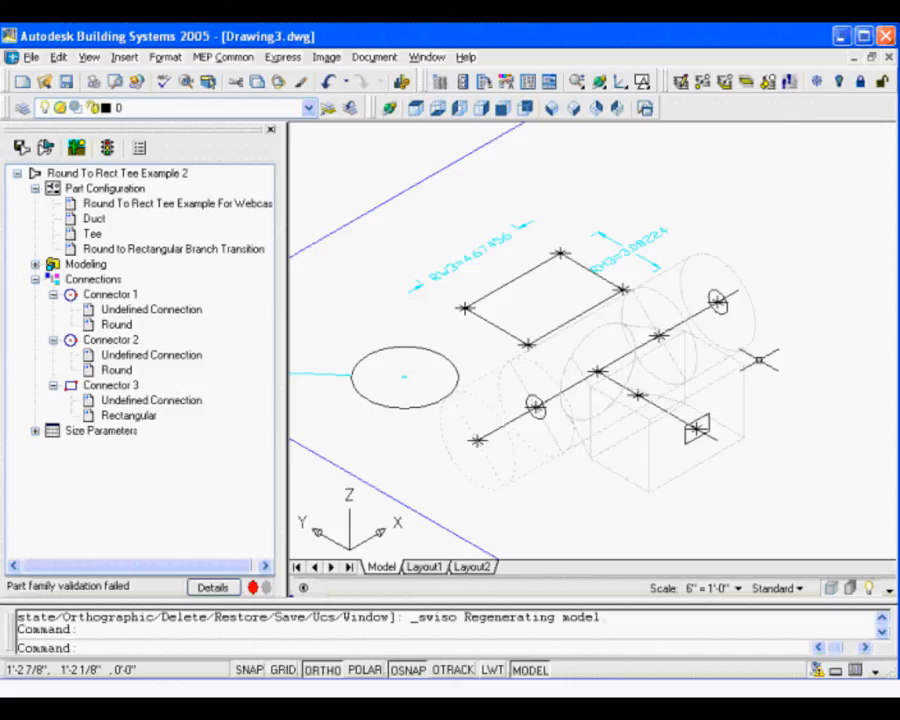
key(Escape)
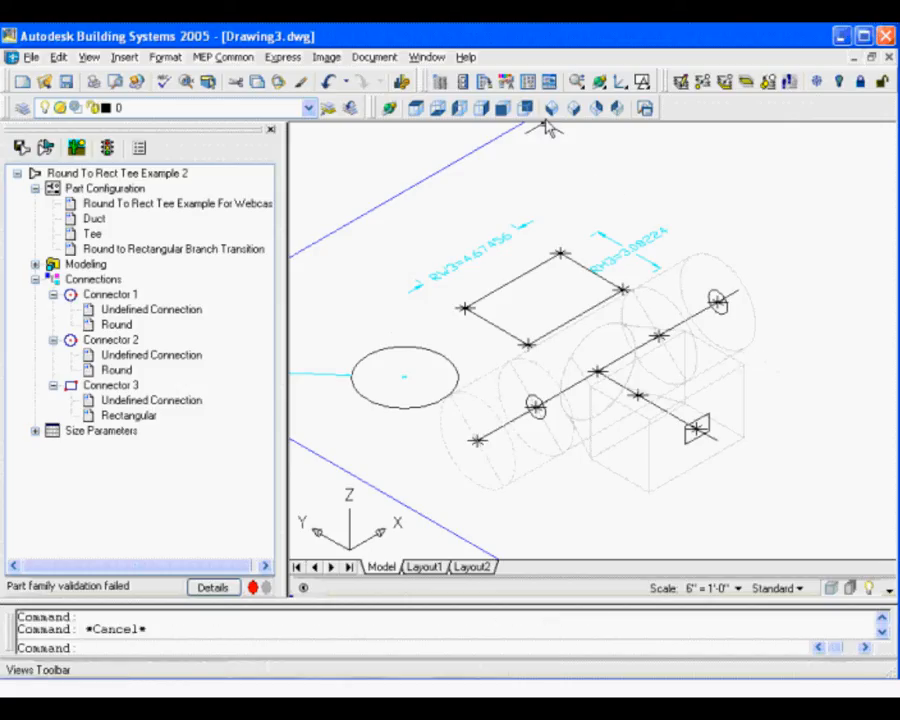
click(417, 116)
scroll(550, 191, up, 3)
mouse_move(550, 191)
middle_down()
mouse_move(618, 236)
mouse_move(545, 232)
middle_up()
scroll(618, 238, down, 4)
middle_drag(641, 212, 638, 226)
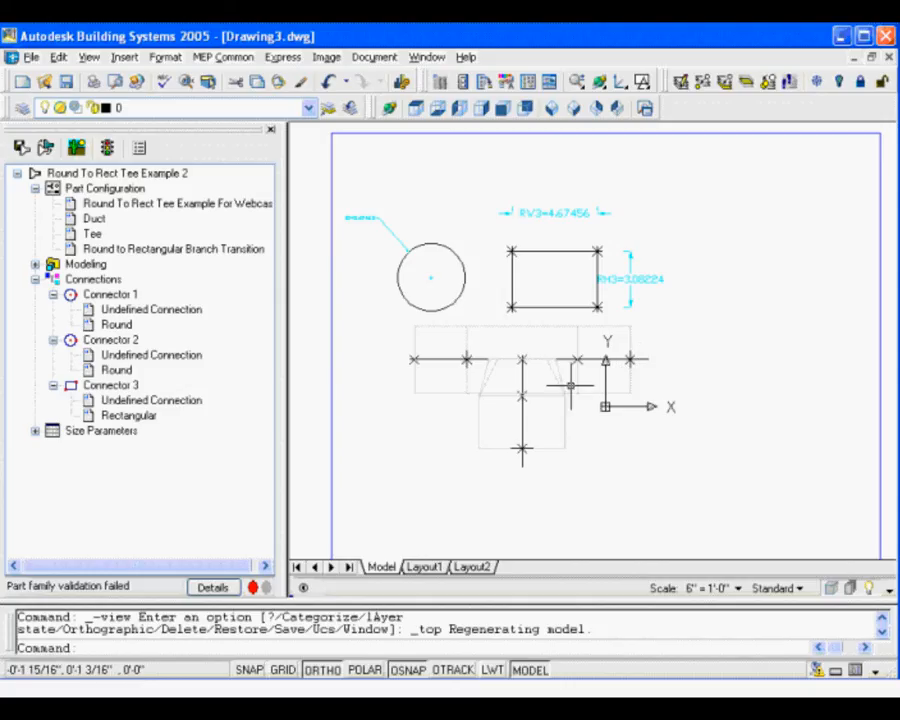
Collapse the three connectors and the Connections branch, and save the part family, allowing the part to be inserted.
click(53, 295)
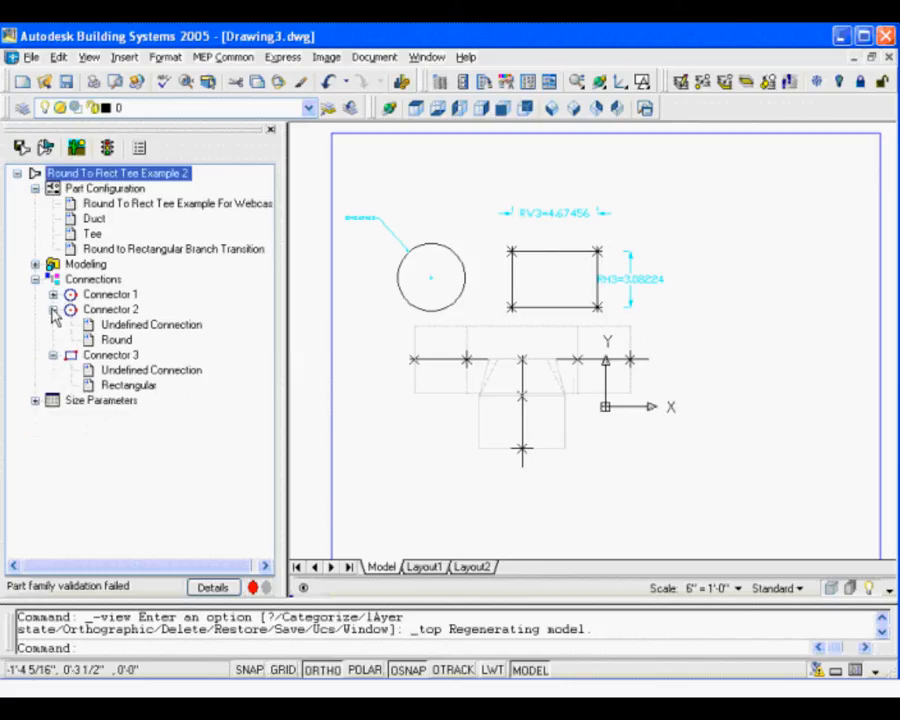
click(53, 310)
click(53, 324)
click(35, 279)
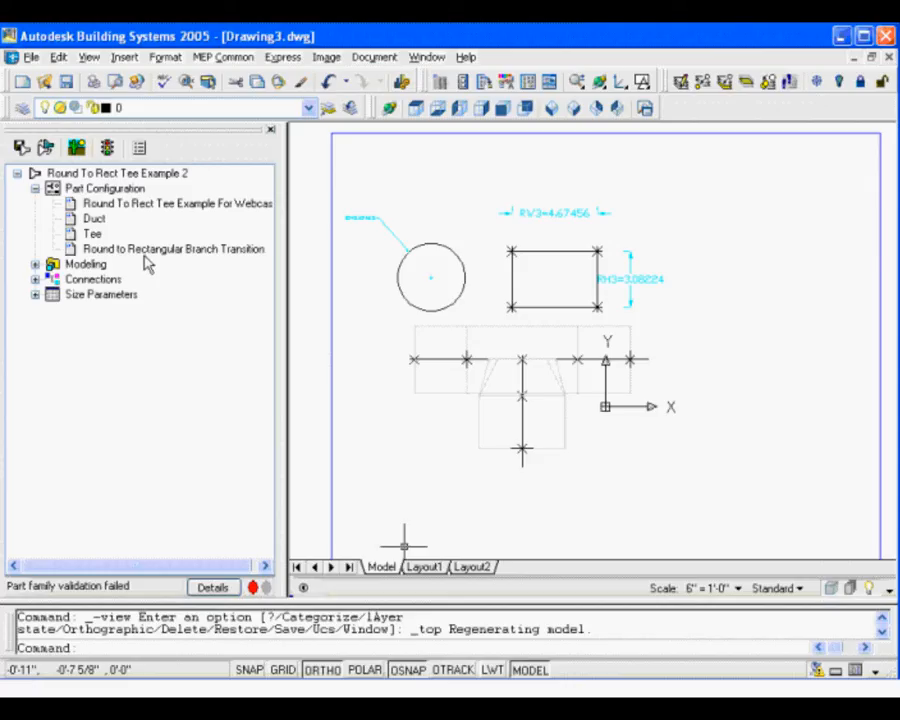
click(22, 149)
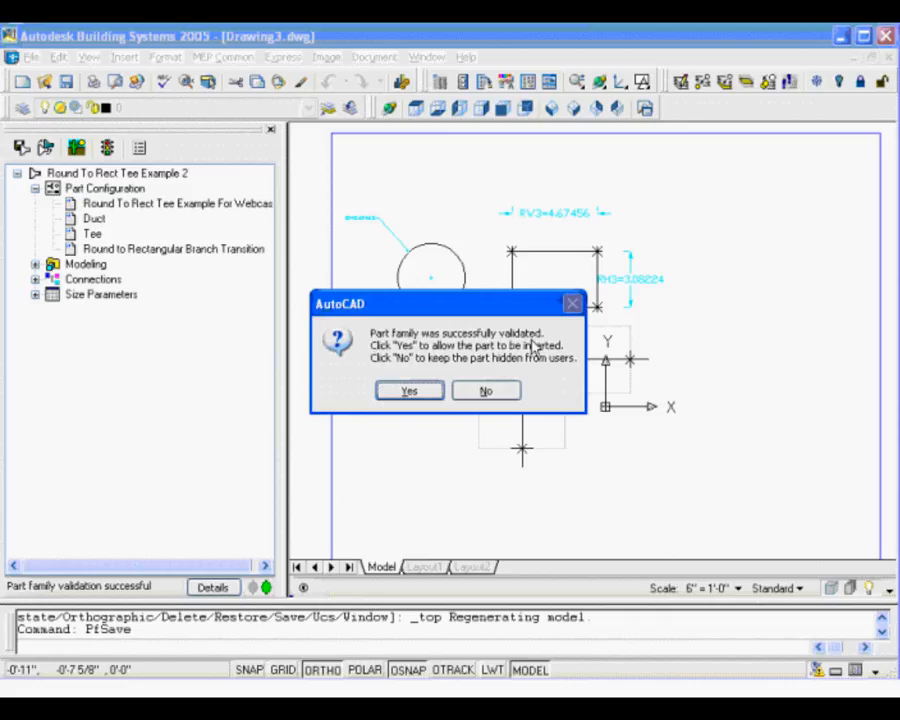
click(419, 395)
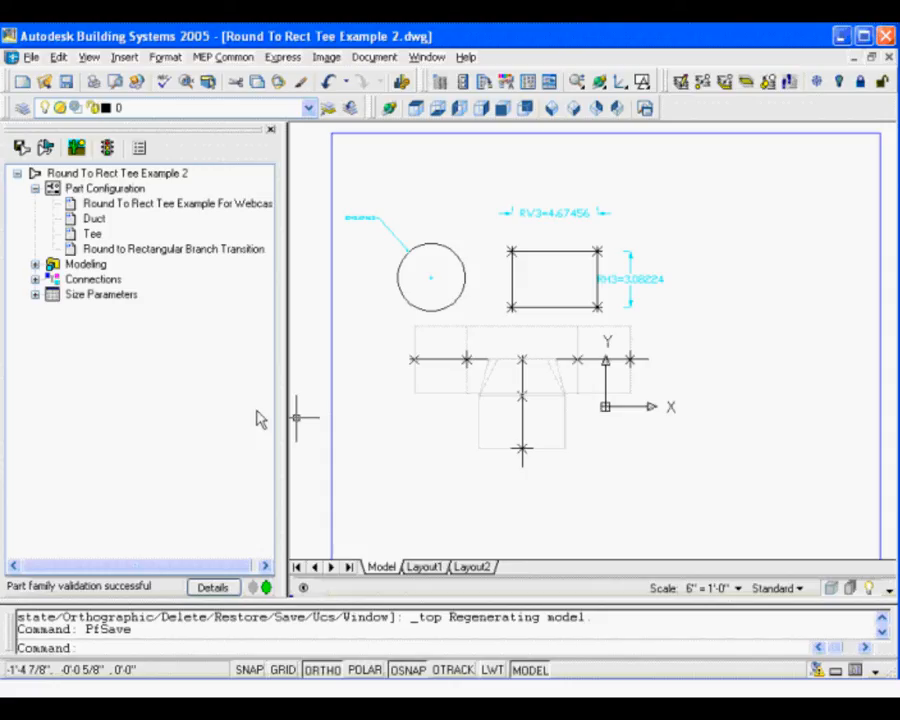
Open the size parameters for editing and review the Calculations, Parameter Configuration and Values tables, keeping the drawing's dimensions in sight.
right_click(86, 295)
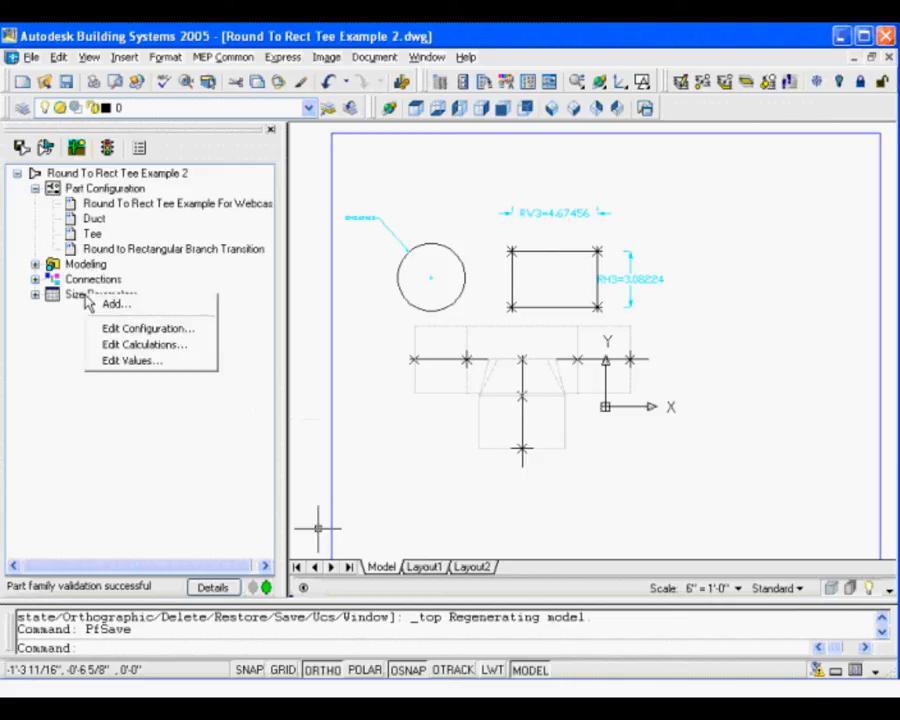
click(140, 344)
click(376, 234)
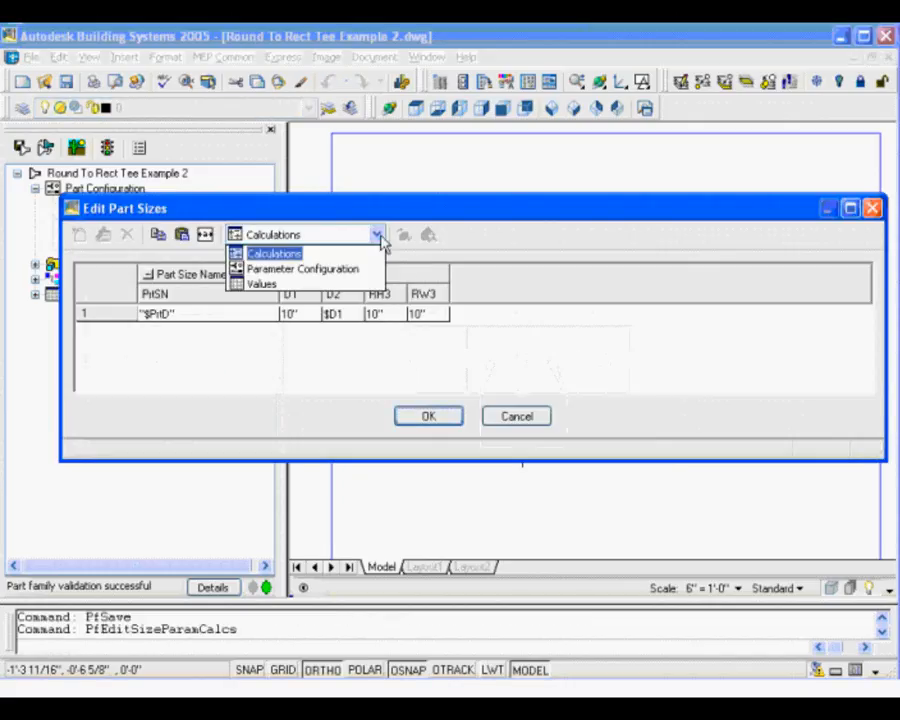
click(310, 271)
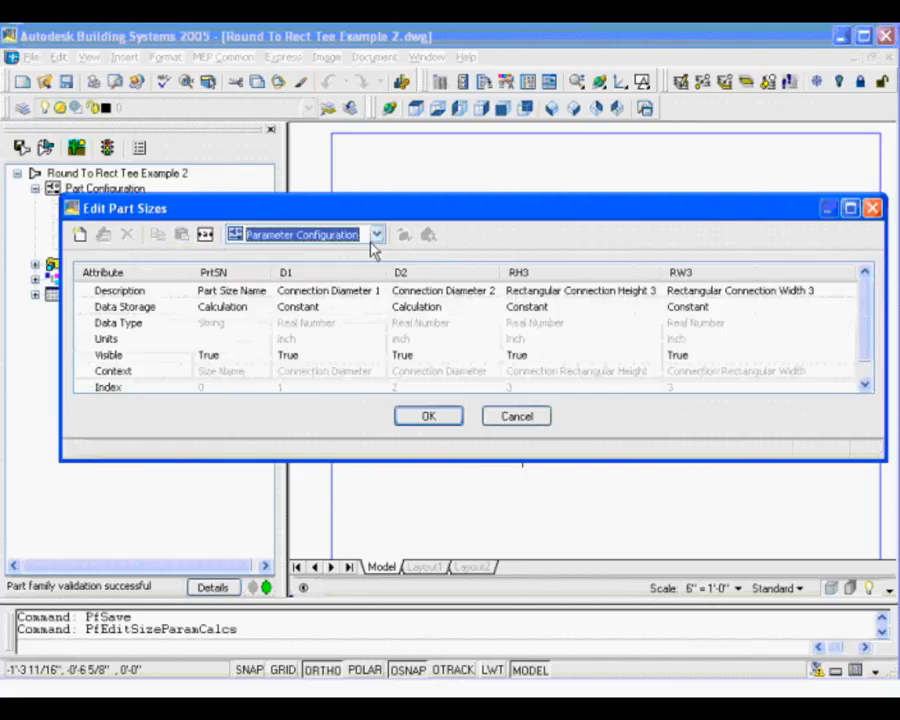
click(376, 234)
click(338, 283)
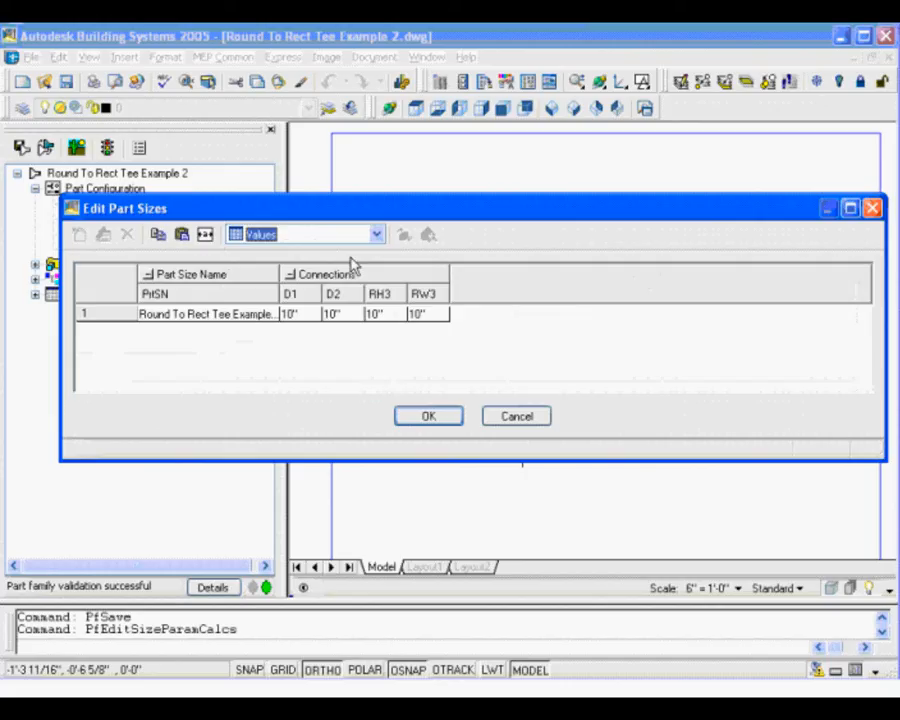
click(376, 234)
click(341, 270)
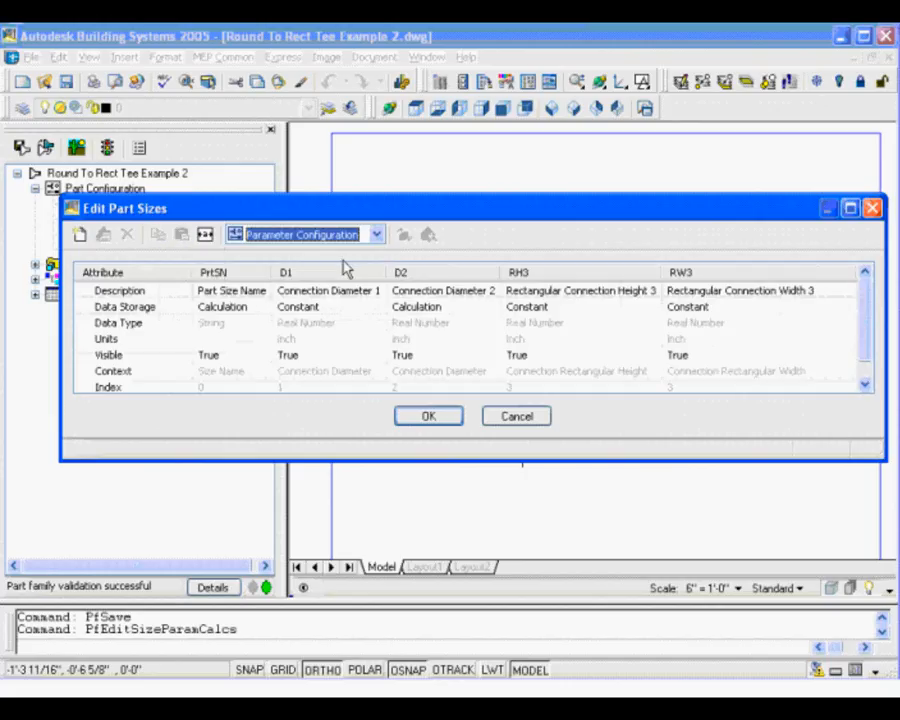
drag(402, 210, 380, 246)
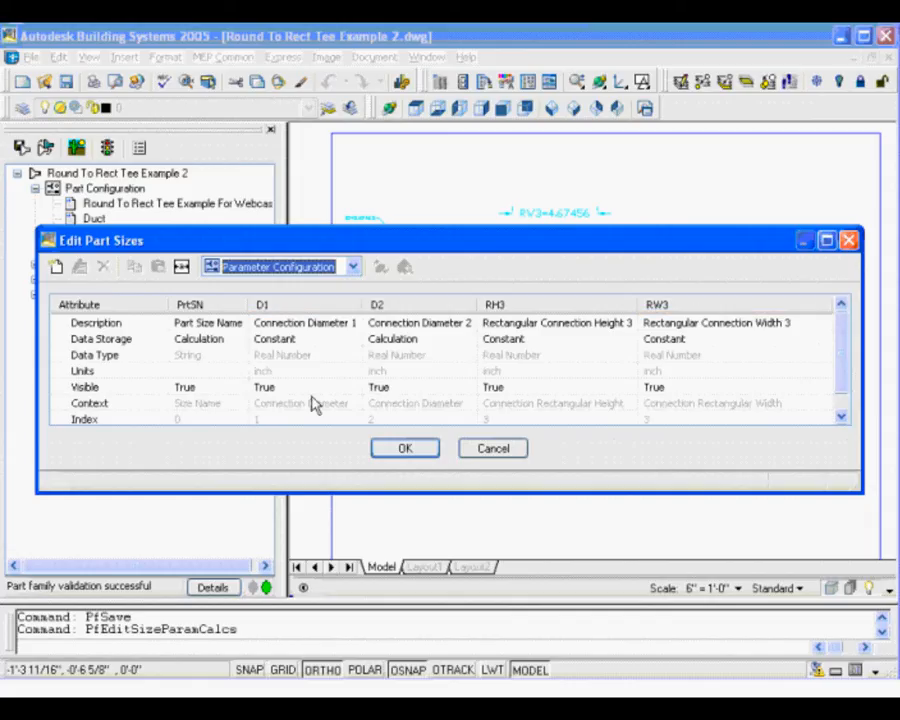
drag(433, 249, 425, 337)
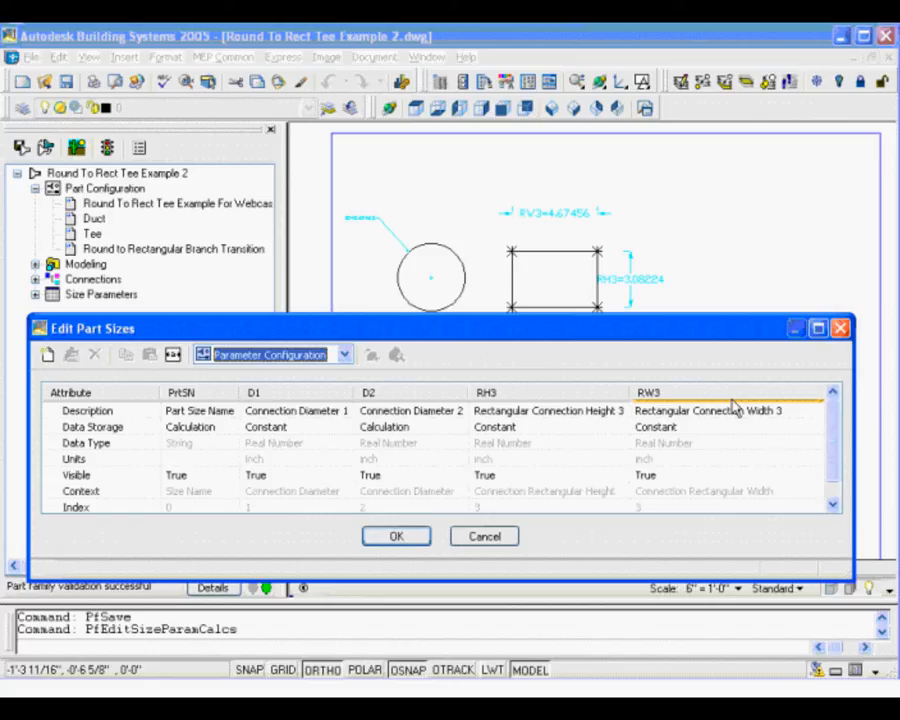
Compare the part sizes' Calculations and Values tables once more and leave the size editor without saving.
click(344, 354)
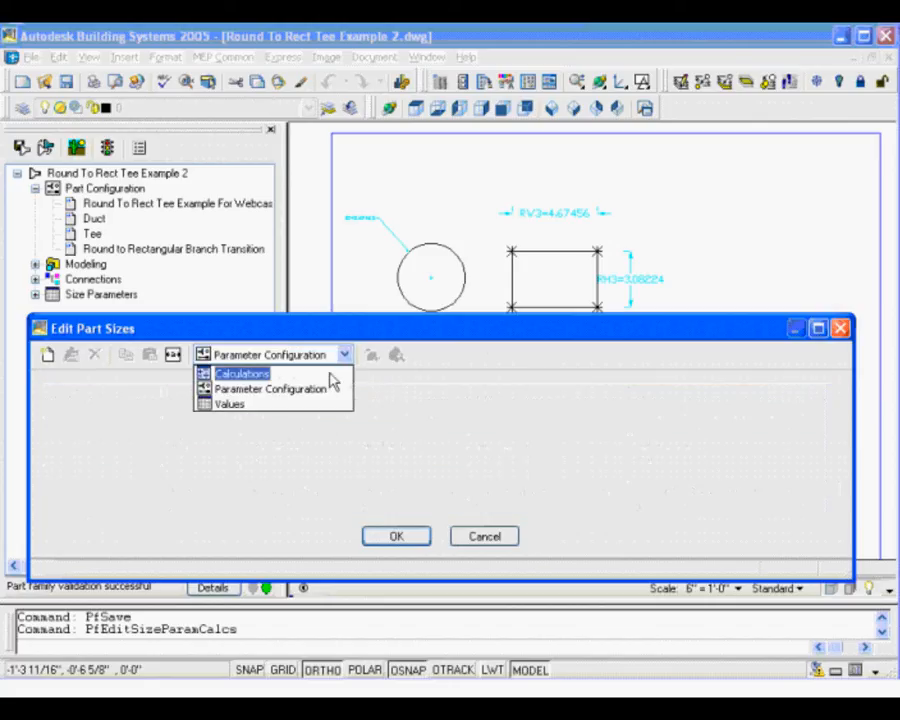
click(331, 374)
click(344, 356)
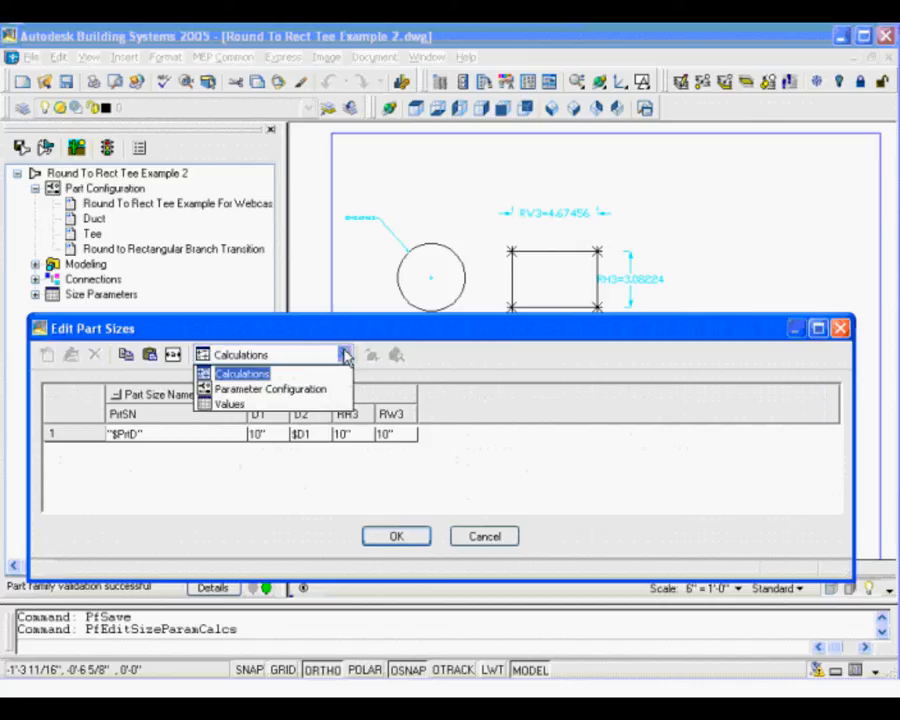
click(279, 404)
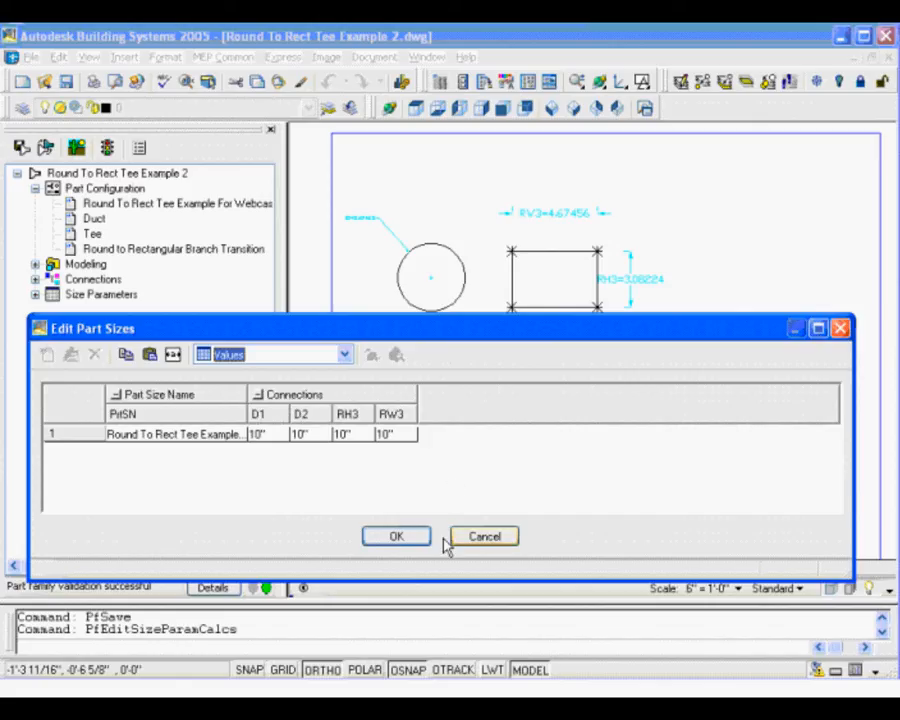
click(500, 537)
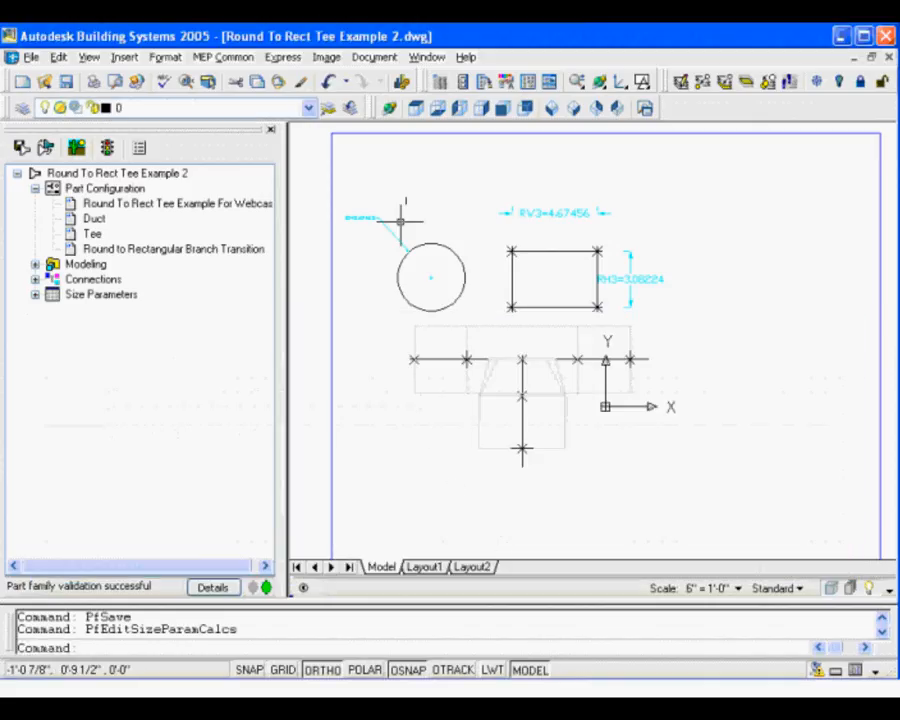
Examine the D1, RW3 and RH3 dimensions on the profiles and compare them with the values and equations in the Model Parameters.
scroll(466, 315, up, 5)
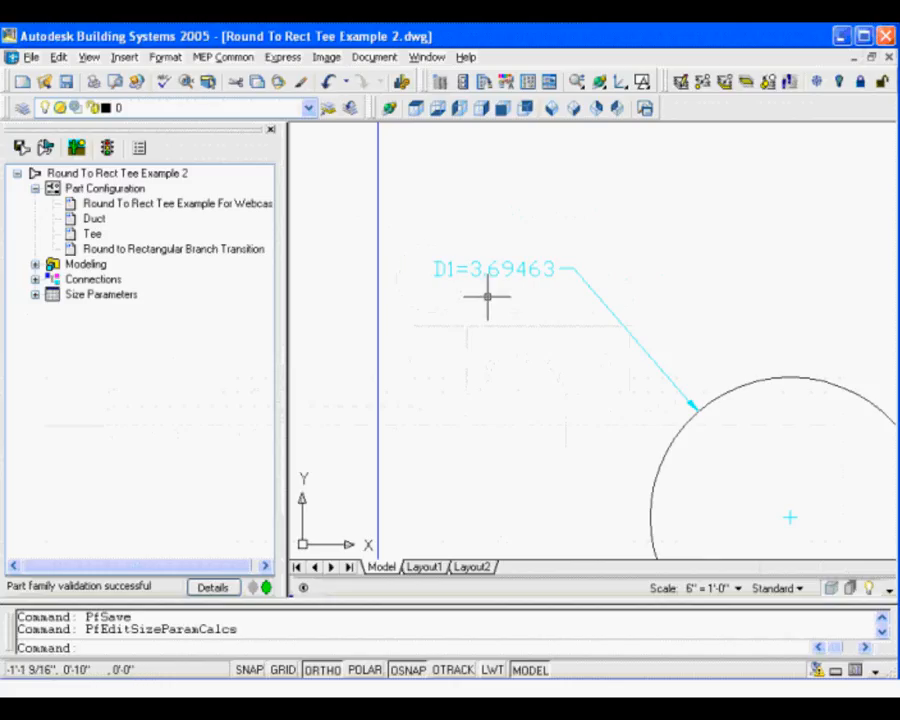
scroll(487, 296, down, 2)
scroll(490, 298, down, 2)
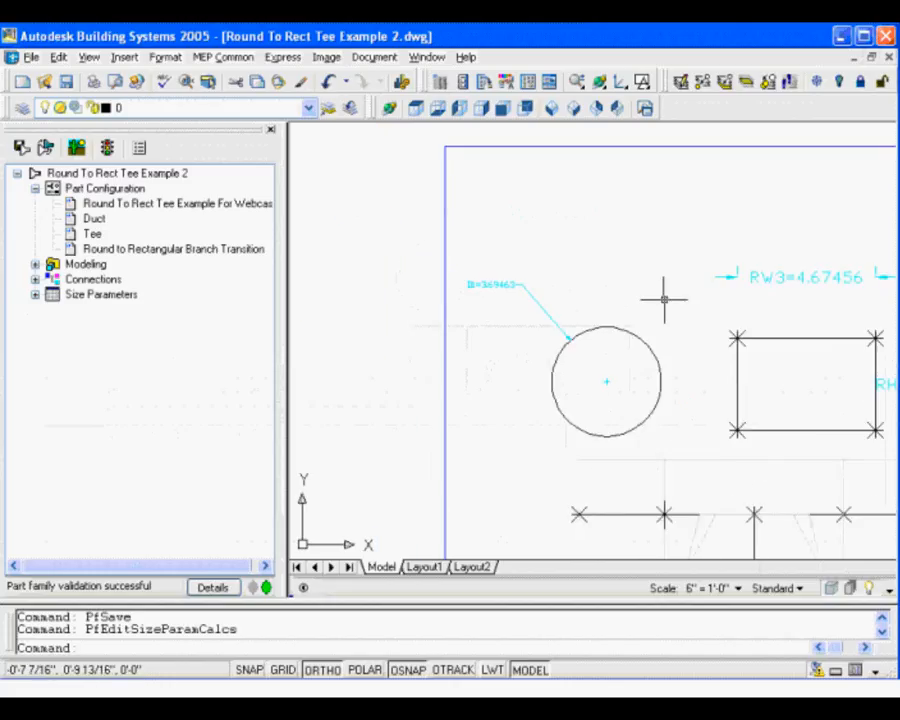
scroll(560, 262, down, 3)
scroll(520, 244, up, 2)
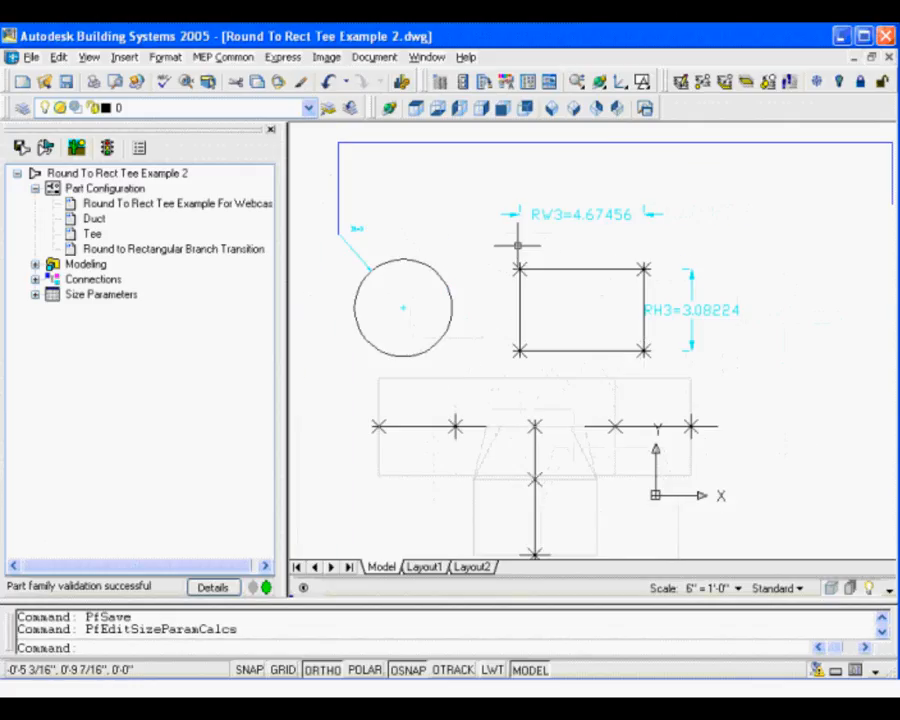
middle_drag(517, 244, 558, 242)
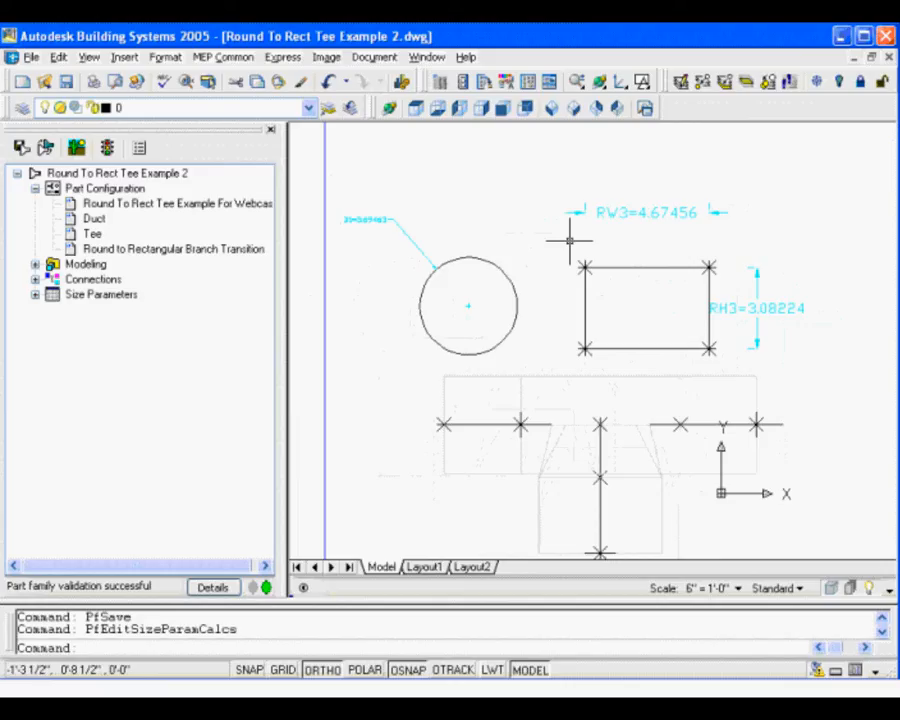
click(35, 264)
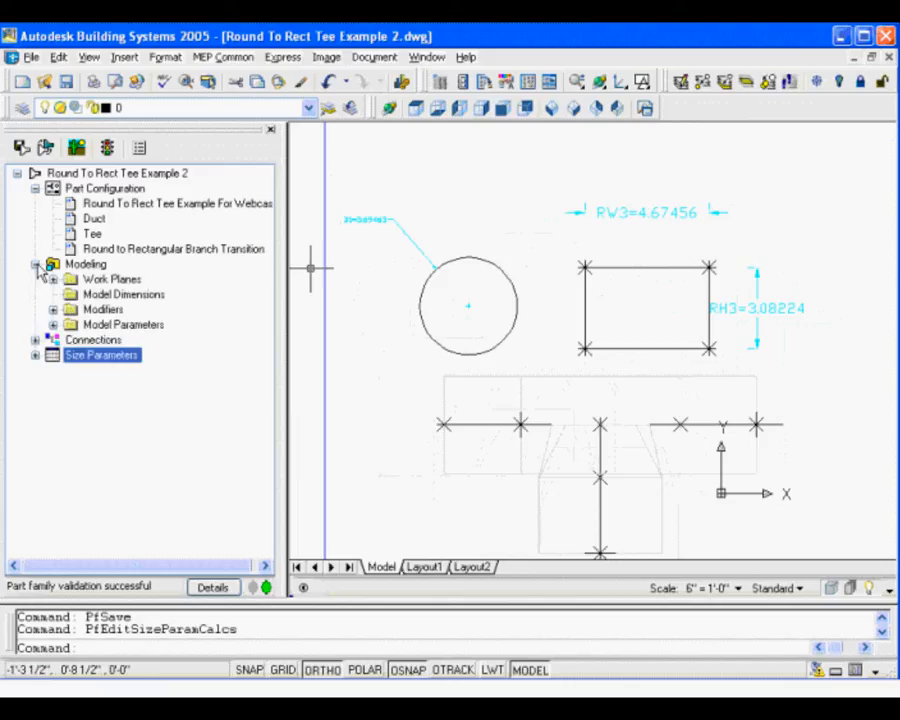
right_click(139, 326)
click(162, 336)
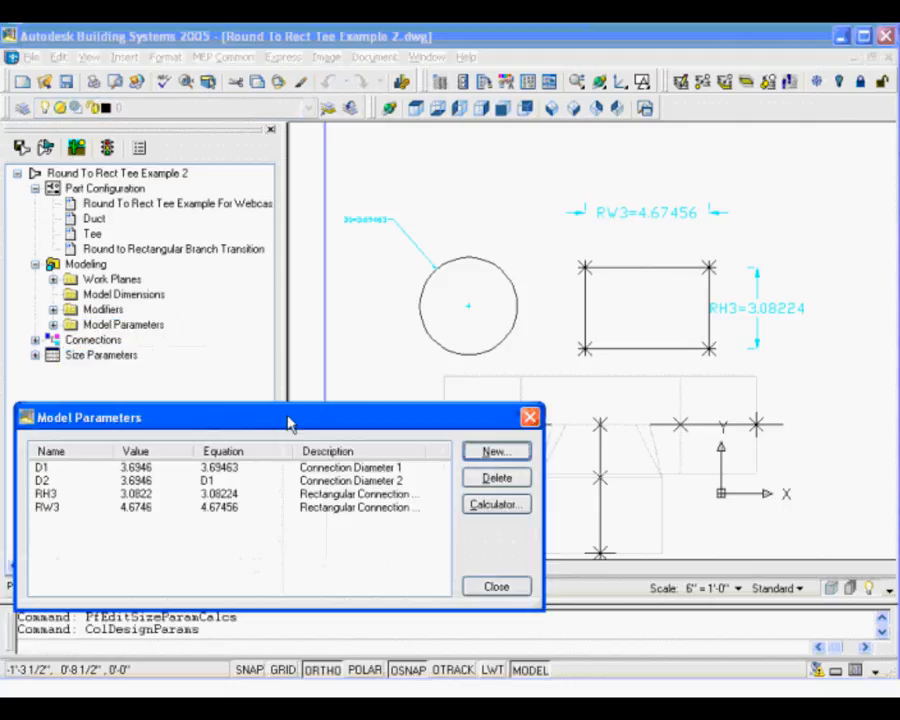
drag(286, 418, 325, 388)
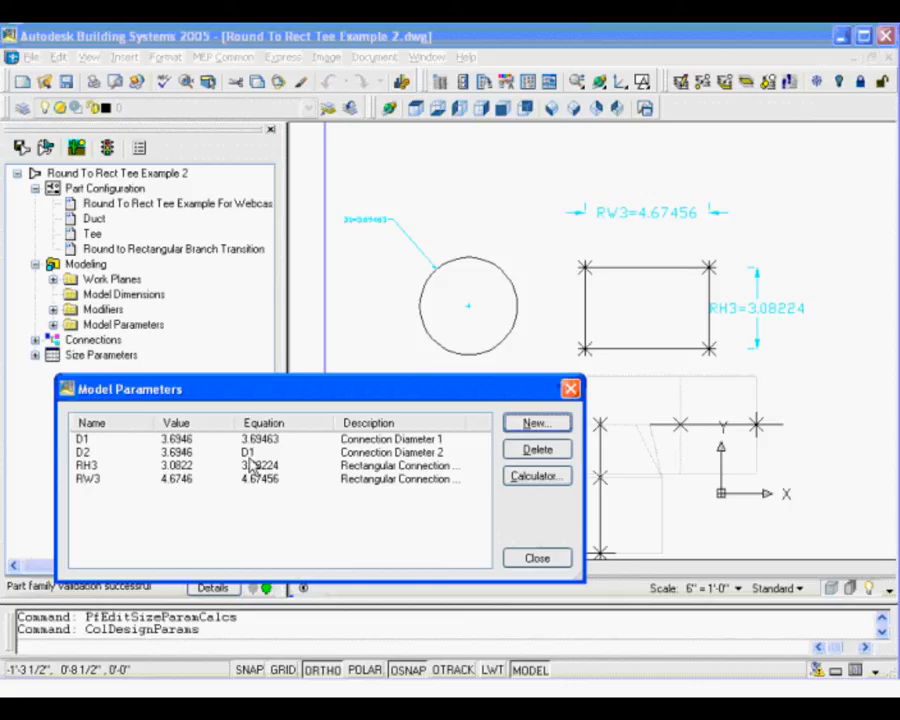
click(570, 389)
Add a distance dimension on the XY Plane between the main run's left inner node and its centre node, placed above the tee.
mouse_move(551, 311)
middle_down()
mouse_move(532, 241)
mouse_move(538, 221)
mouse_move(579, 254)
middle_up()
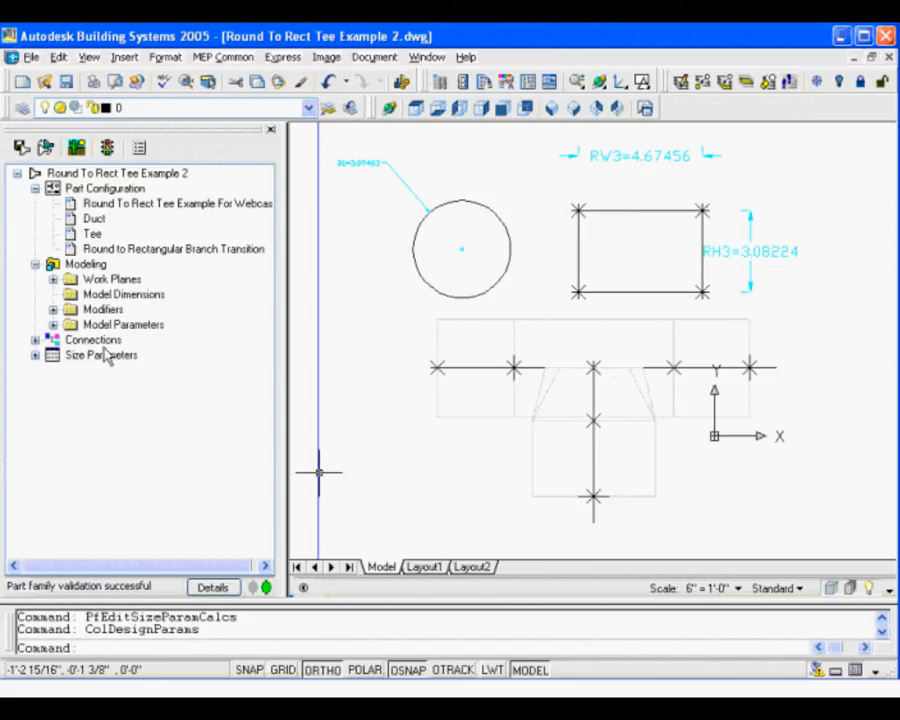
click(55, 285)
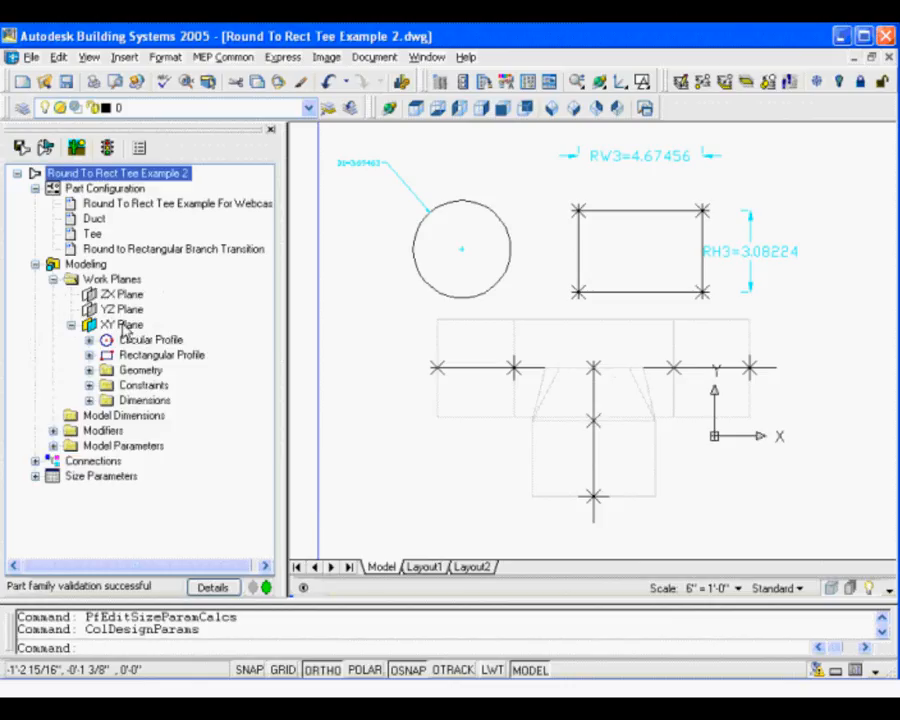
click(124, 327)
right_click(124, 327)
mouse_move(177, 443)
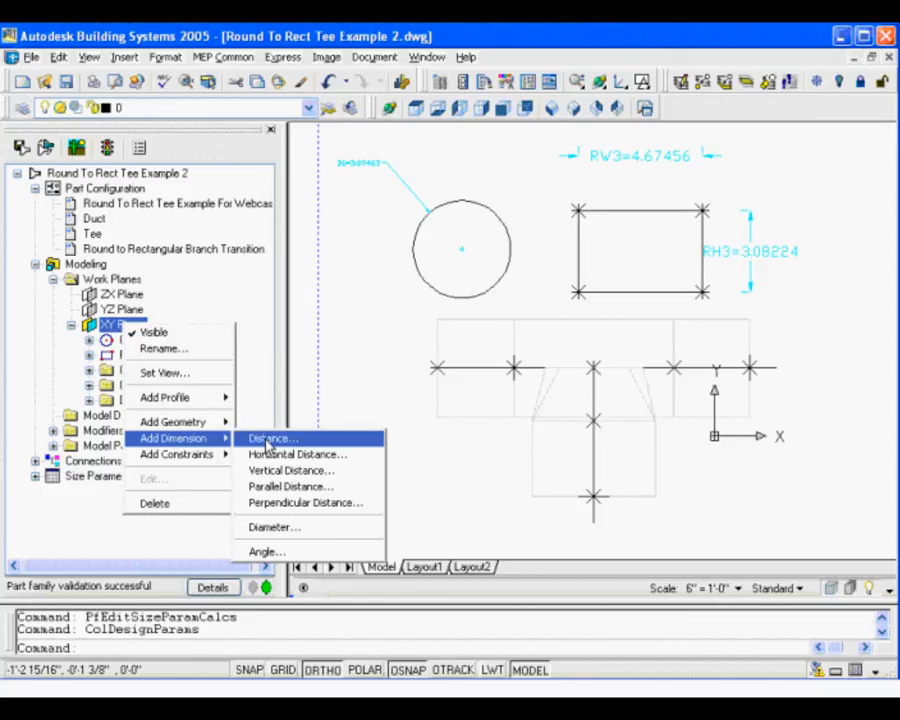
click(268, 441)
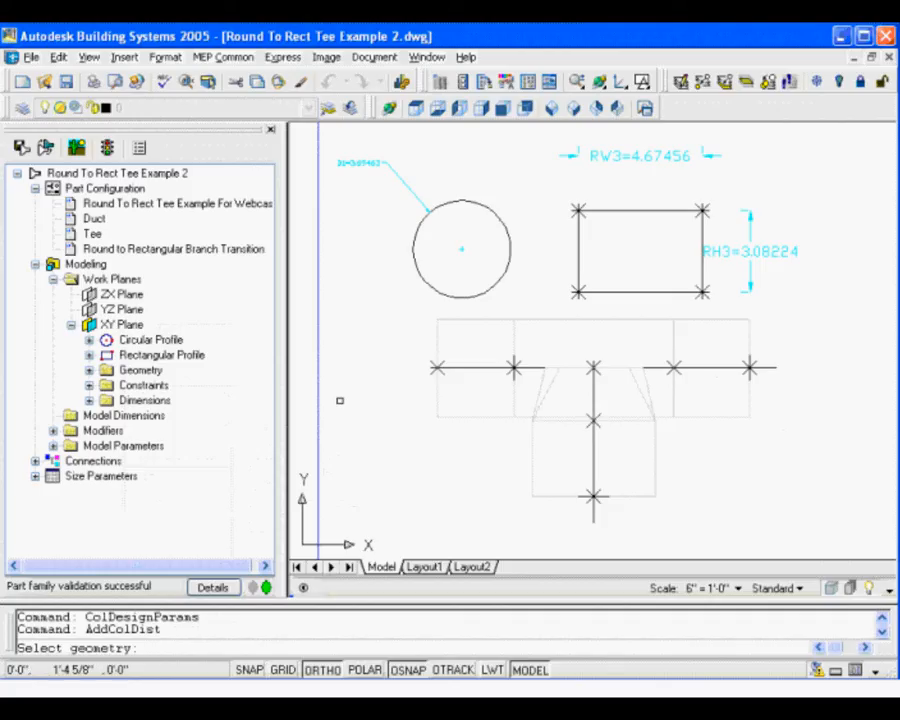
click(519, 362)
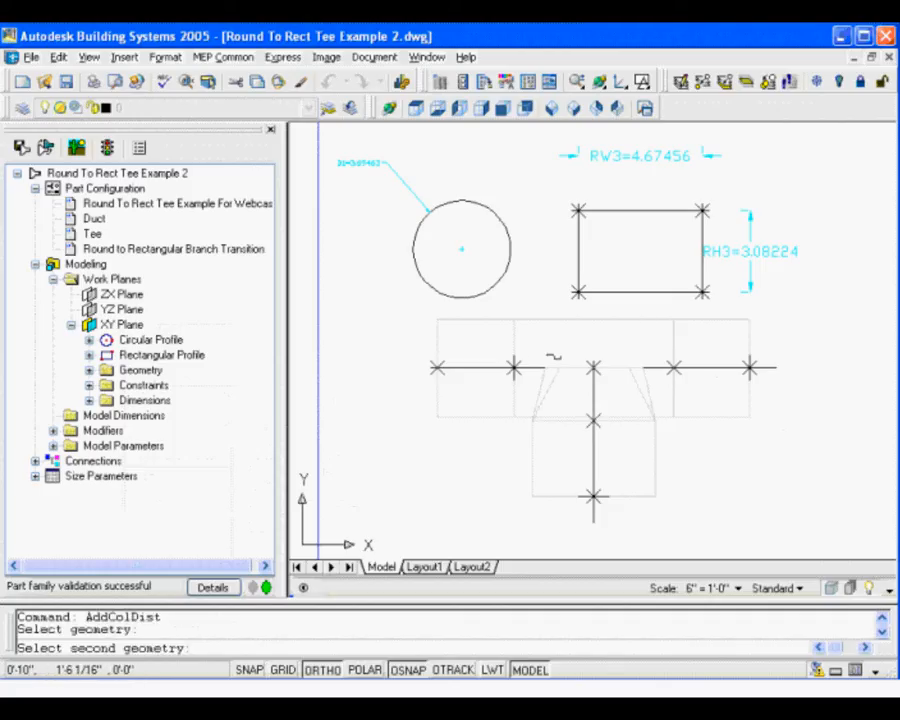
click(590, 364)
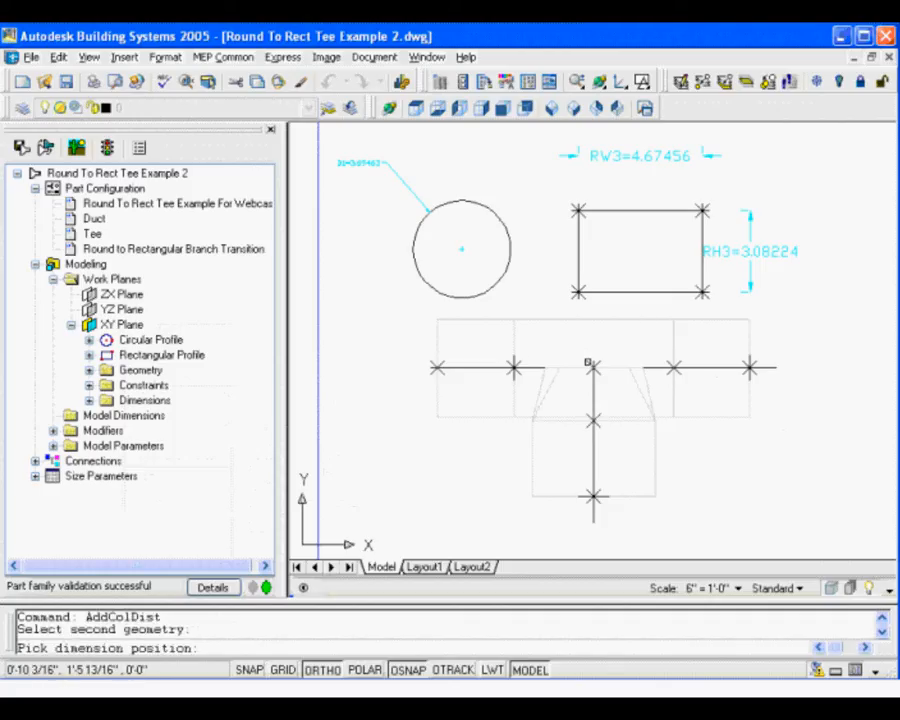
click(561, 310)
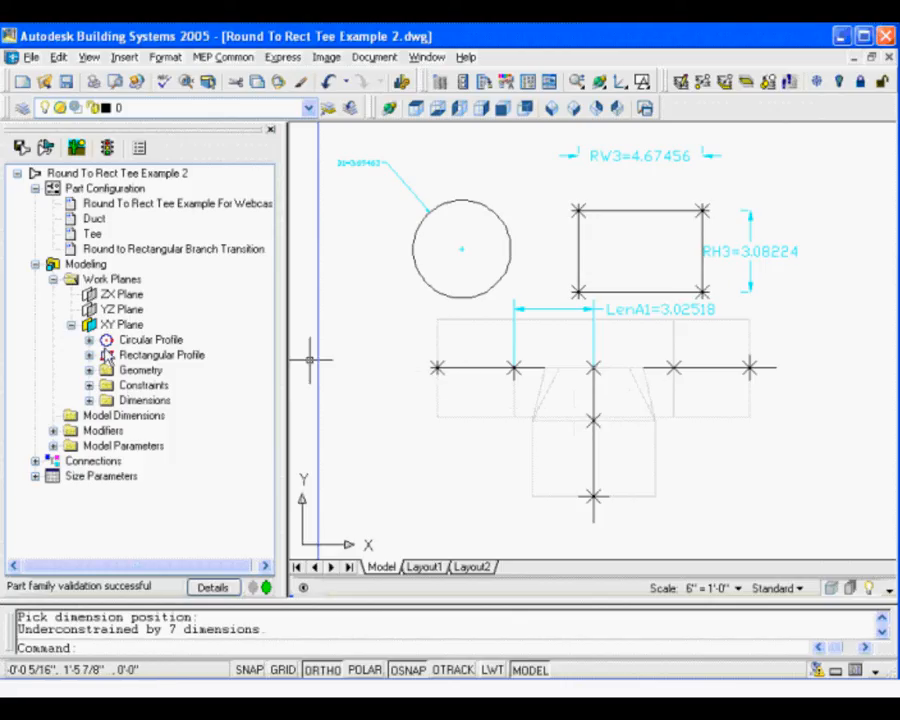
Add a distance dimension on the XY Plane between the main run's left outer and left inner nodes, placed below the run.
right_click(121, 325)
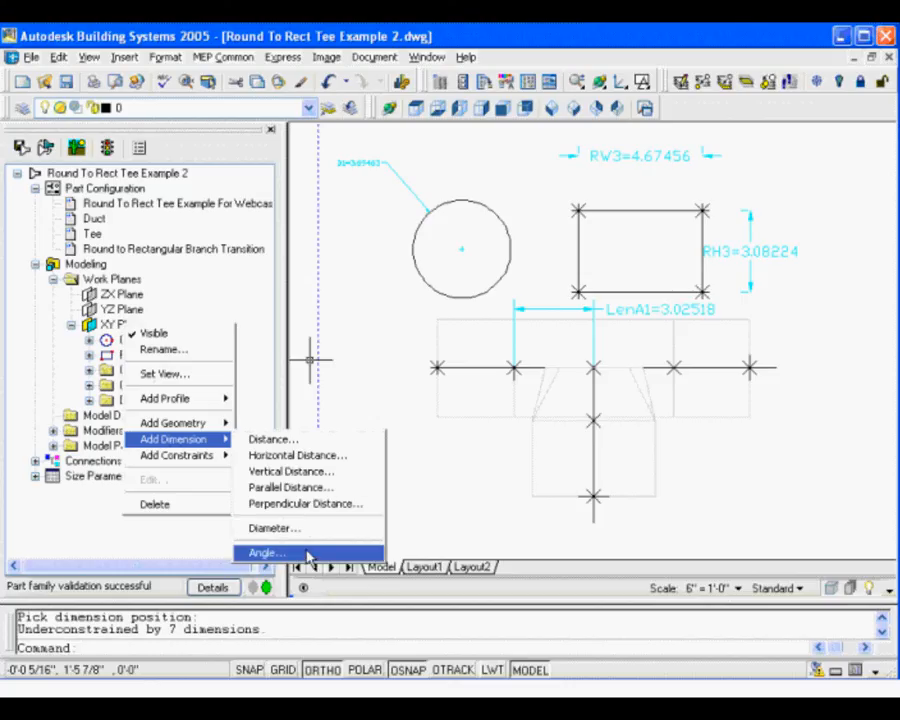
click(272, 440)
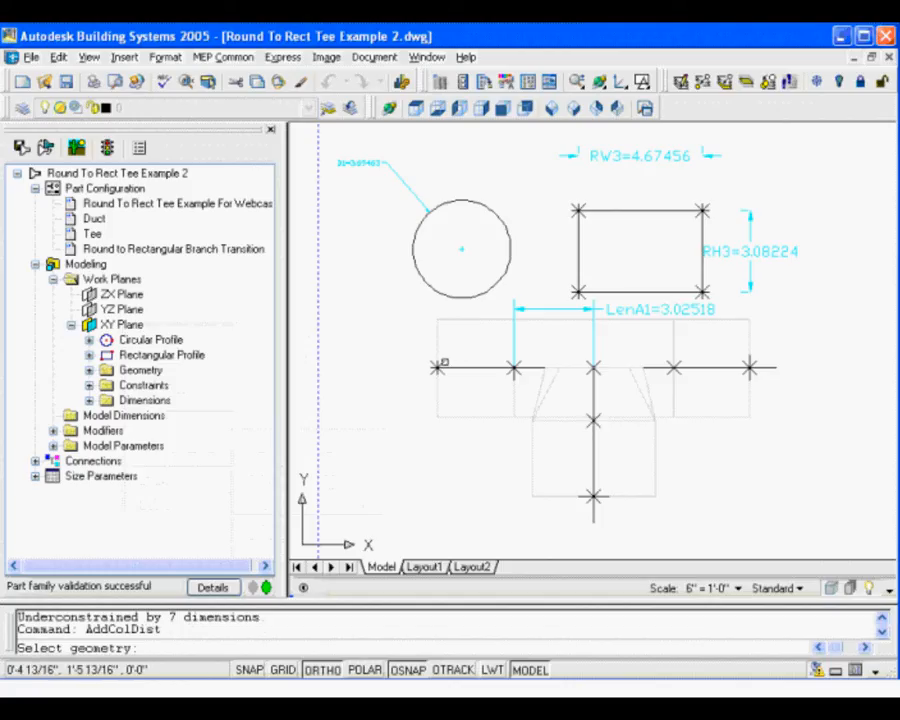
click(442, 365)
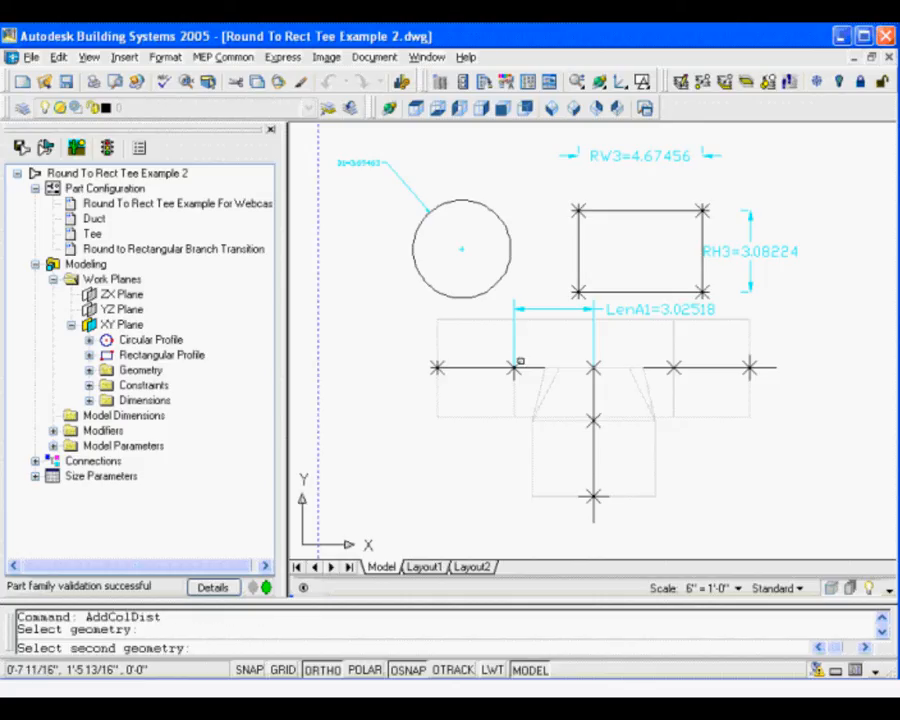
click(520, 362)
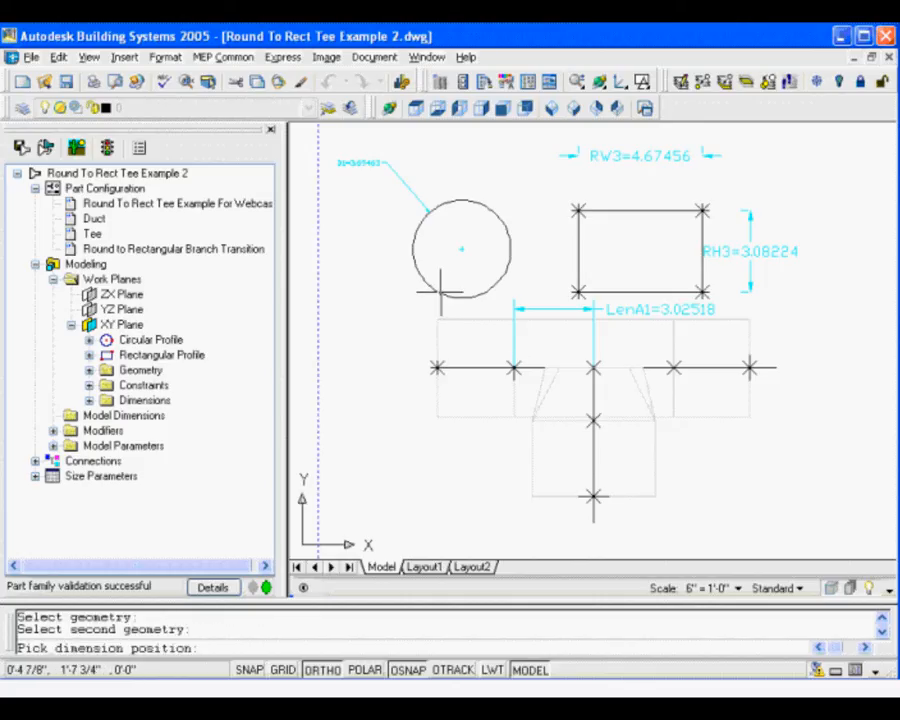
click(465, 440)
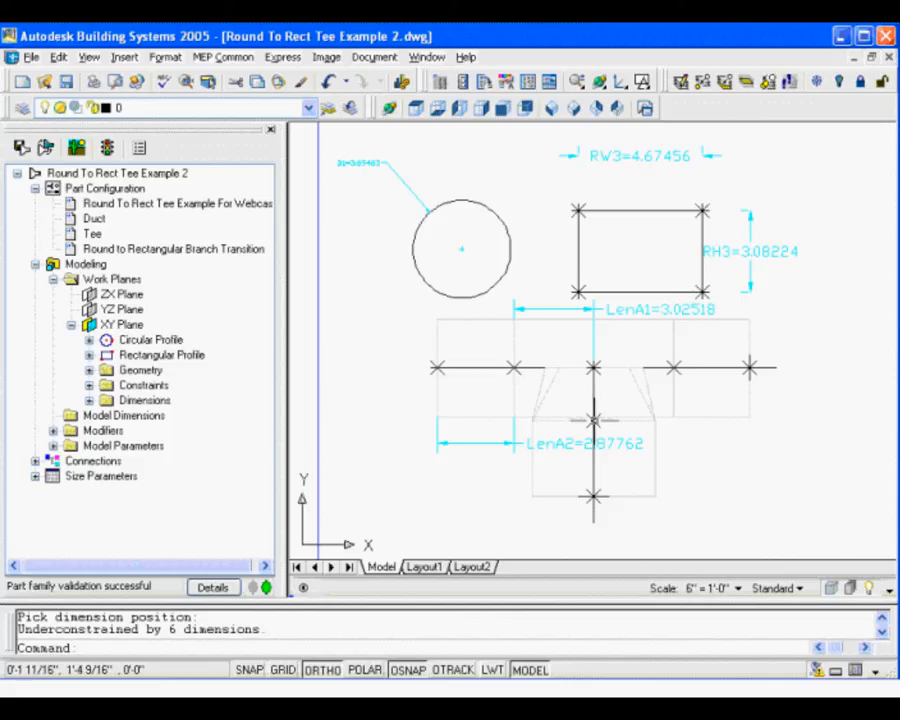
Add a distance dimension on the XY Plane between the tee's centre node and the branch's upper node, placed to the right of the tee.
right_click(127, 327)
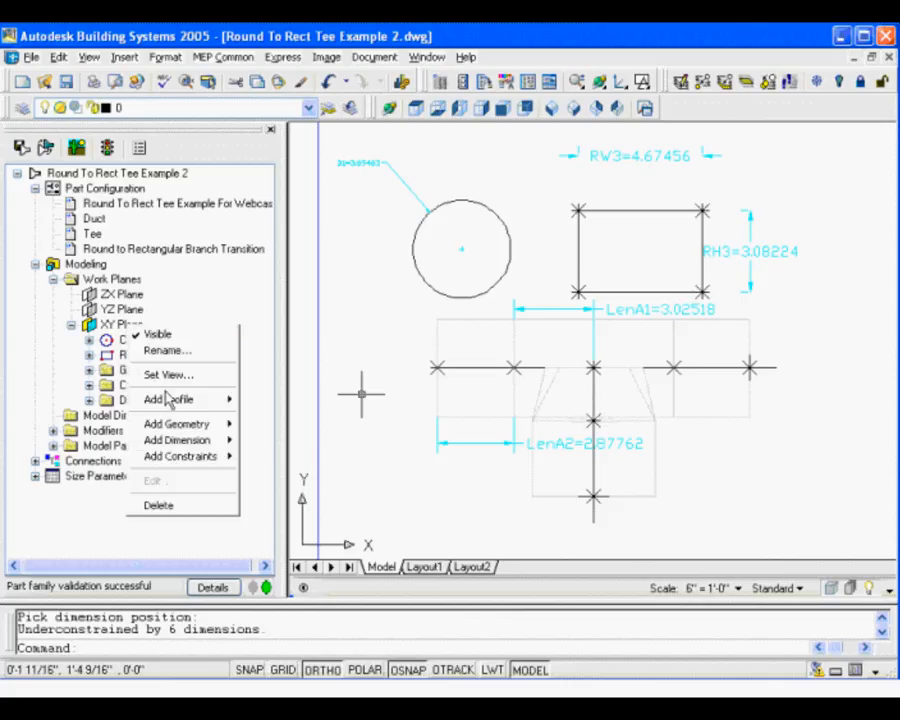
mouse_move(200, 440)
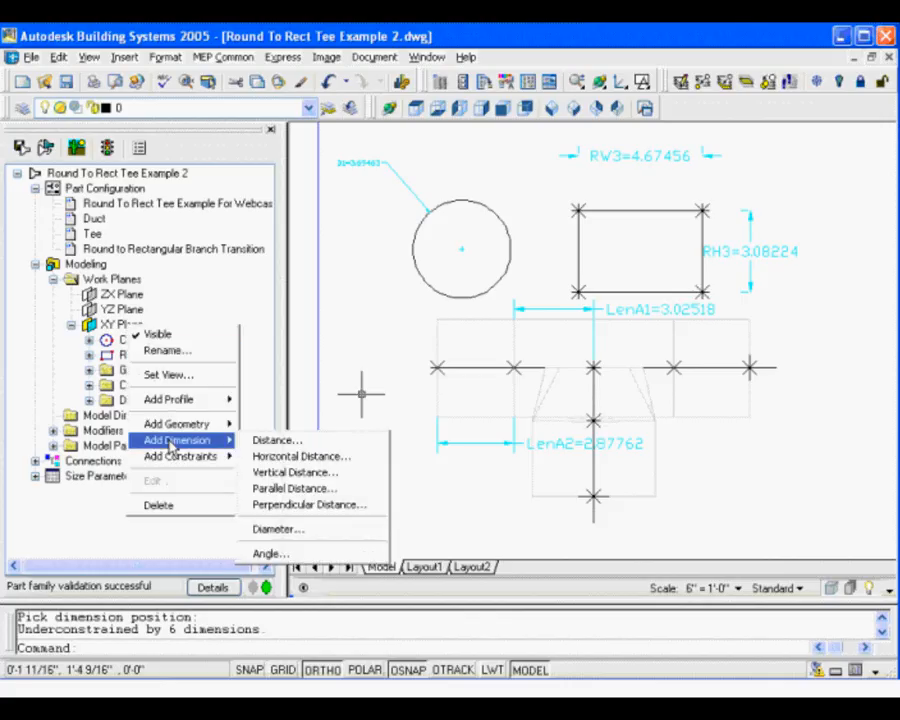
click(286, 446)
click(596, 373)
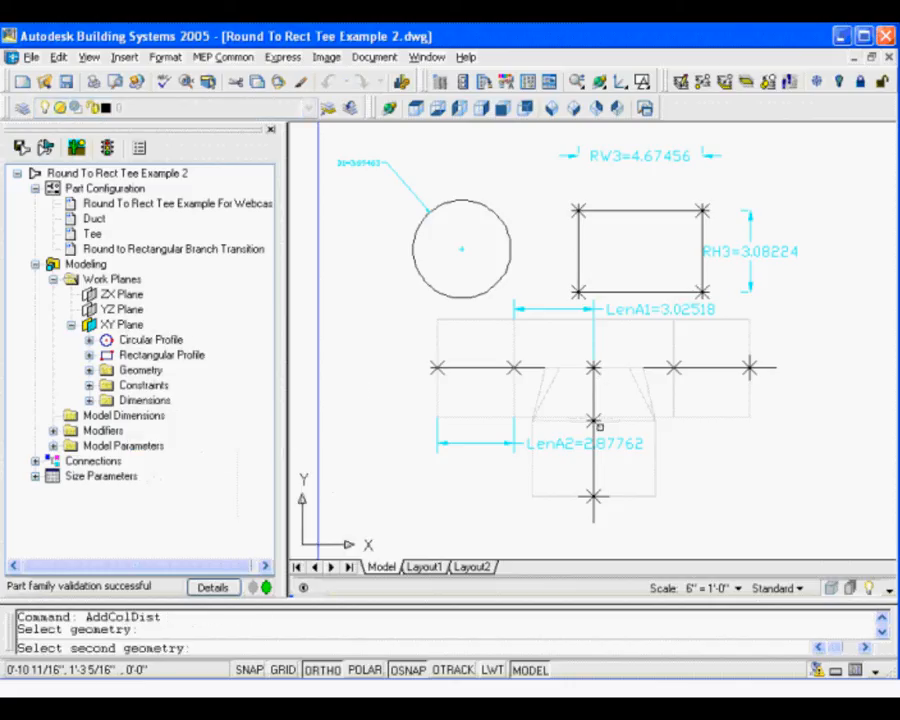
click(596, 420)
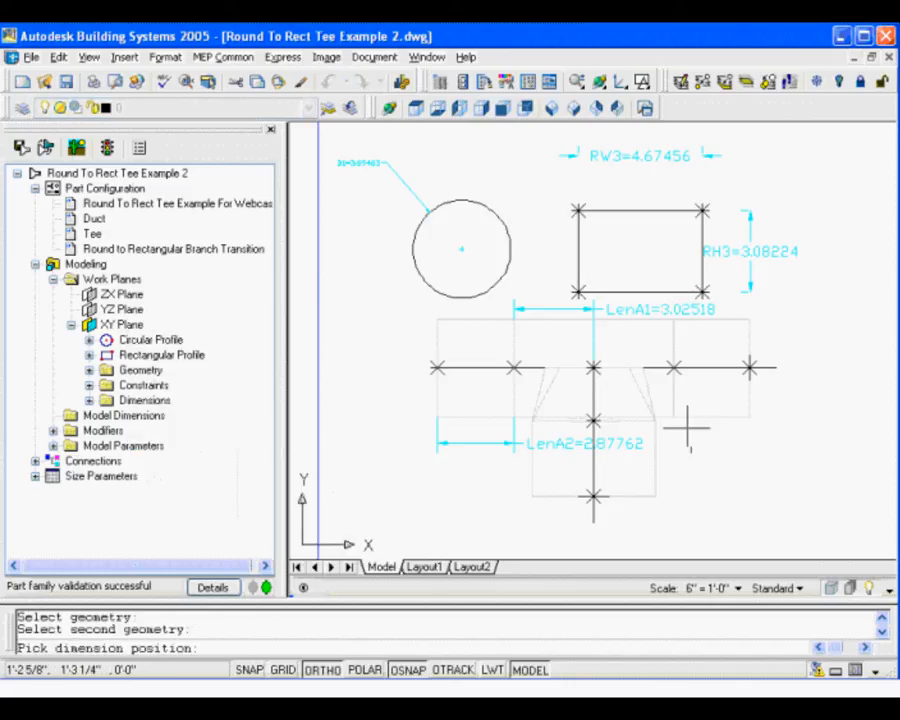
click(787, 420)
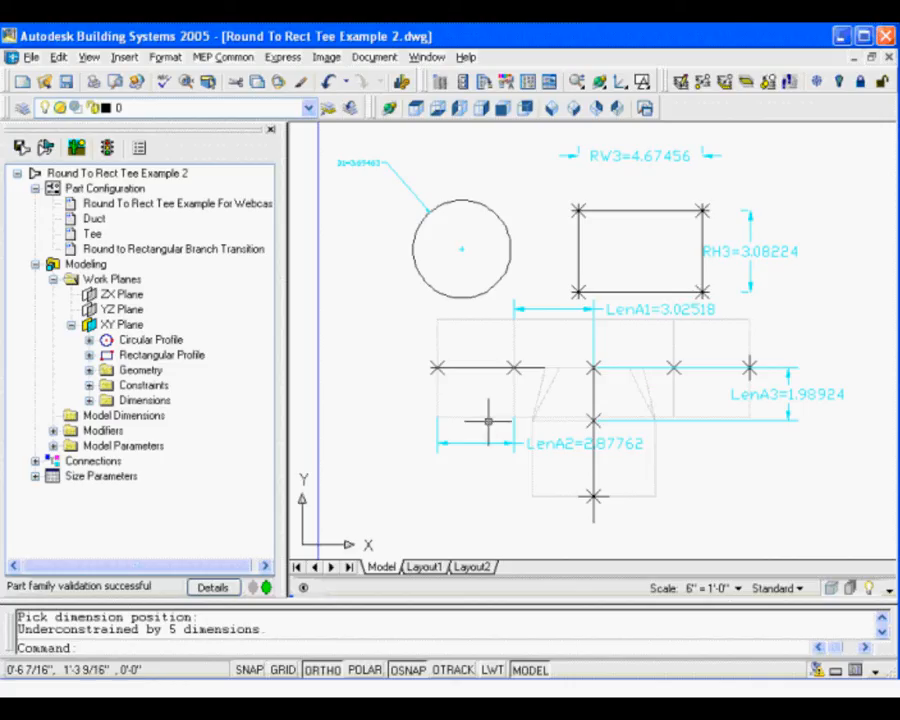
Review the LenA1, LenA2 and LenA3 entries in the part sizes' Calculations table and leave the size editor without saving.
right_click(104, 480)
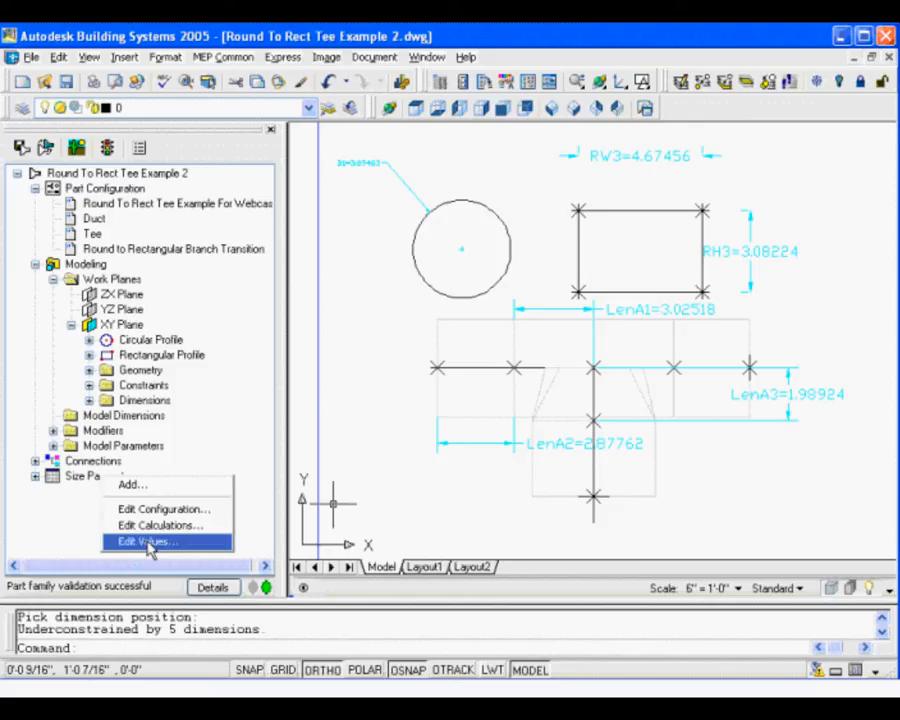
click(152, 527)
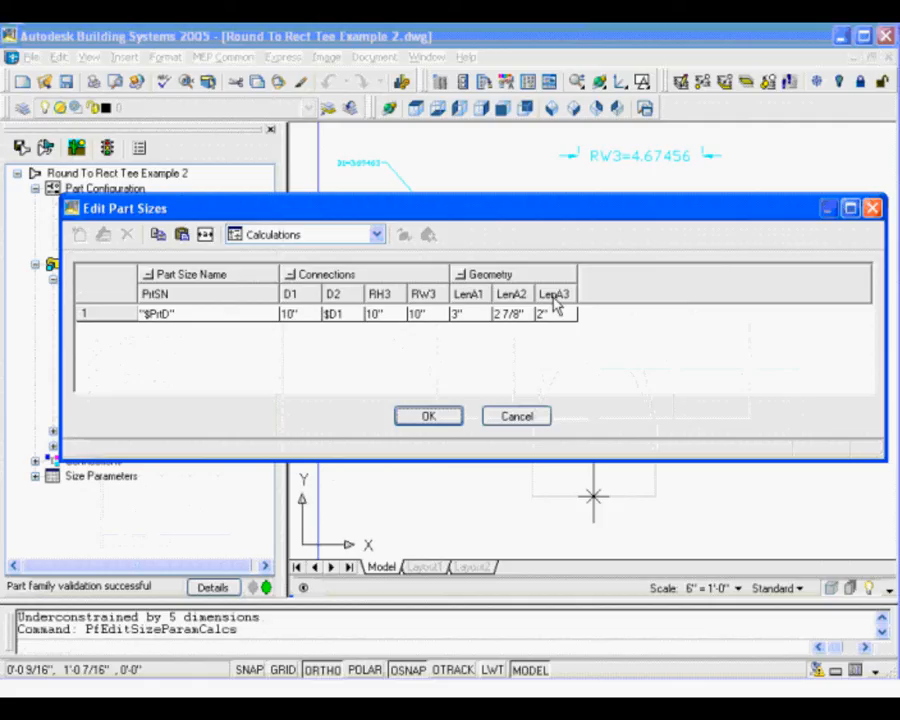
click(525, 419)
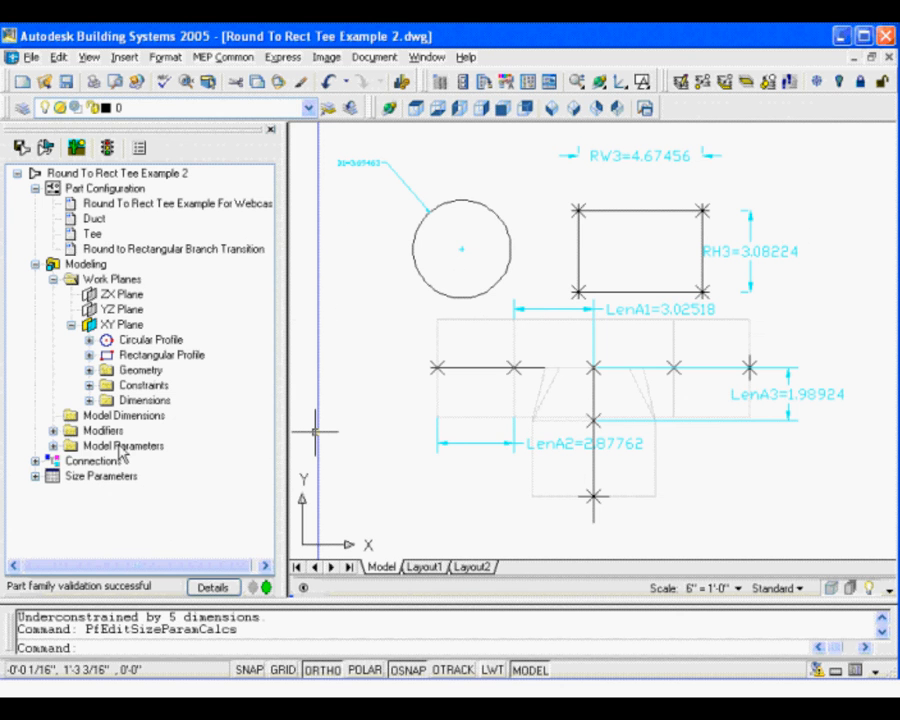
Open the Model Parameters for editing and place the dialog so that the profile and tee dimensions stay in sight.
right_click(120, 452)
click(160, 452)
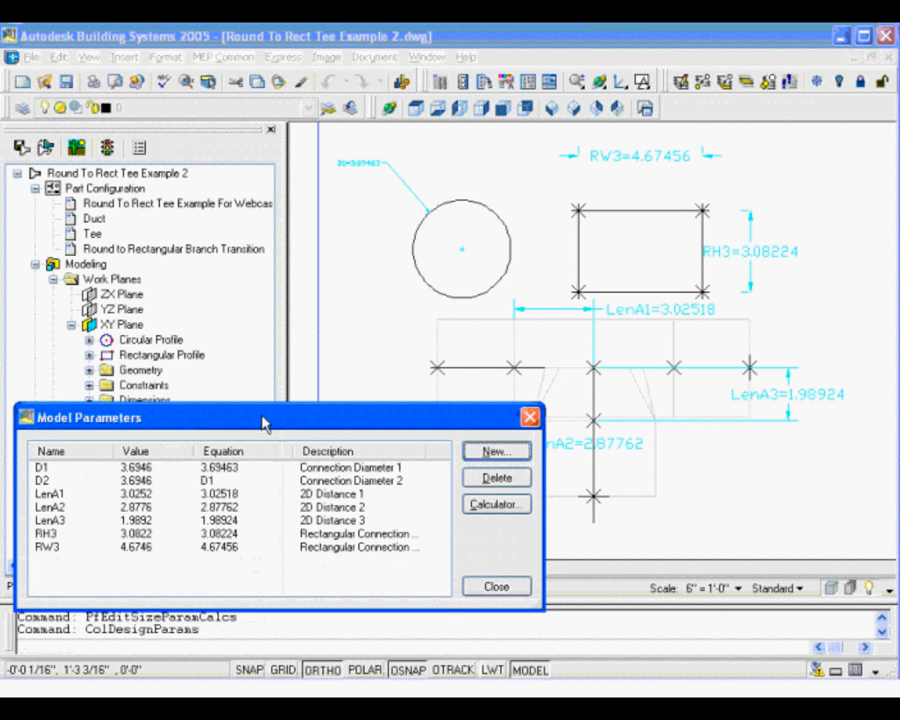
drag(265, 424, 311, 384)
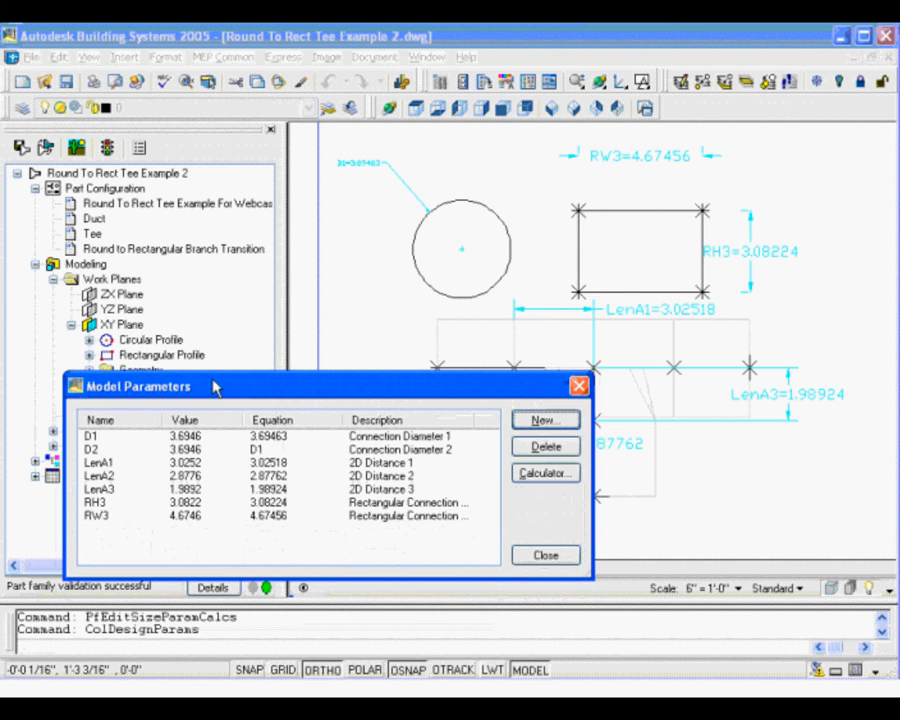
drag(213, 387, 284, 470)
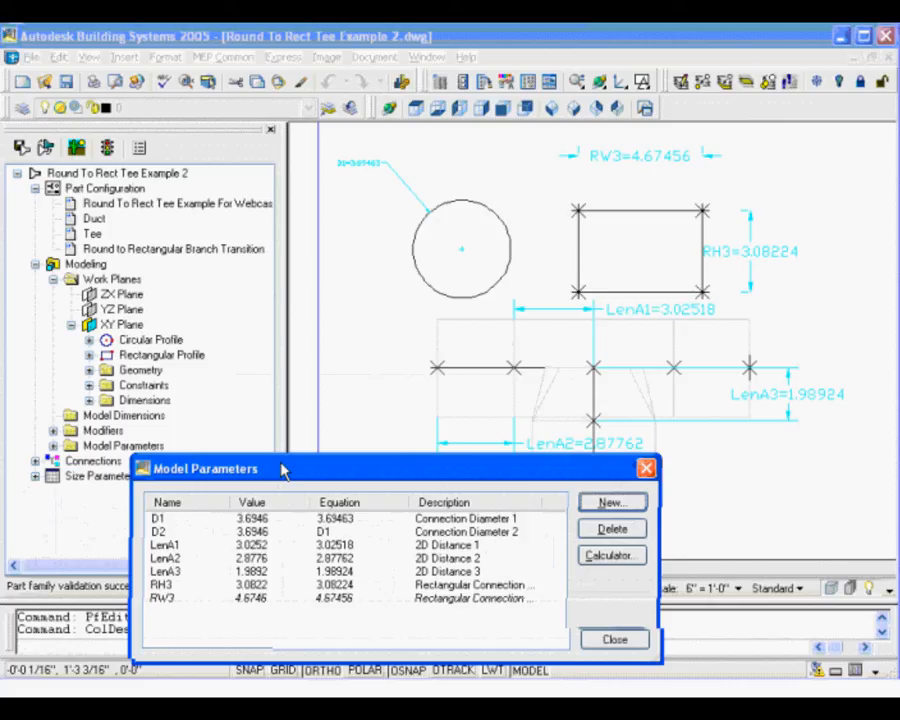
drag(281, 464, 278, 463)
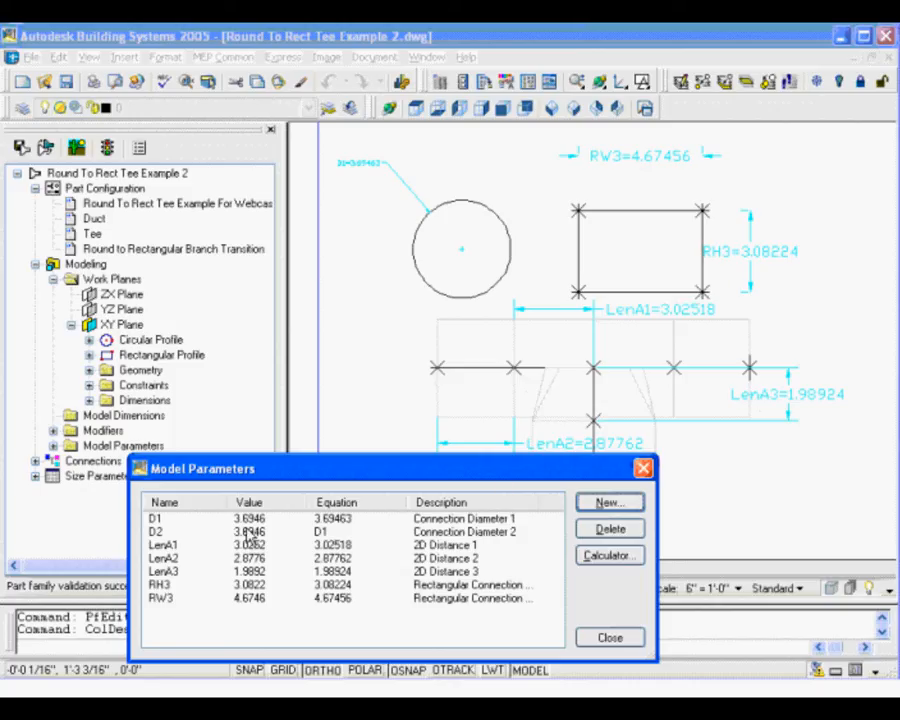
Set the equation of model parameter LenA3 to (D1/2)+2 with the Equation Assistant.
click(173, 573)
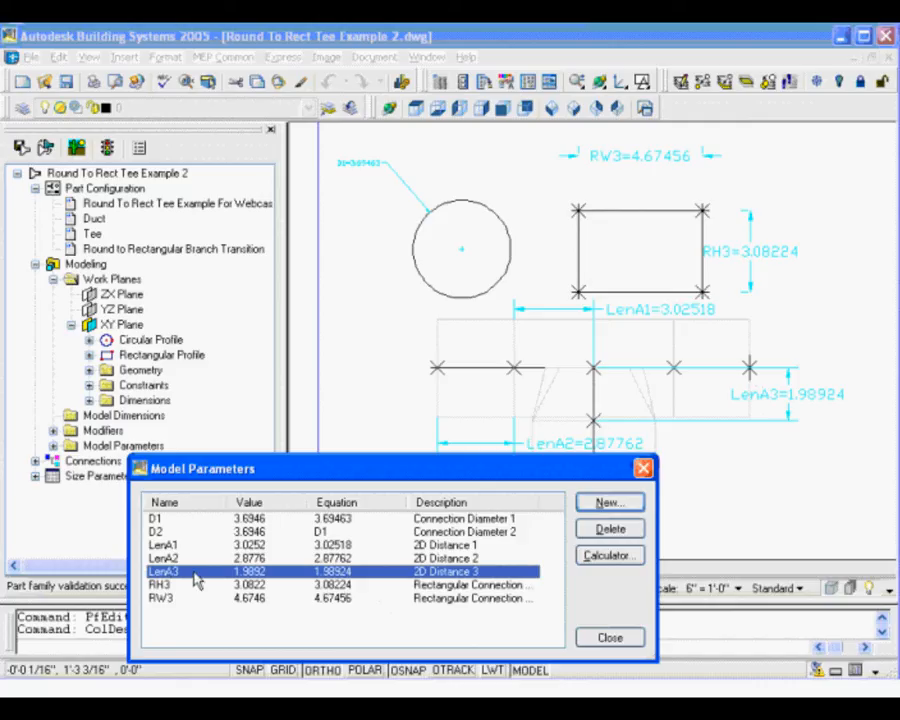
click(609, 556)
drag(350, 395, 333, 303)
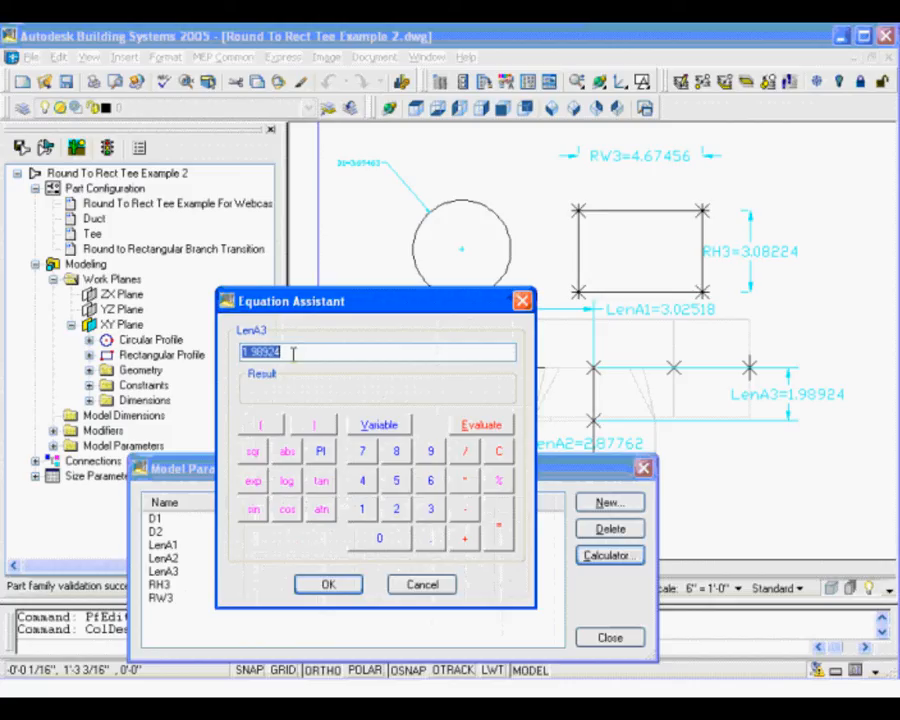
click(262, 426)
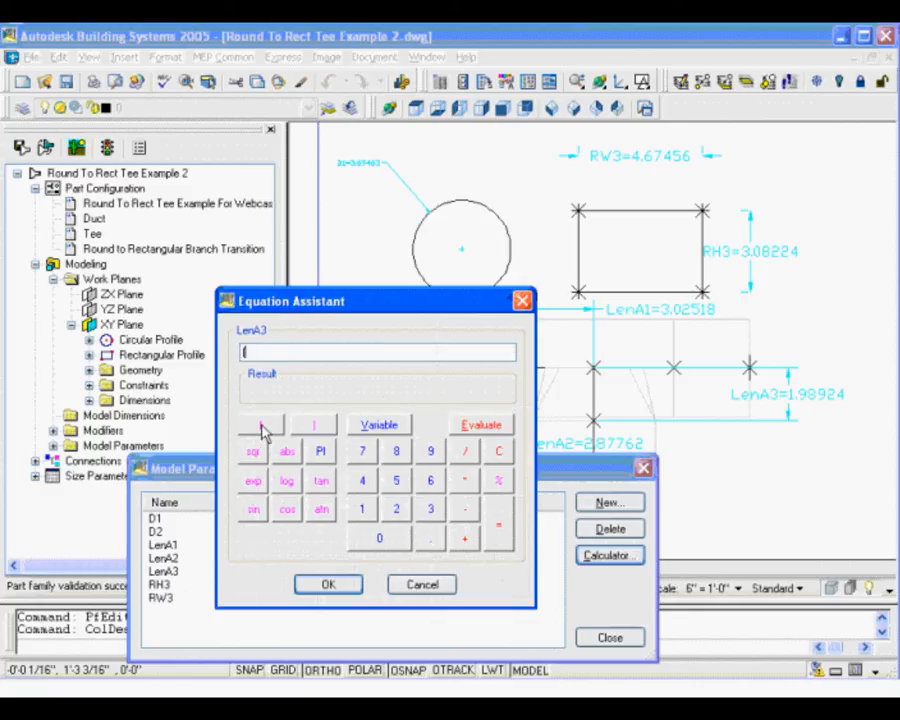
click(379, 425)
click(438, 424)
click(469, 455)
click(397, 512)
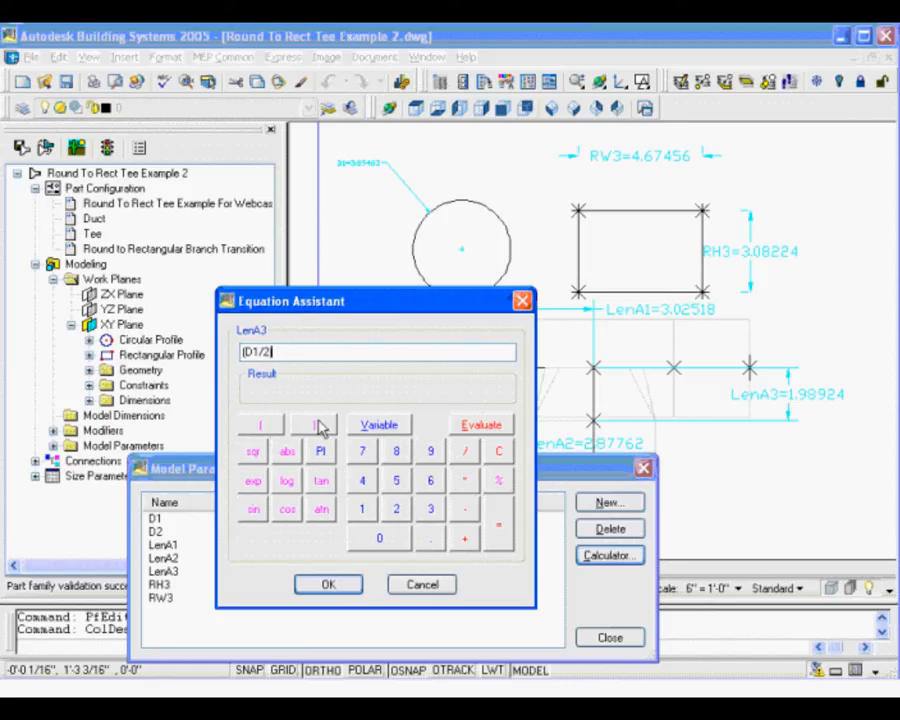
text())
click(464, 538)
click(396, 510)
click(328, 588)
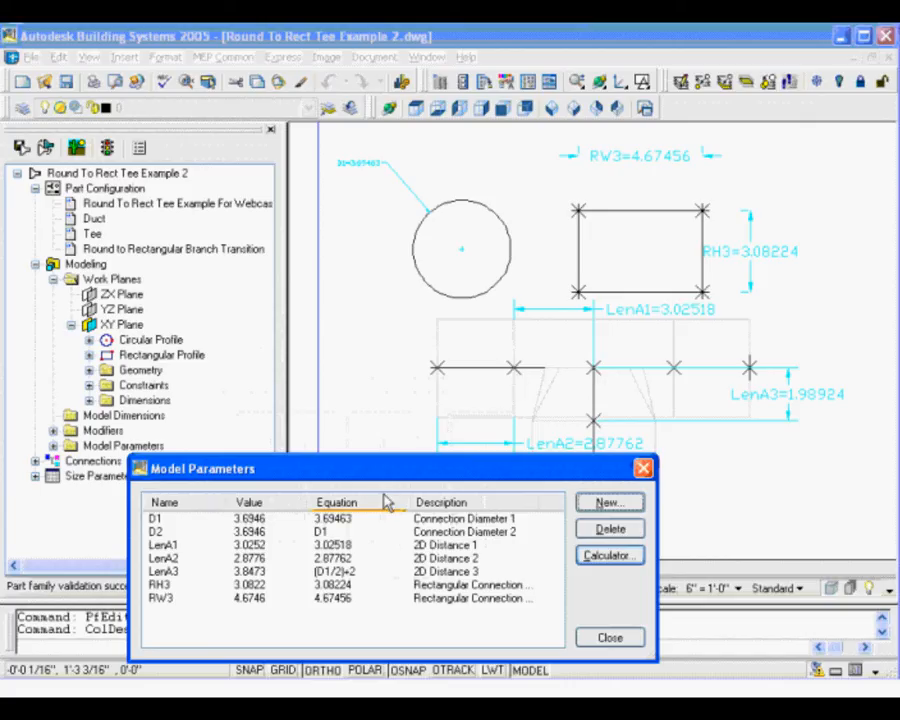
Set the equation of model parameter LenA1 to (RW3/2)+2 with the Equation Assistant.
click(330, 546)
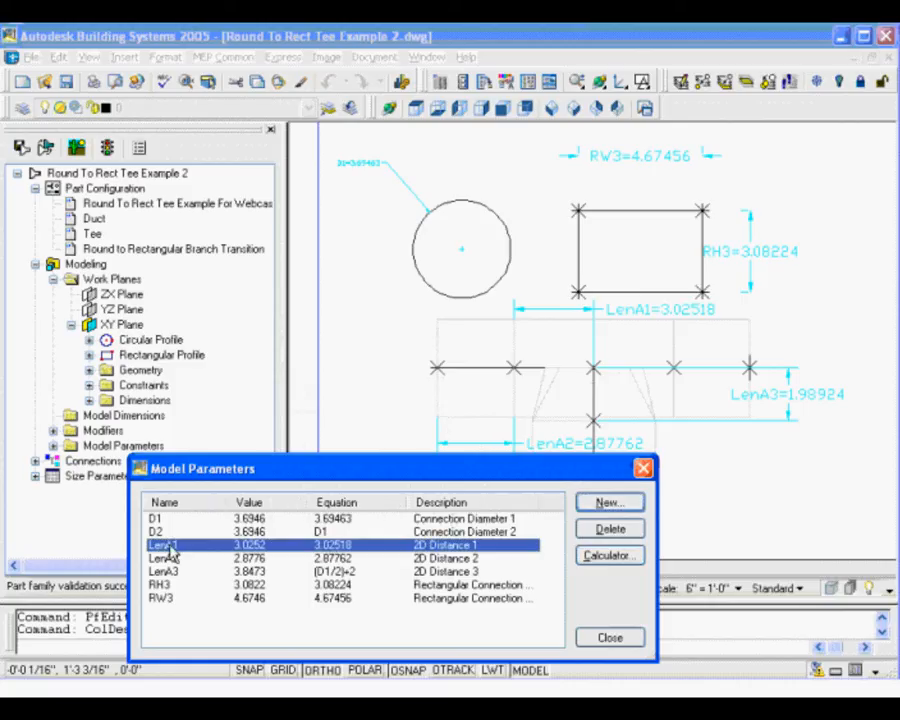
click(610, 556)
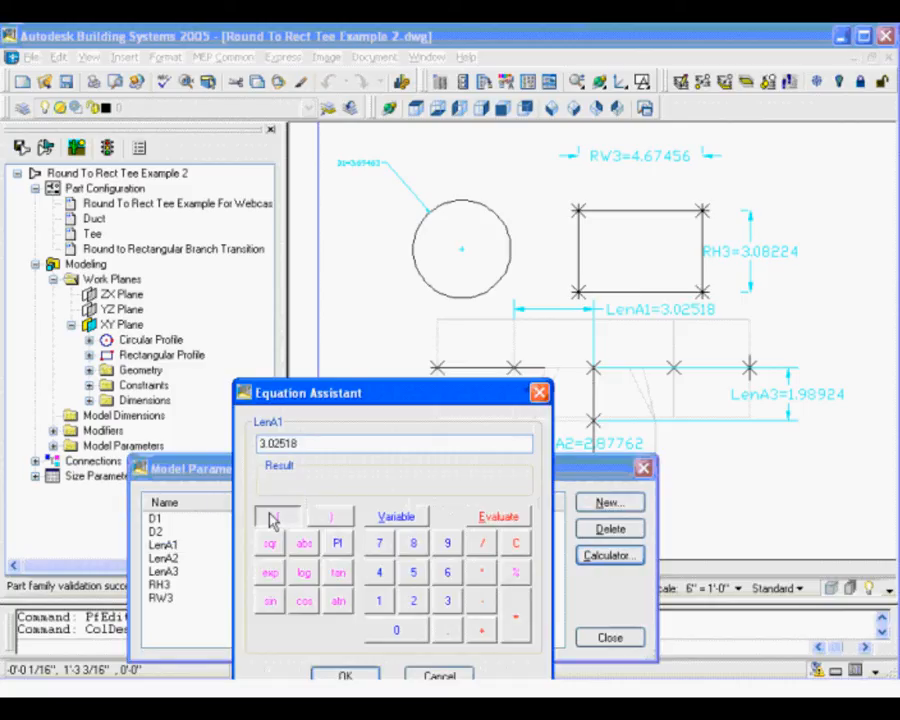
click(277, 517)
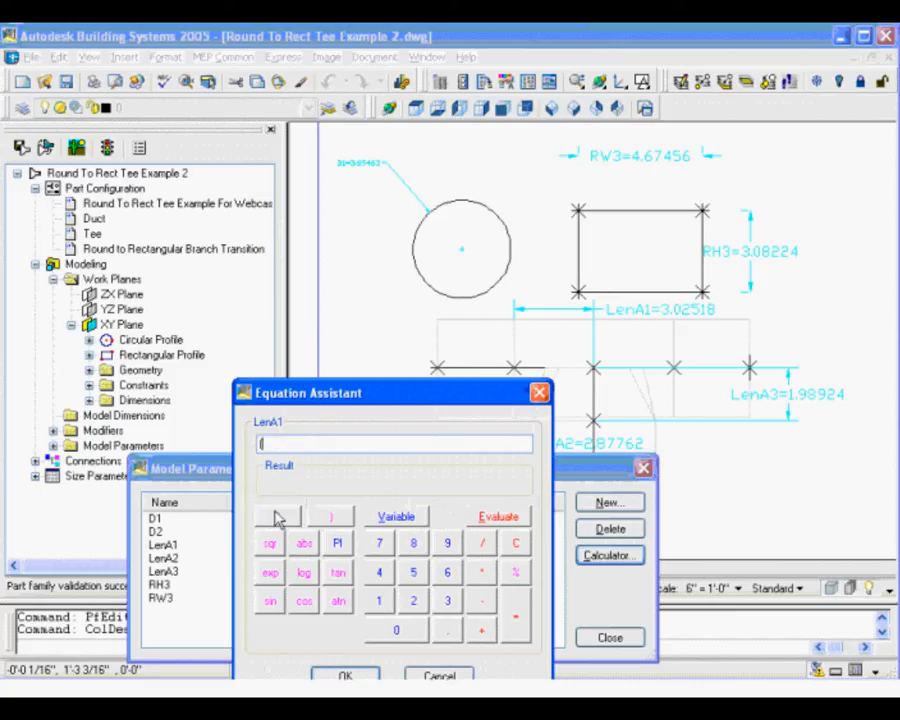
click(405, 519)
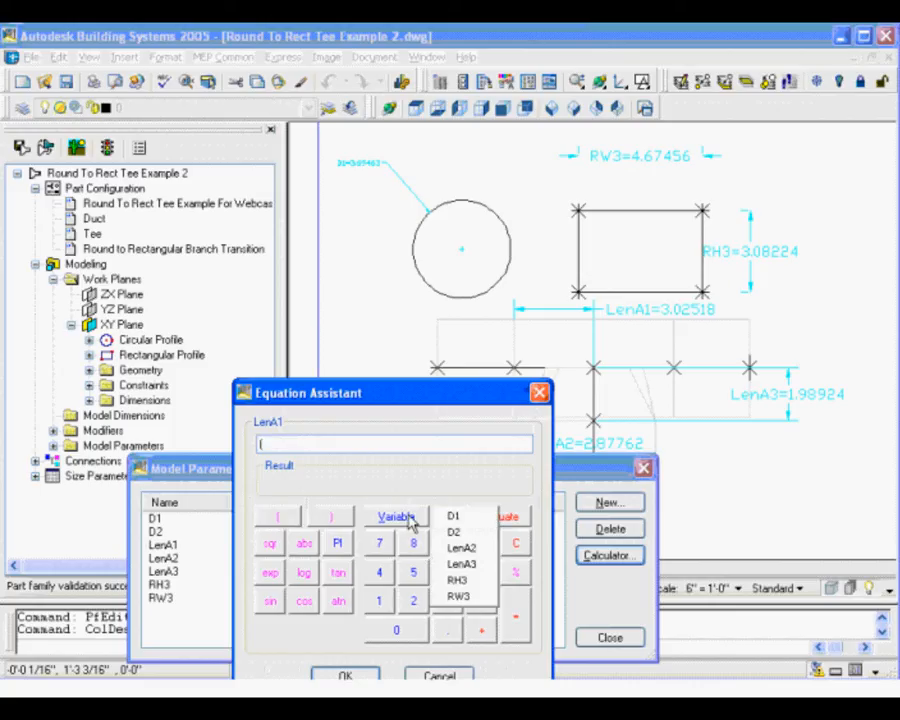
click(462, 597)
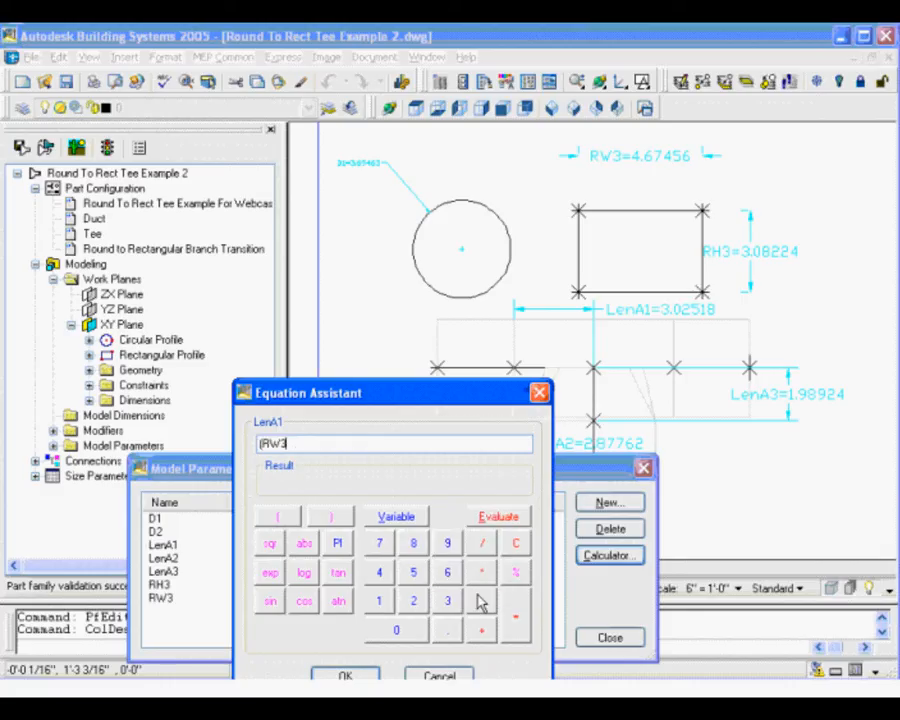
click(484, 544)
click(413, 603)
click(483, 632)
click(415, 602)
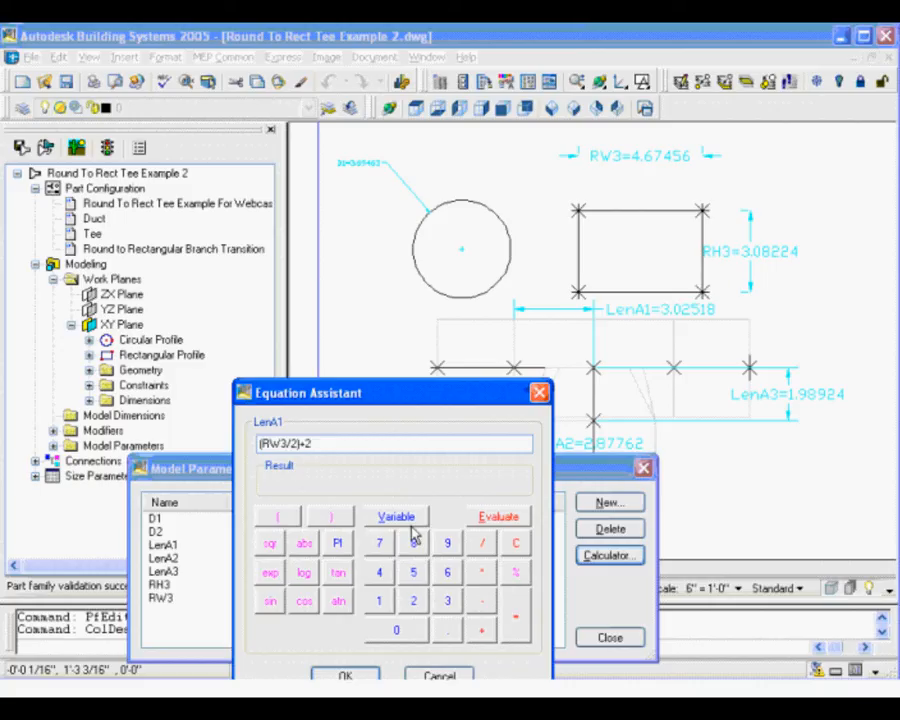
click(345, 676)
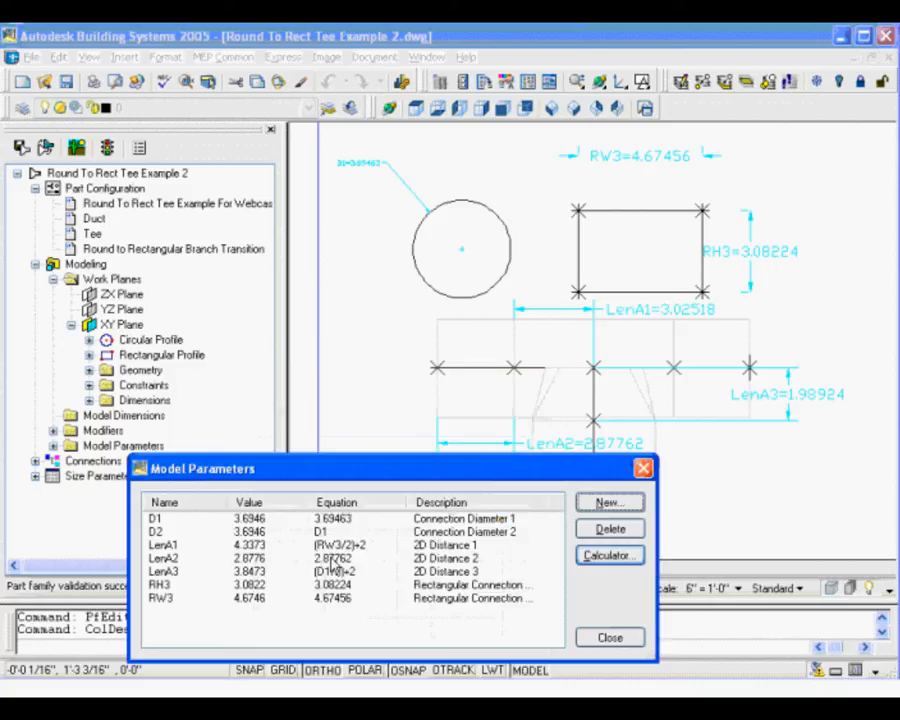
Check the LenA1 and LenA3 equations and close the Model Parameters to update the tee geometry.
click(177, 547)
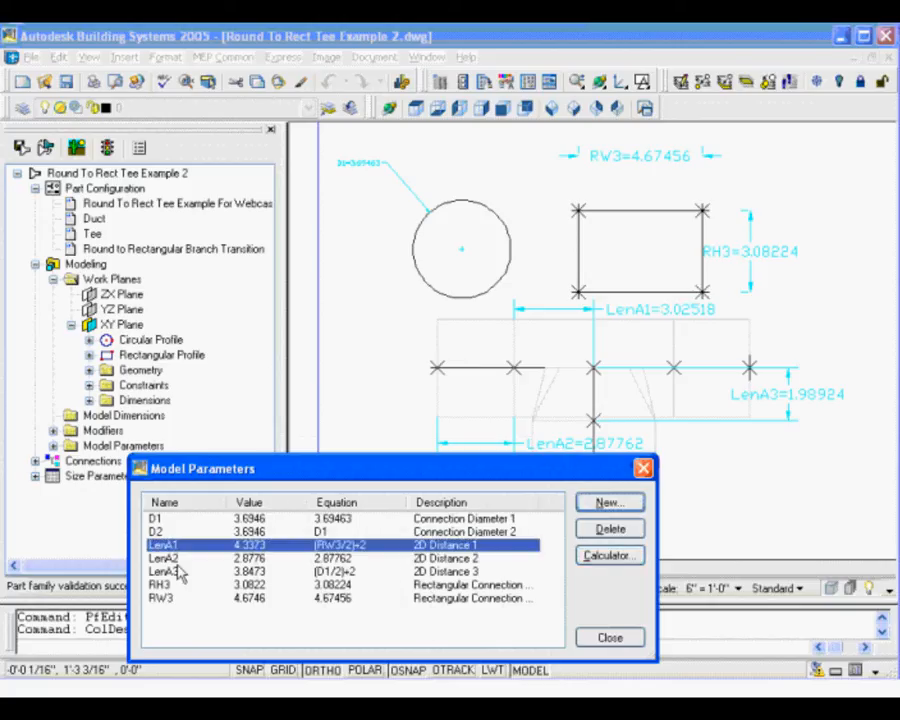
click(178, 572)
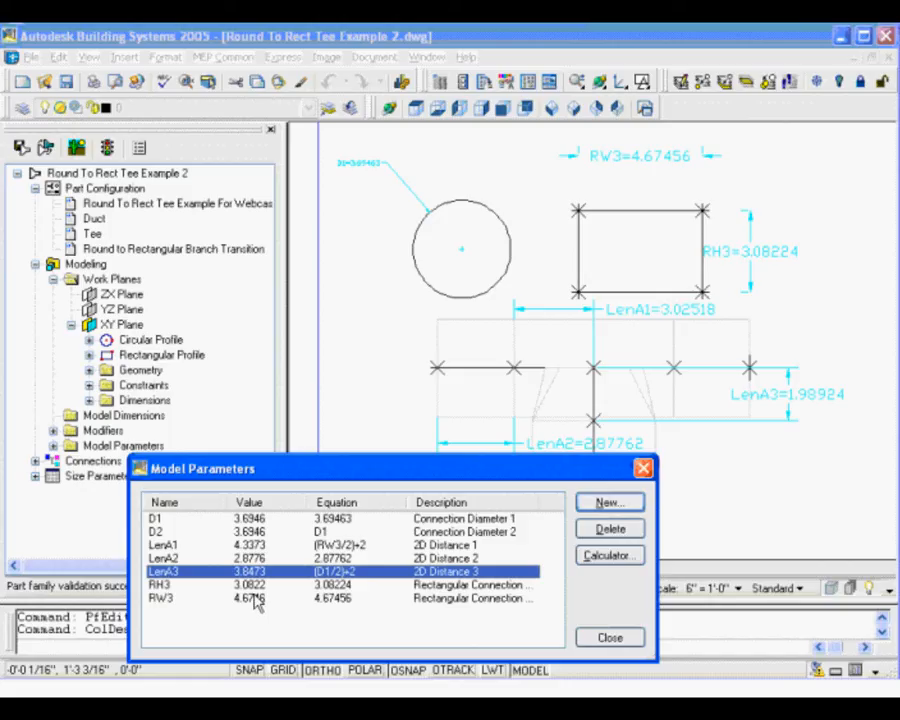
click(612, 639)
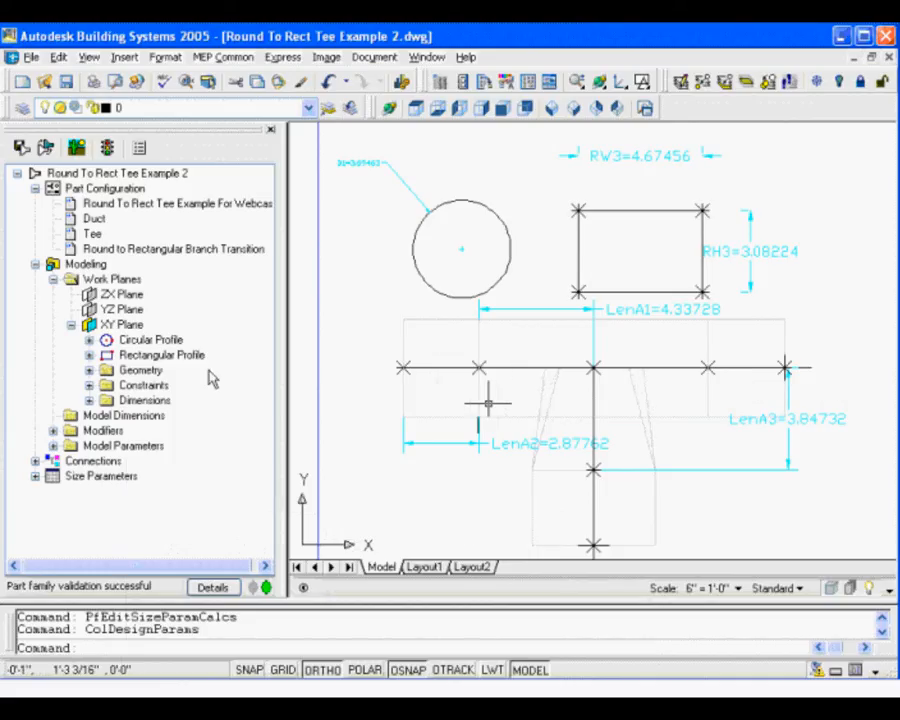
Expand the Connections and review the domain, type and shape of the three connectors without changing them.
click(35, 461)
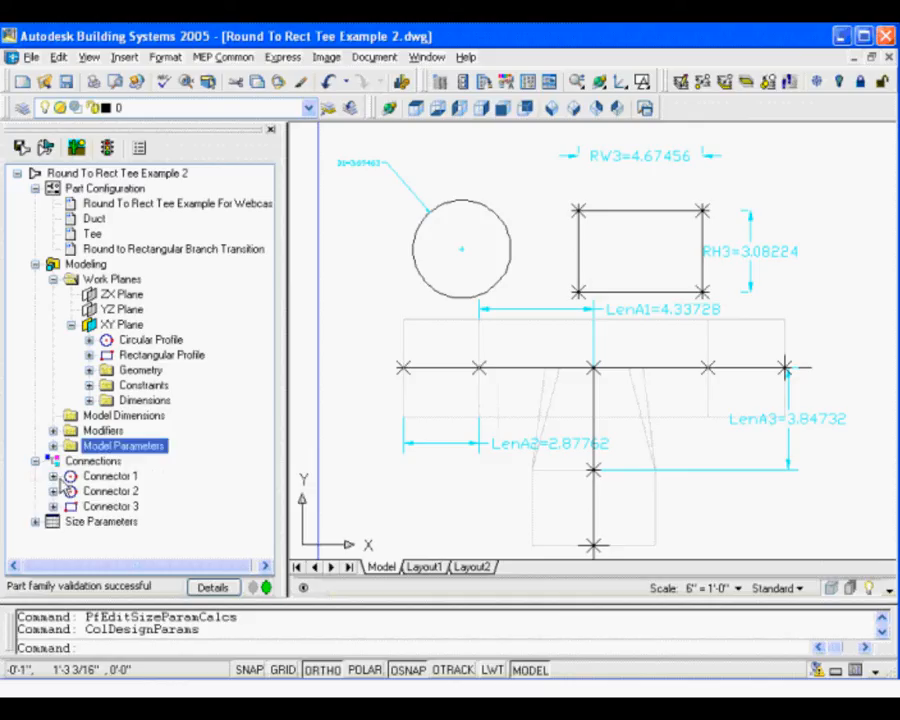
right_click(93, 461)
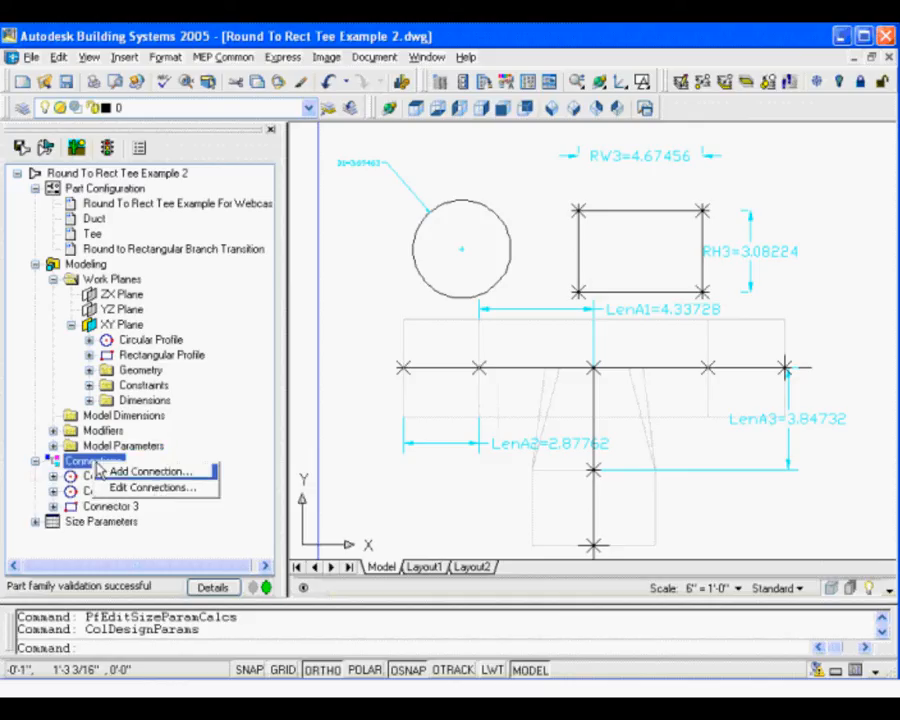
click(150, 487)
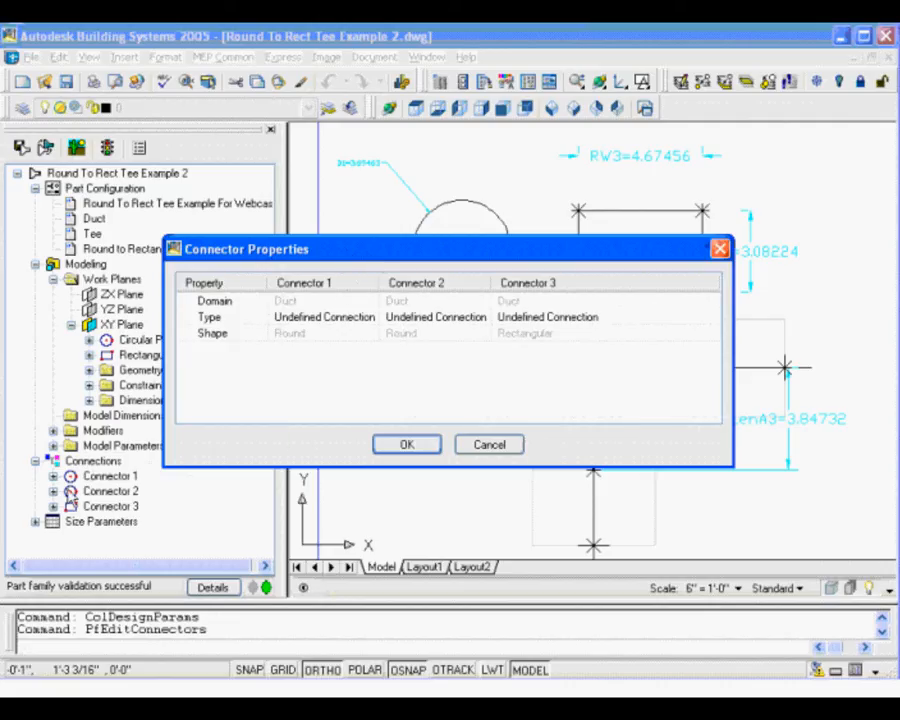
click(510, 448)
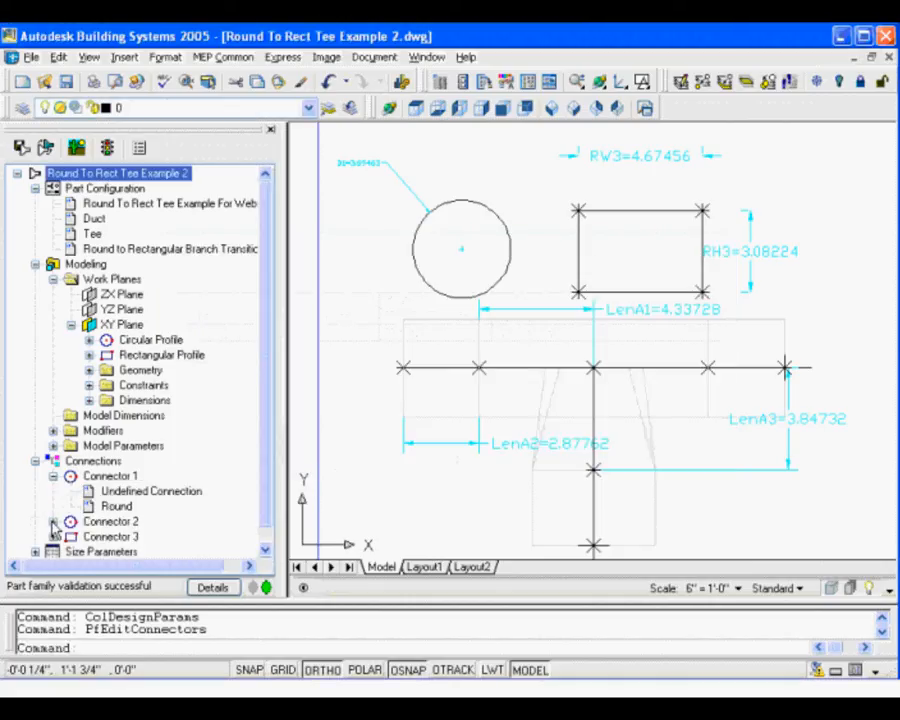
Expand Connectors 1, 2 and 3 in the part tree to examine their connection types and shapes.
click(54, 521)
scroll(265, 505, down, 3)
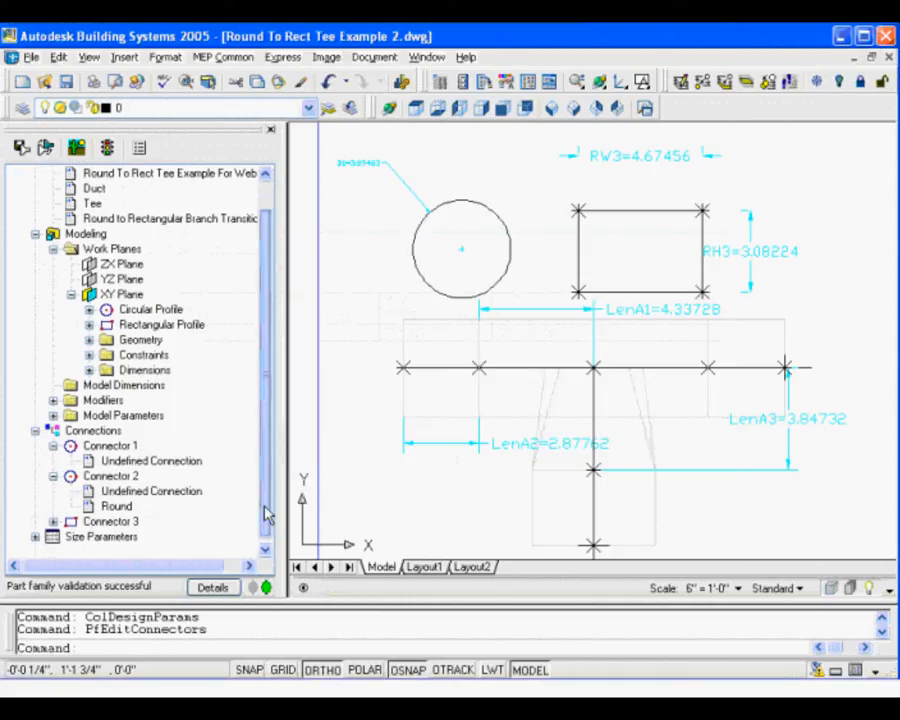
click(53, 521)
scroll(143, 541, down, 1)
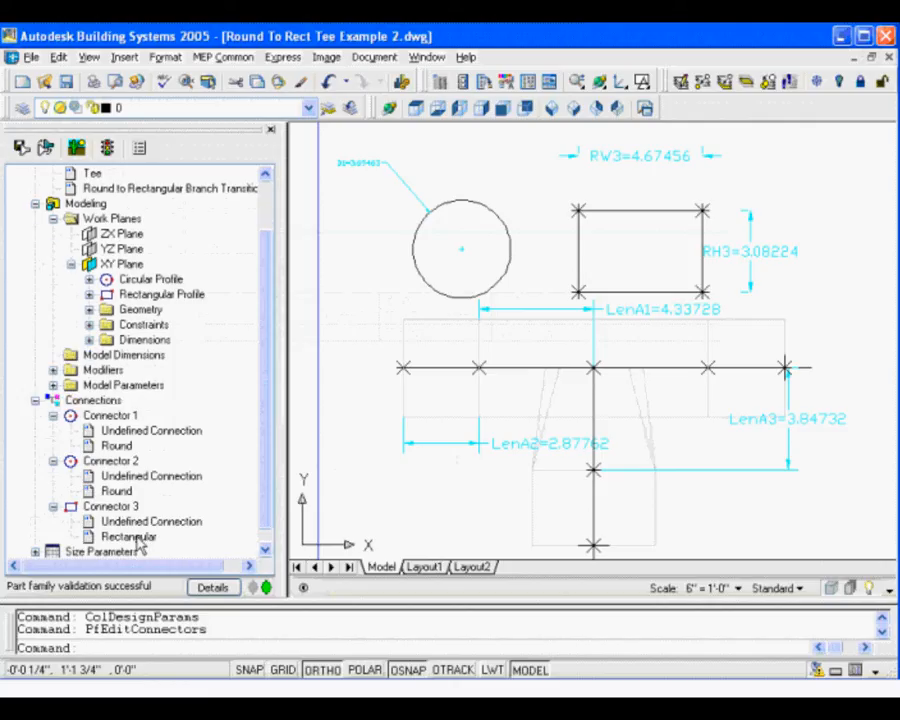
mouse_move(267, 377)
mouse_down()
mouse_move(272, 296)
mouse_move(271, 373)
mouse_up()
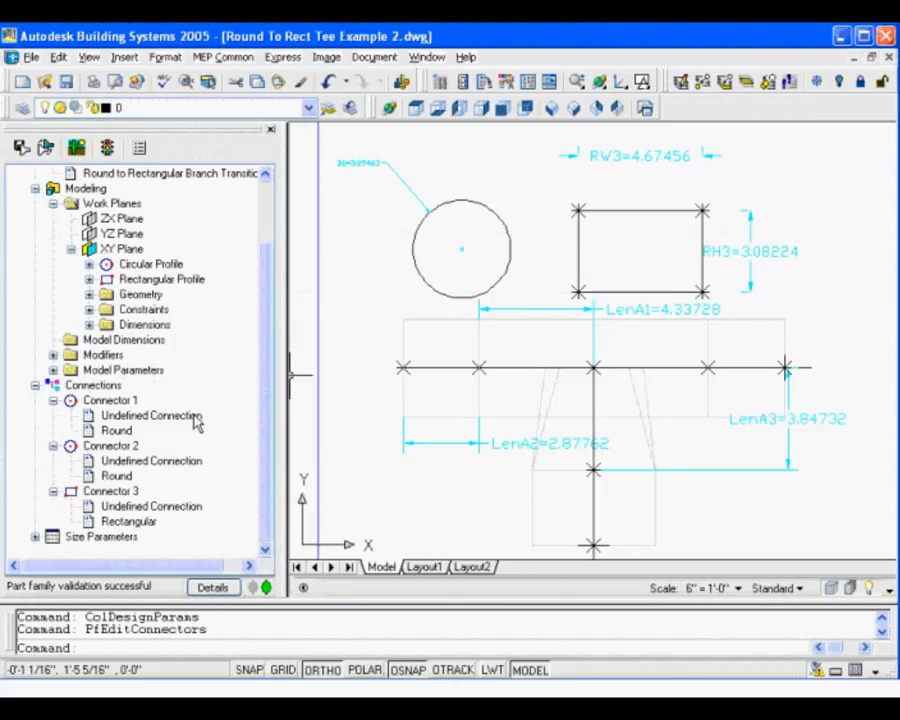
Edit the connections and set the type of Connectors 1, 2 and 3 to Slip Joint.
right_click(117, 386)
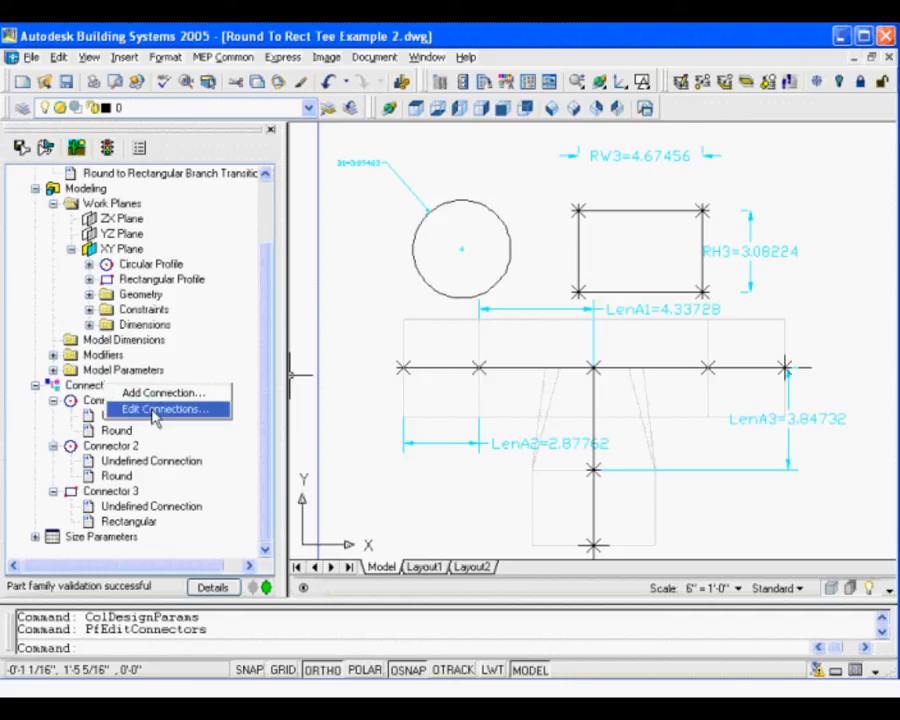
click(155, 410)
click(373, 317)
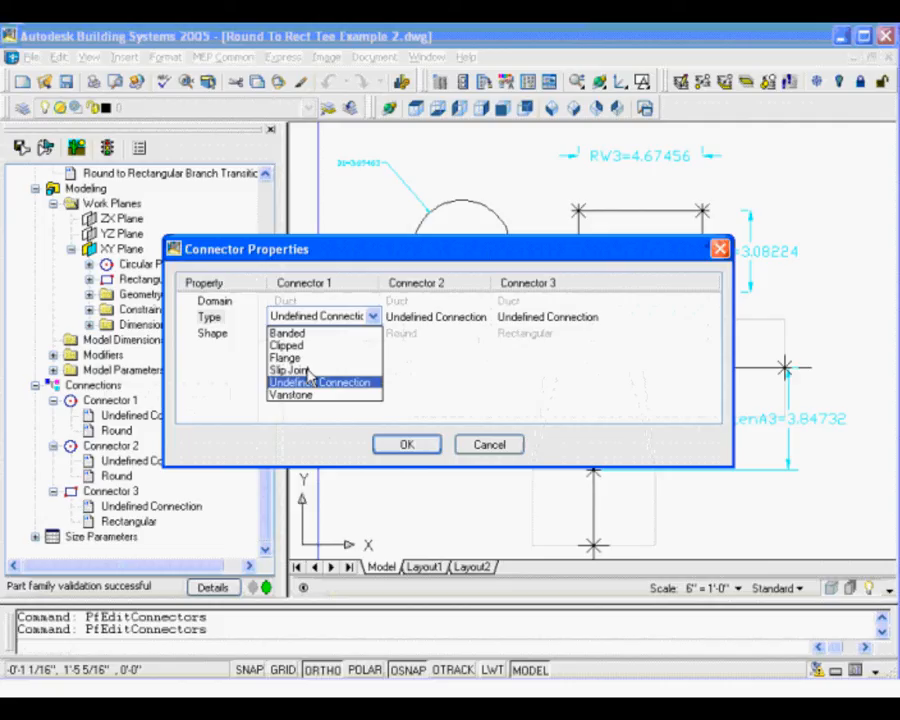
click(292, 370)
click(470, 316)
click(484, 316)
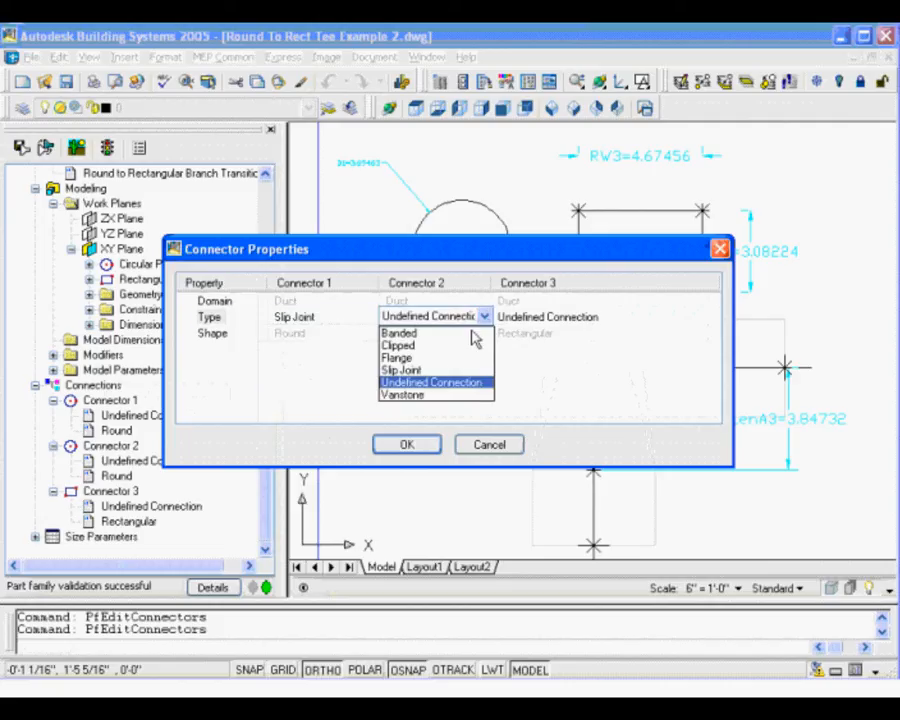
click(450, 369)
click(623, 317)
click(712, 316)
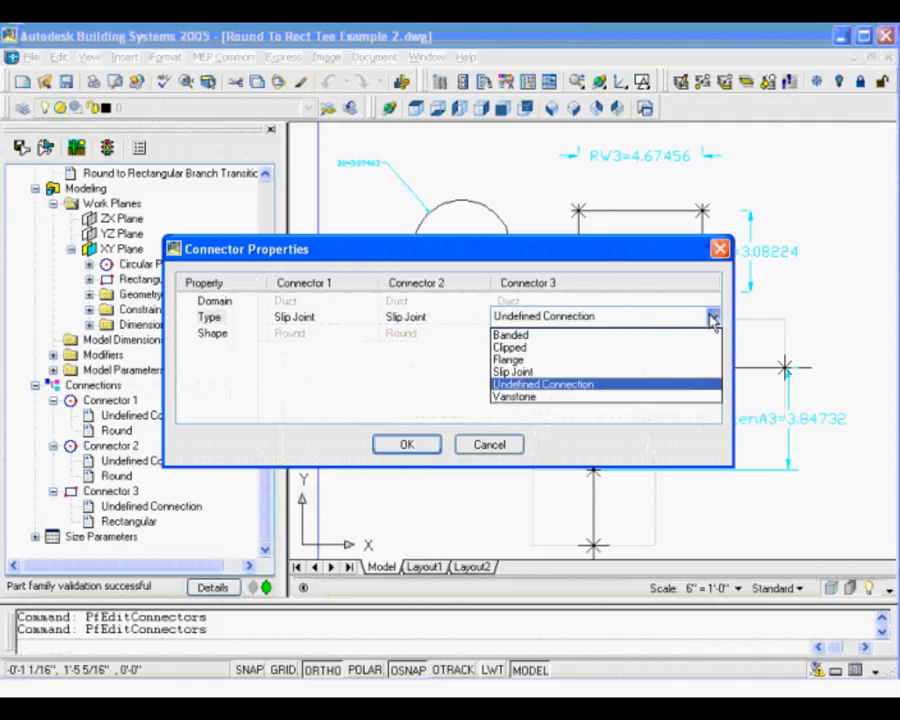
click(584, 373)
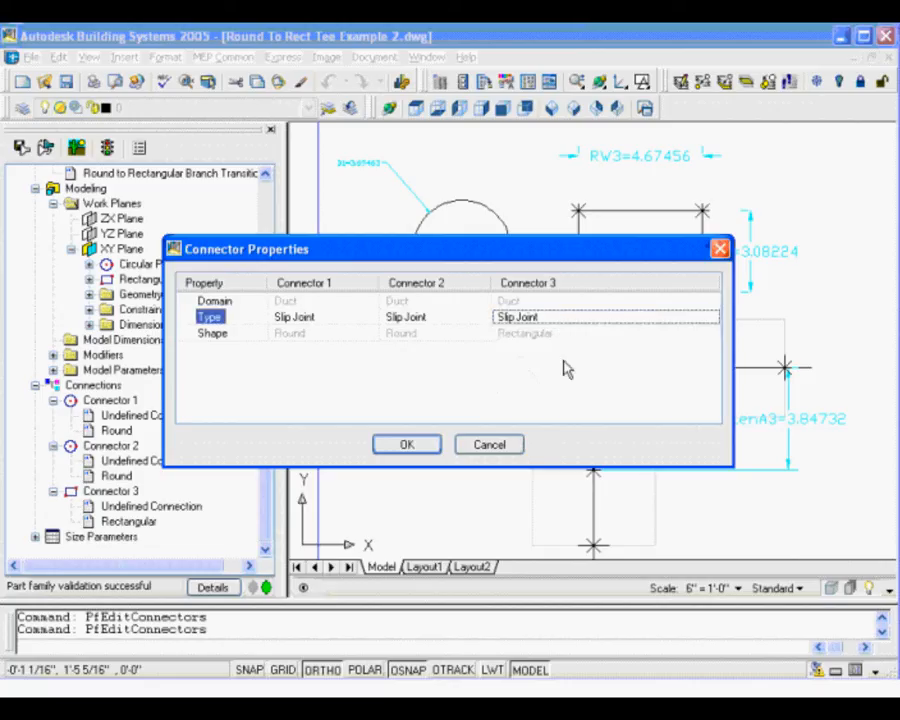
click(409, 446)
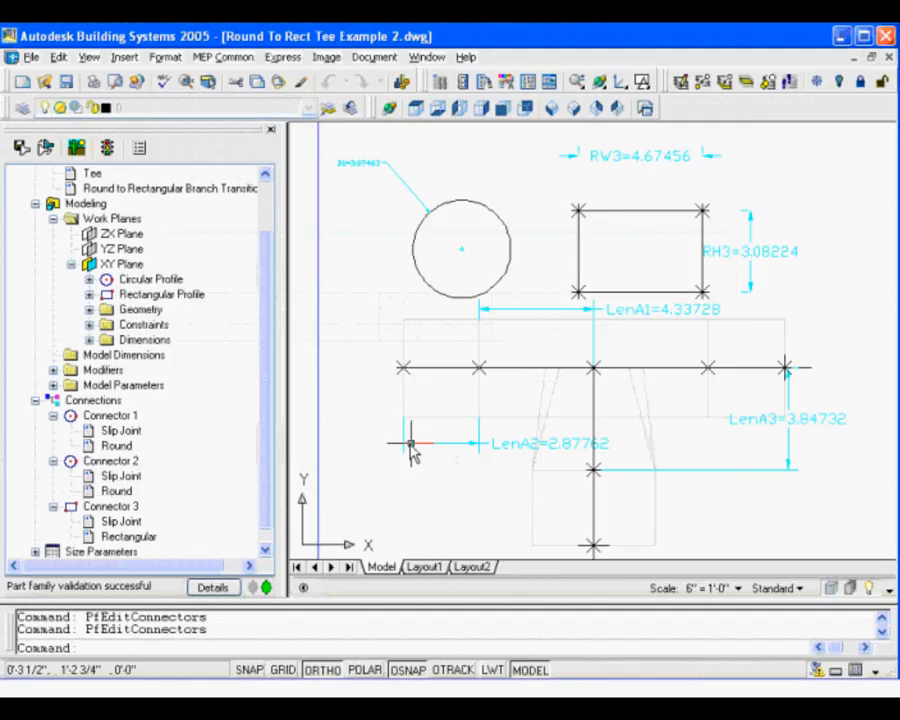
Collapse the details of Connectors 1, 2 and 3 in the part tree.
click(55, 418)
click(53, 446)
click(53, 491)
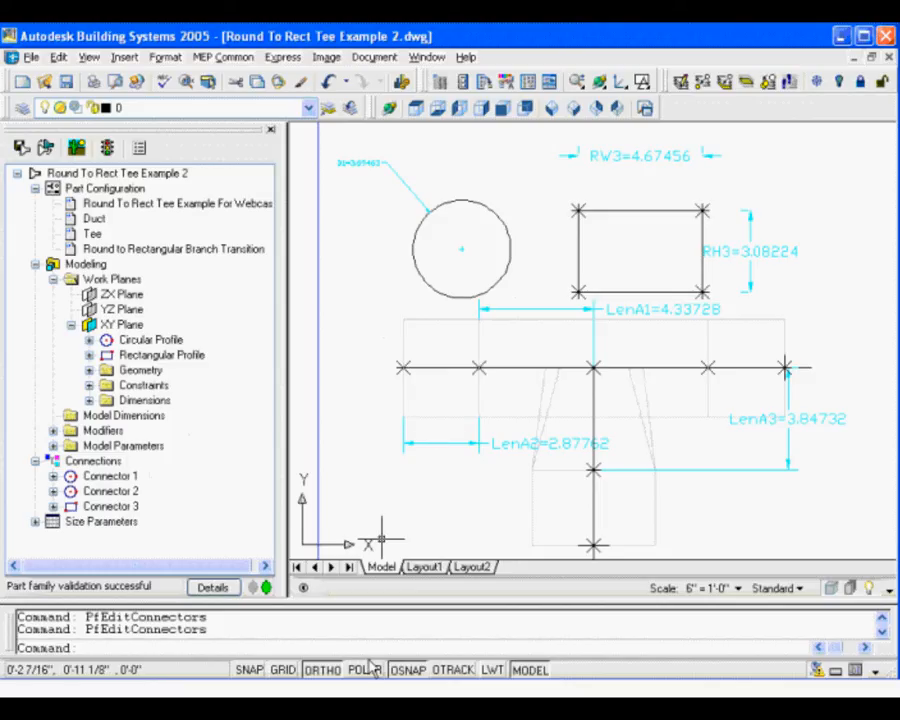
Switch to the Catalog Editor and view the properties of the Duct US Imperial catalog.
click(226, 58)
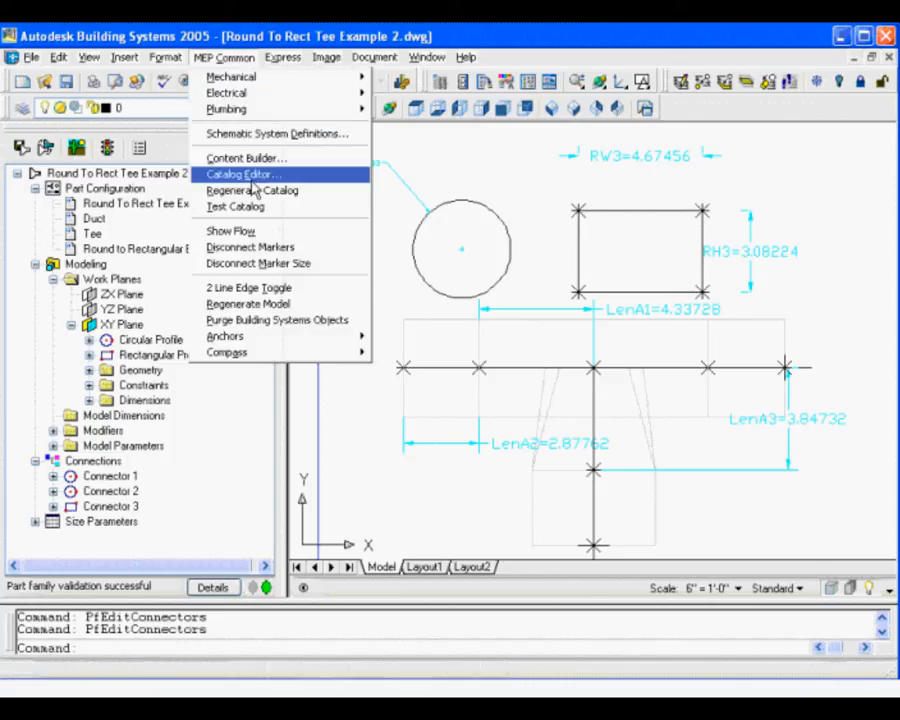
click(296, 688)
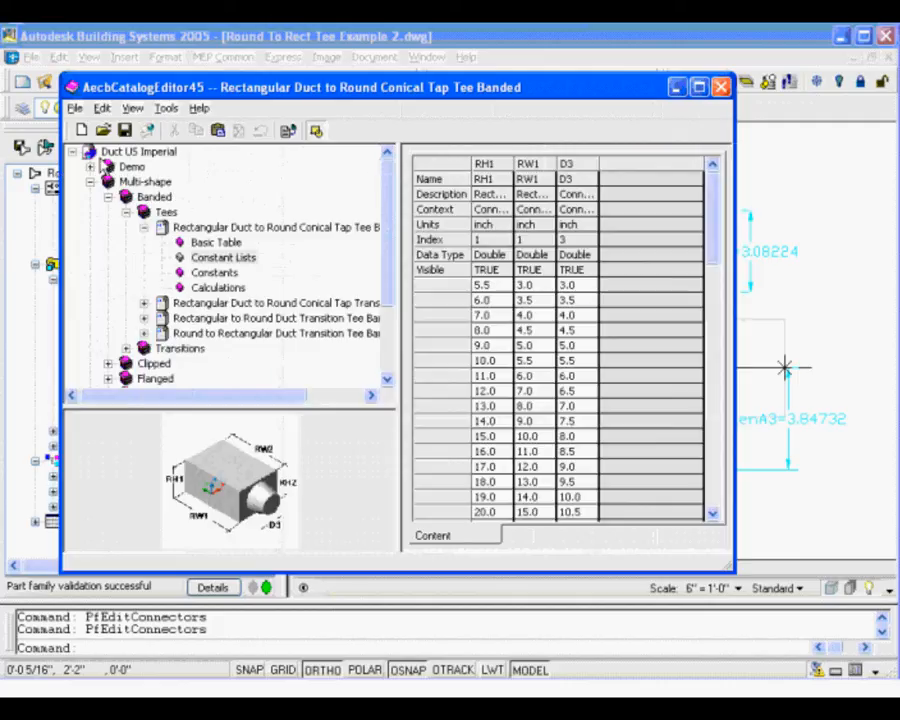
click(134, 152)
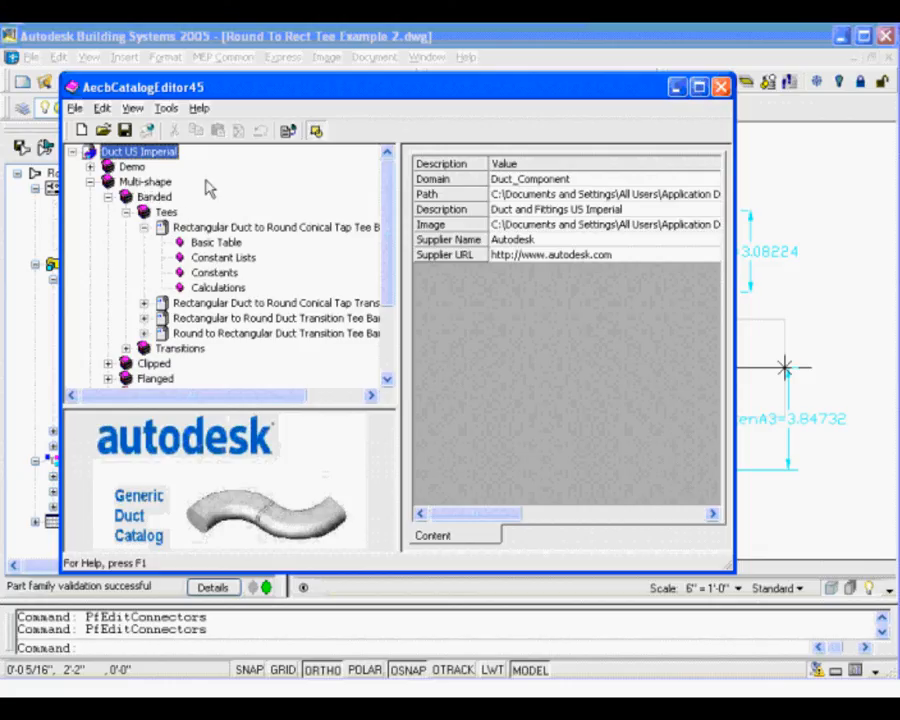
Browse the Multi-shape duct parts down to the banded tees and expand Rectangular Duct to Round Conical Tap Tee Banded.
click(108, 198)
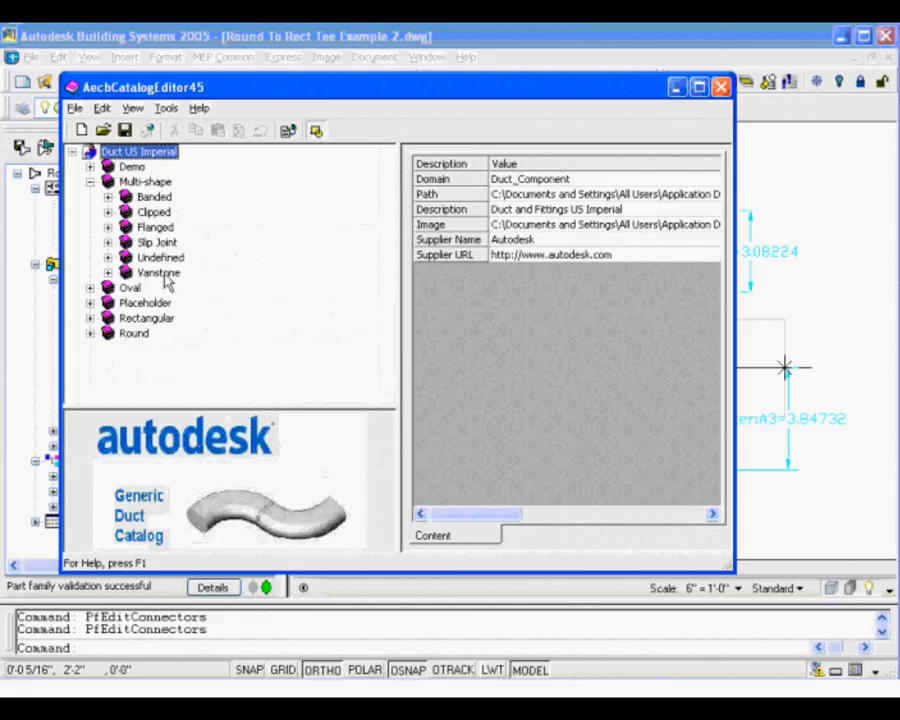
double_click(155, 198)
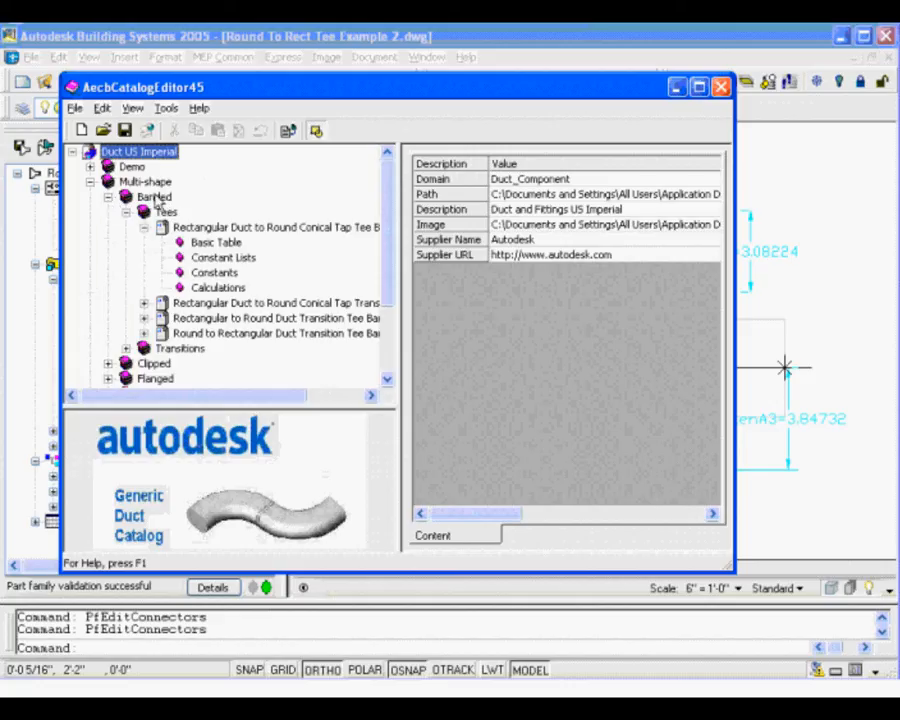
click(127, 212)
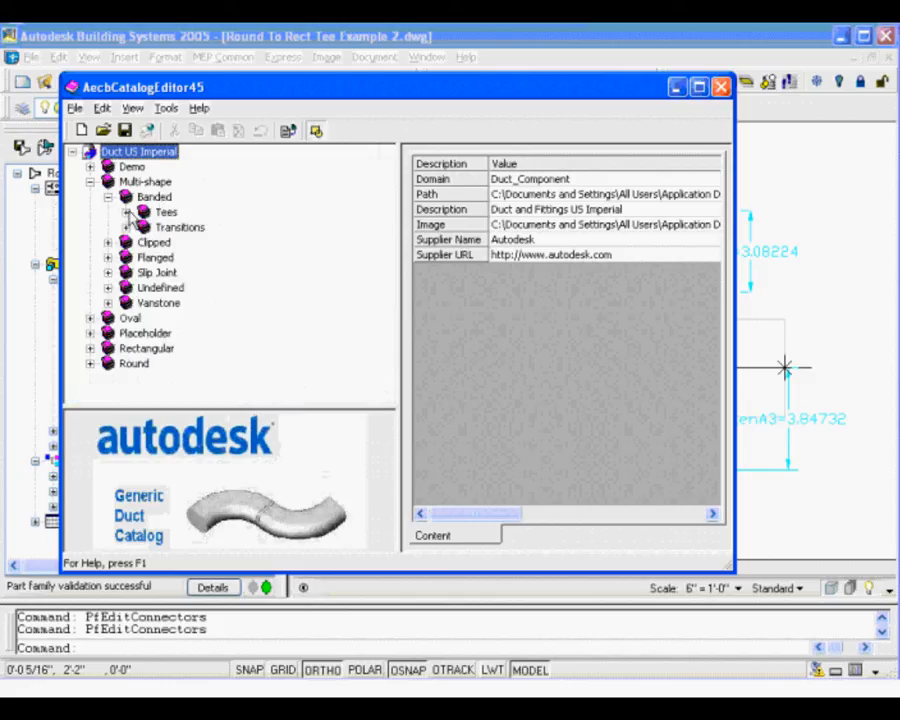
click(127, 212)
double_click(173, 229)
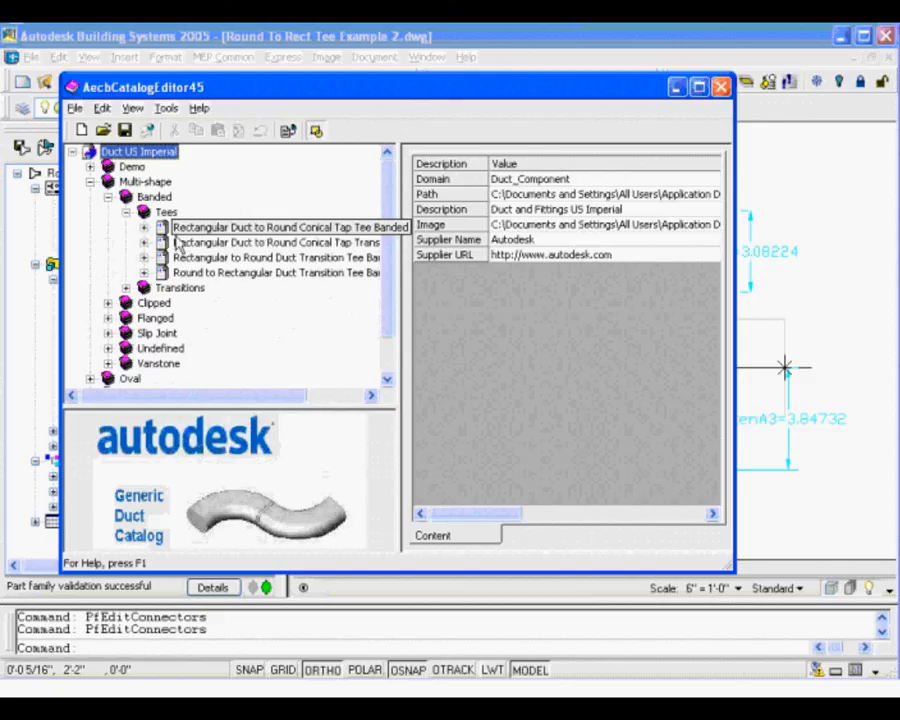
click(144, 227)
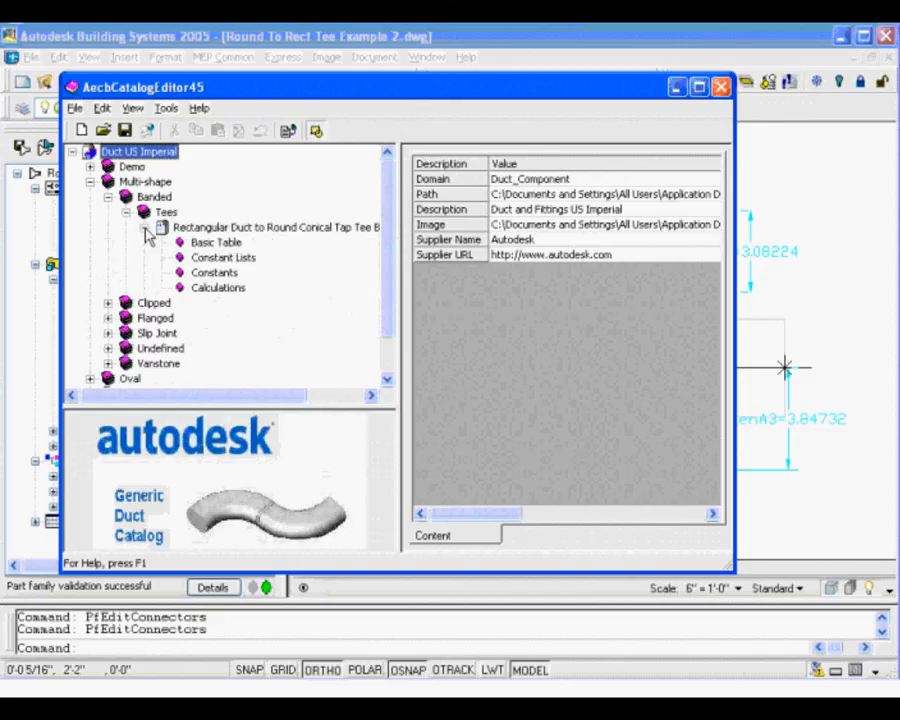
Examine the RH1, RW1 and D3 size columns in the banded conical tap tee's Constant Lists.
click(224, 258)
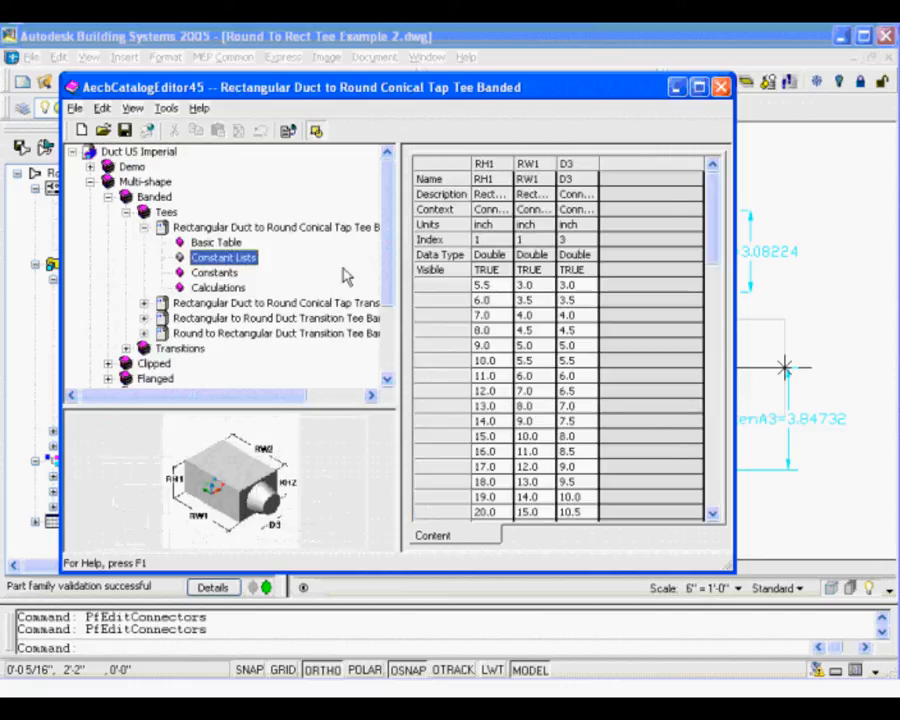
click(578, 164)
click(500, 178)
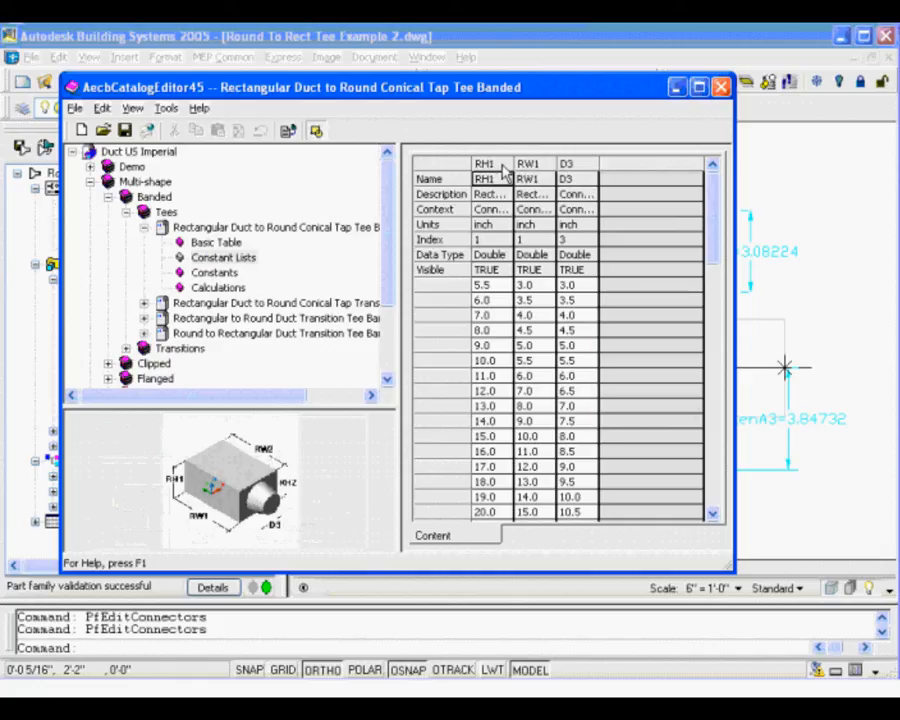
click(587, 166)
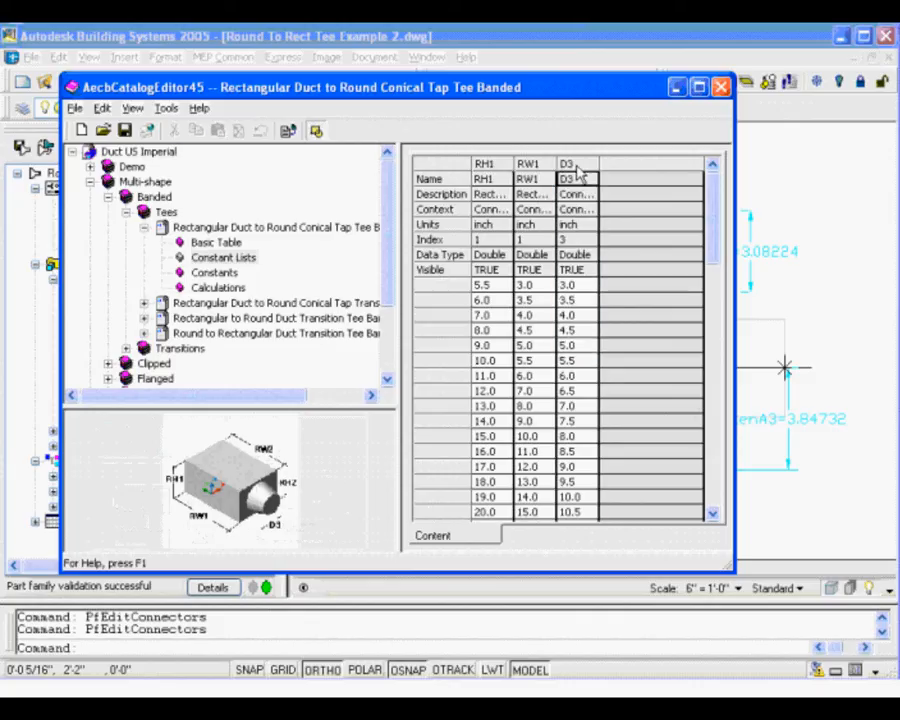
click(528, 164)
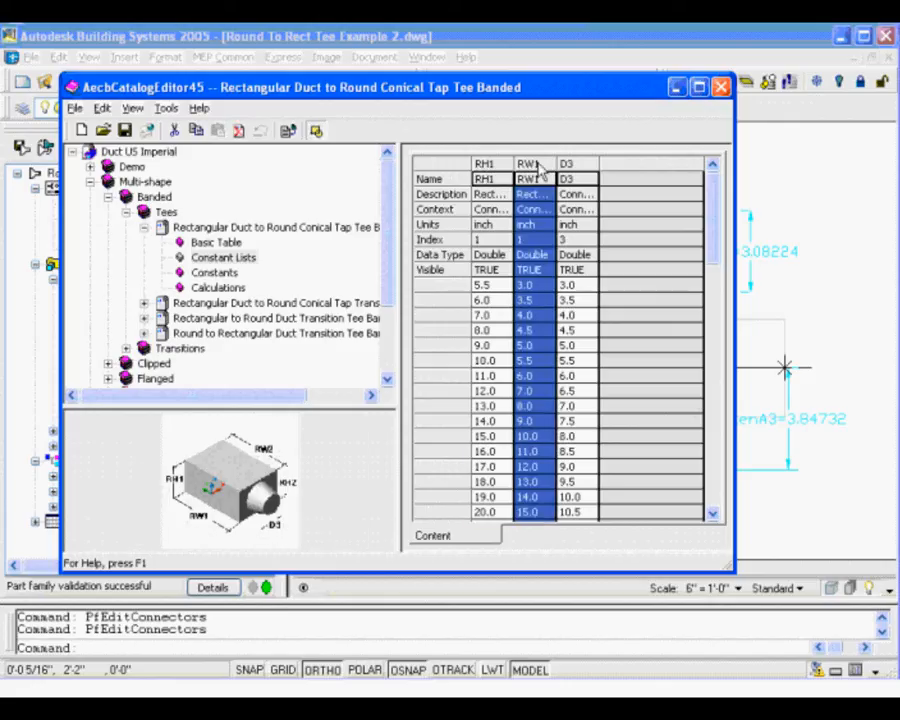
click(577, 166)
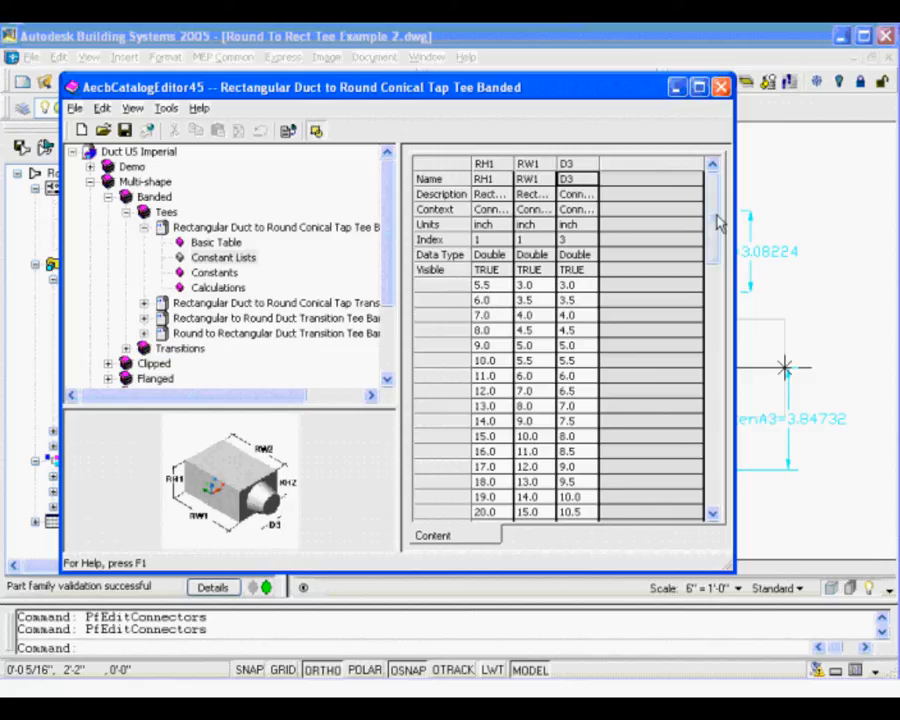
Select the RH1 sizes from 5.5 to 96.0 in the constant list and return to the tee drawing in Autodesk Building Systems.
drag(715, 221, 731, 207)
click(492, 286)
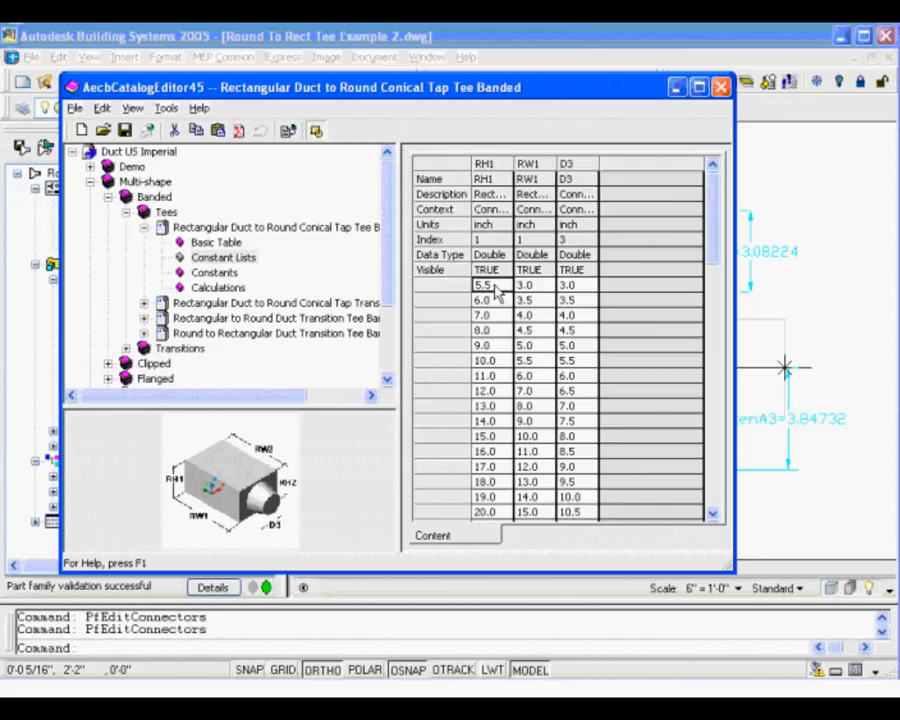
drag(495, 288, 503, 338)
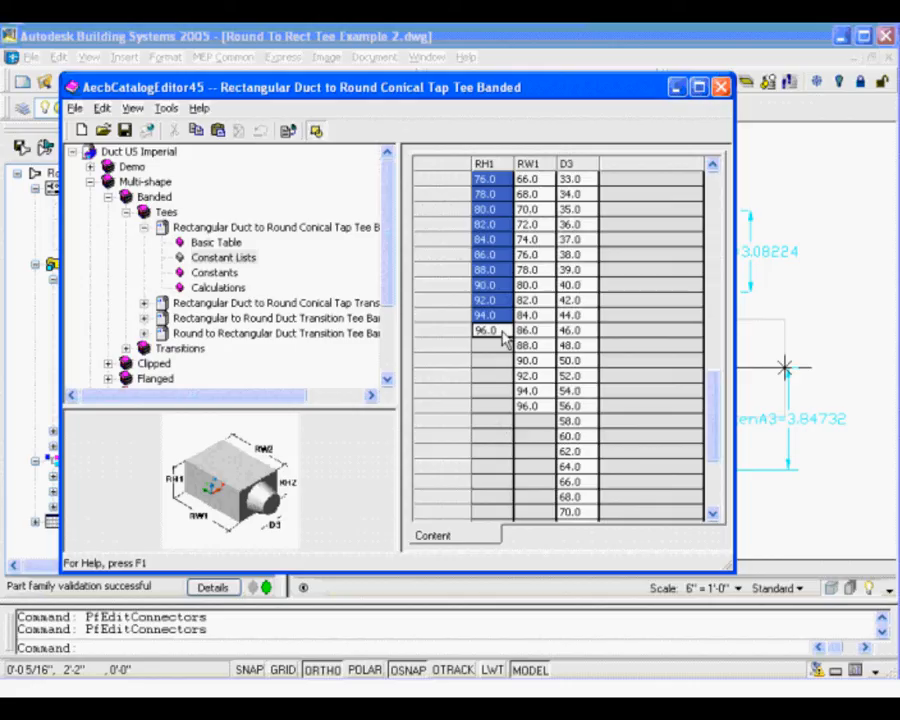
click(824, 273)
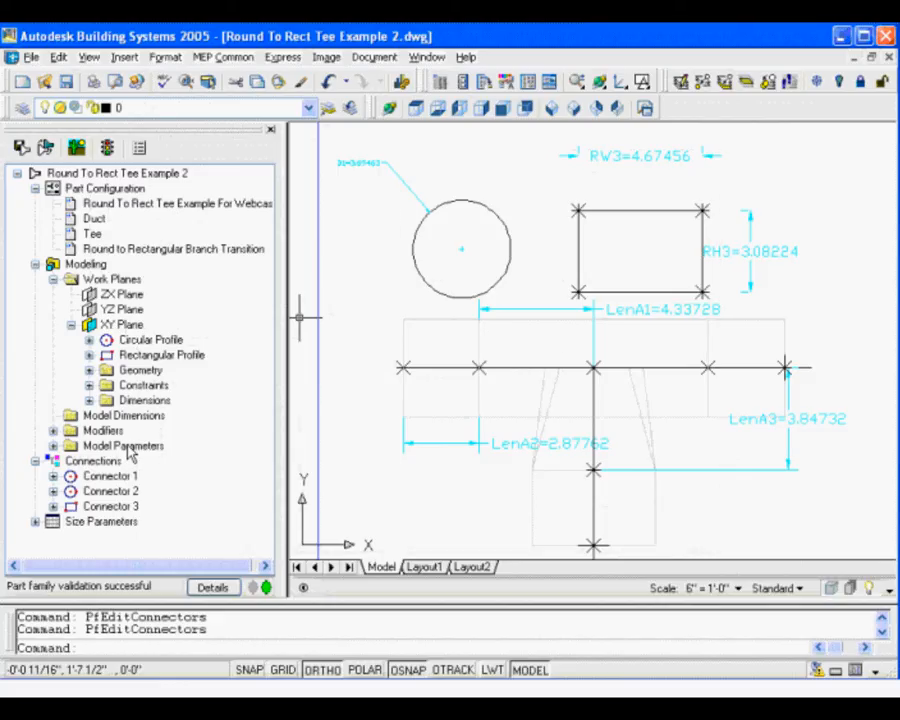
Edit the configuration of the part's size parameters and set the data storage of RH3 to List.
right_click(110, 522)
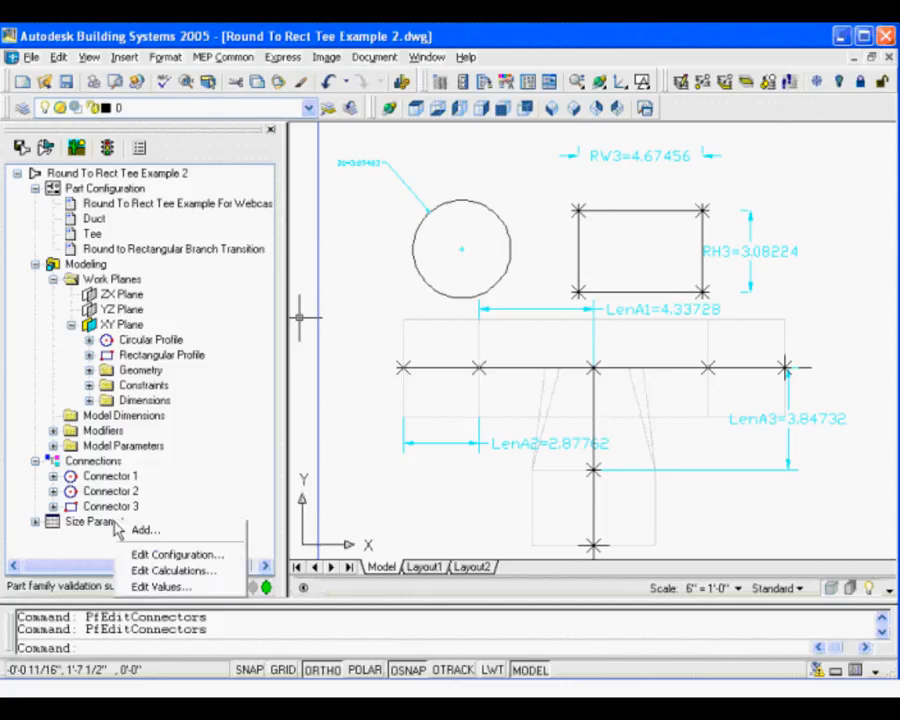
click(177, 556)
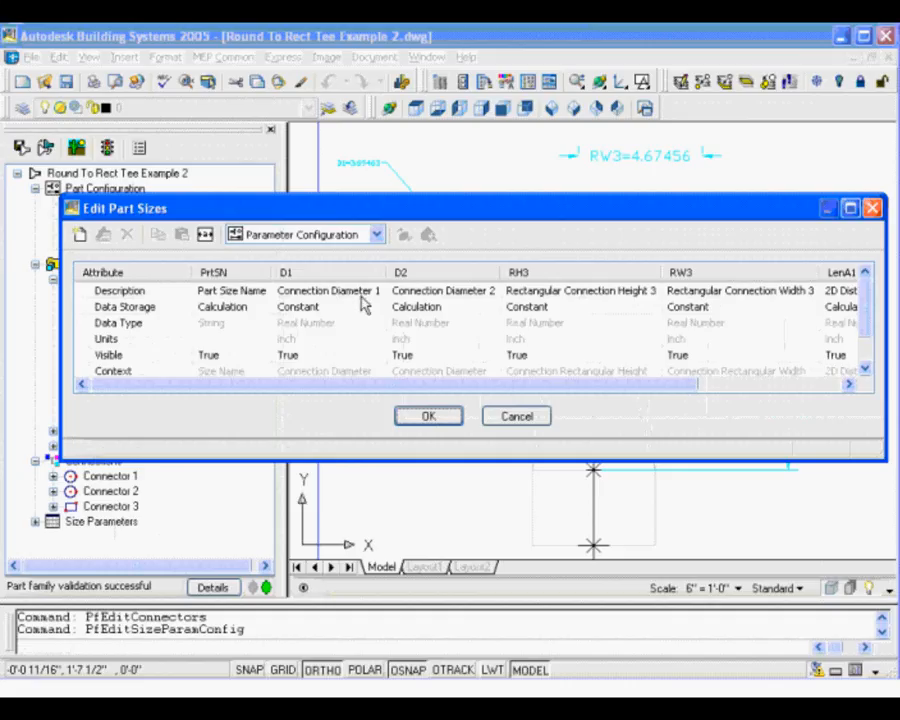
drag(397, 215, 372, 196)
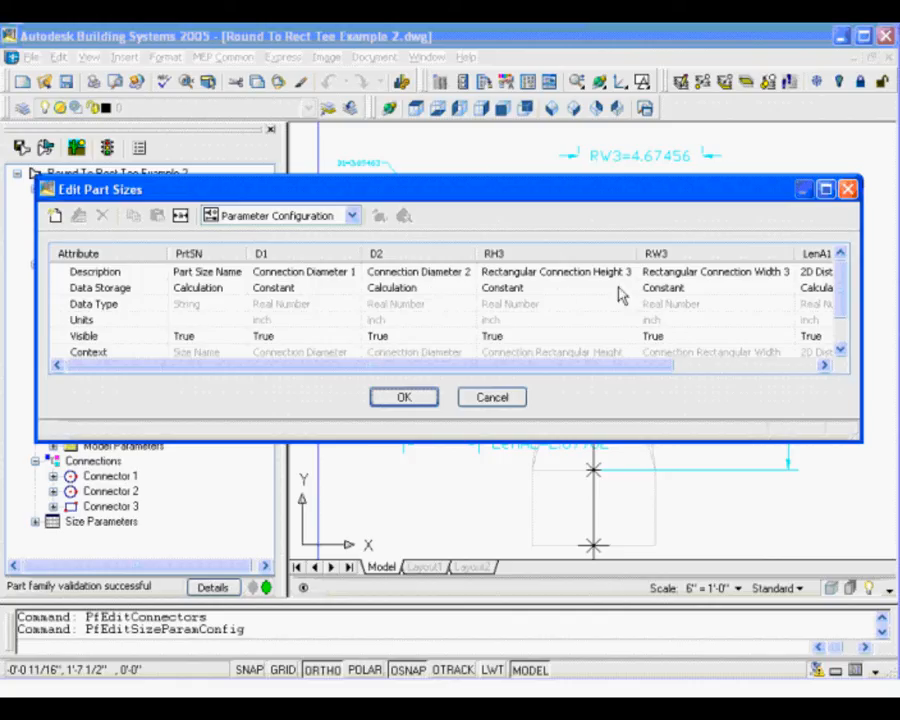
click(568, 289)
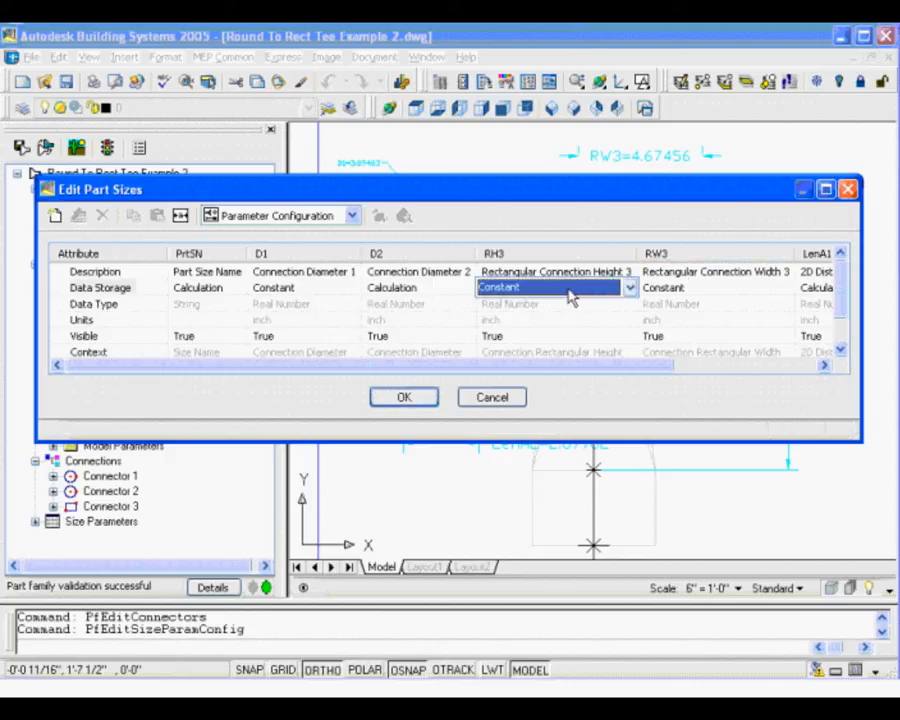
click(630, 288)
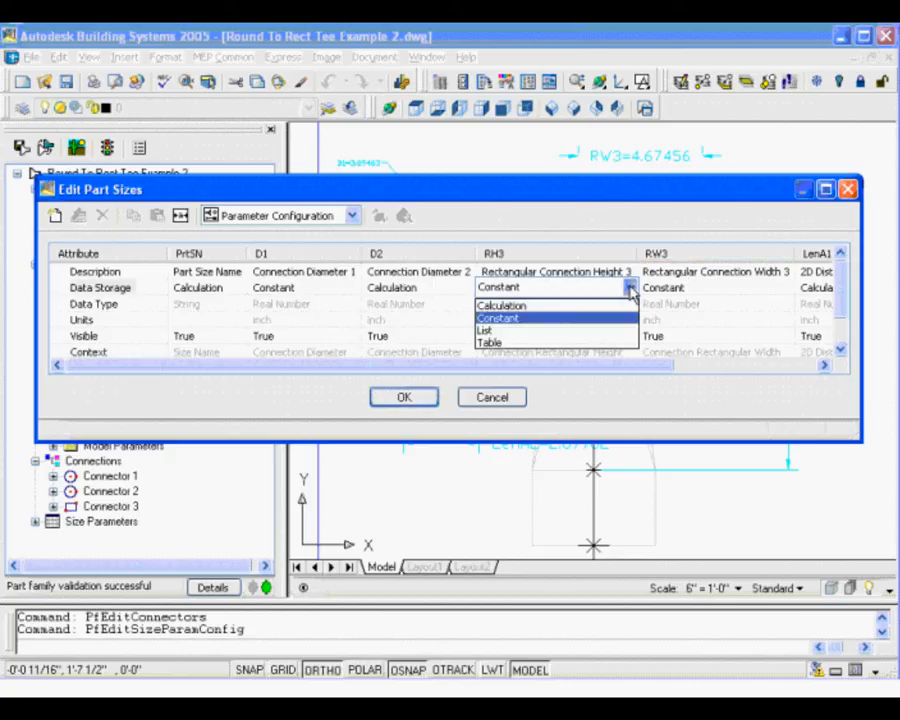
click(574, 332)
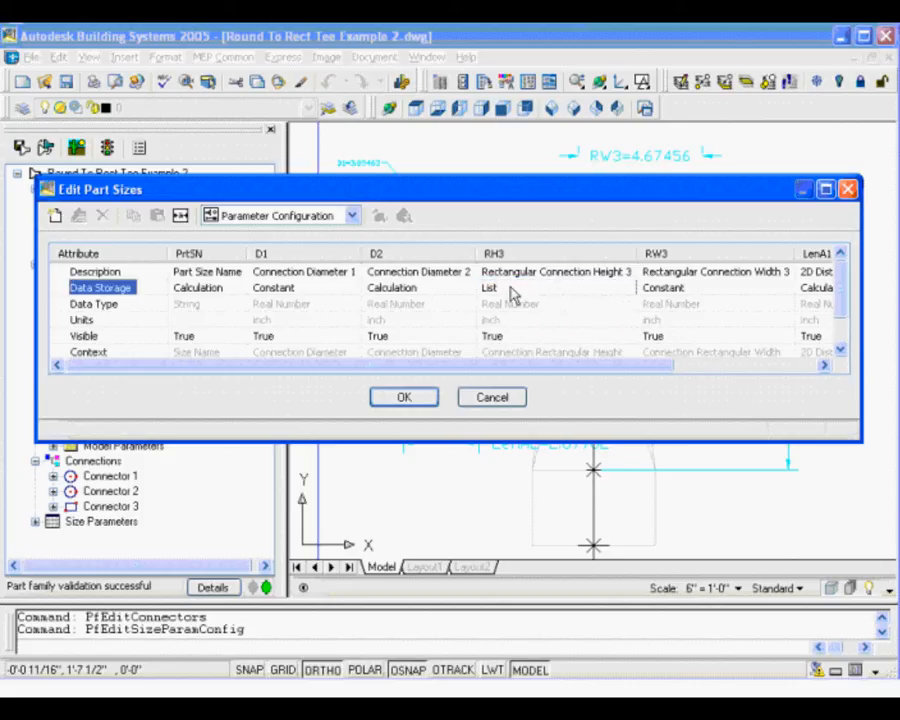
Set the data storage of Rectangular Connection Width 3 (RW3) and Connection Diameter 1 (D1) to List.
click(786, 289)
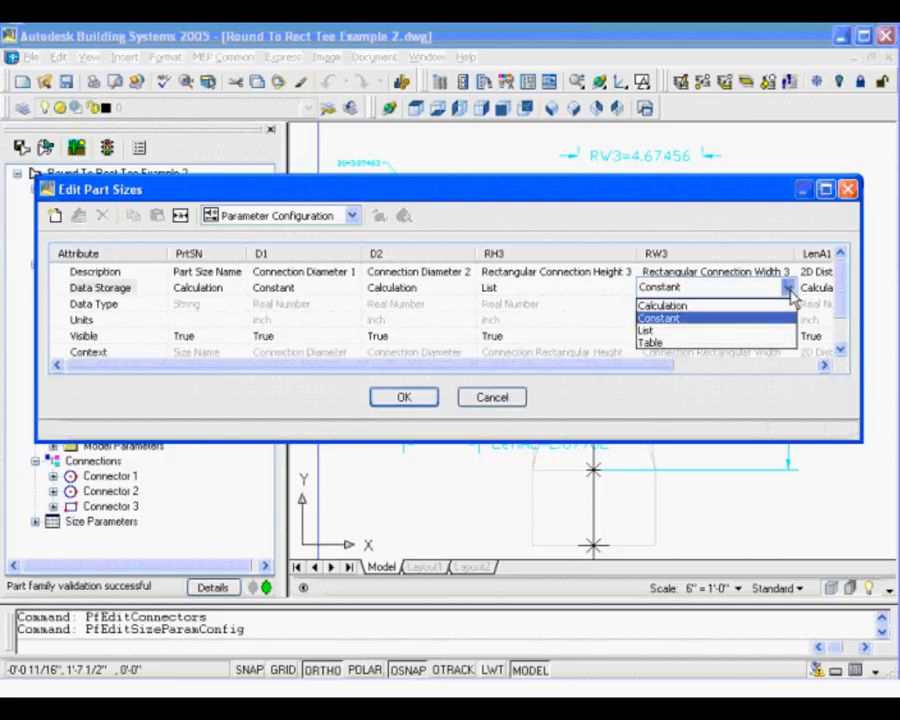
click(740, 331)
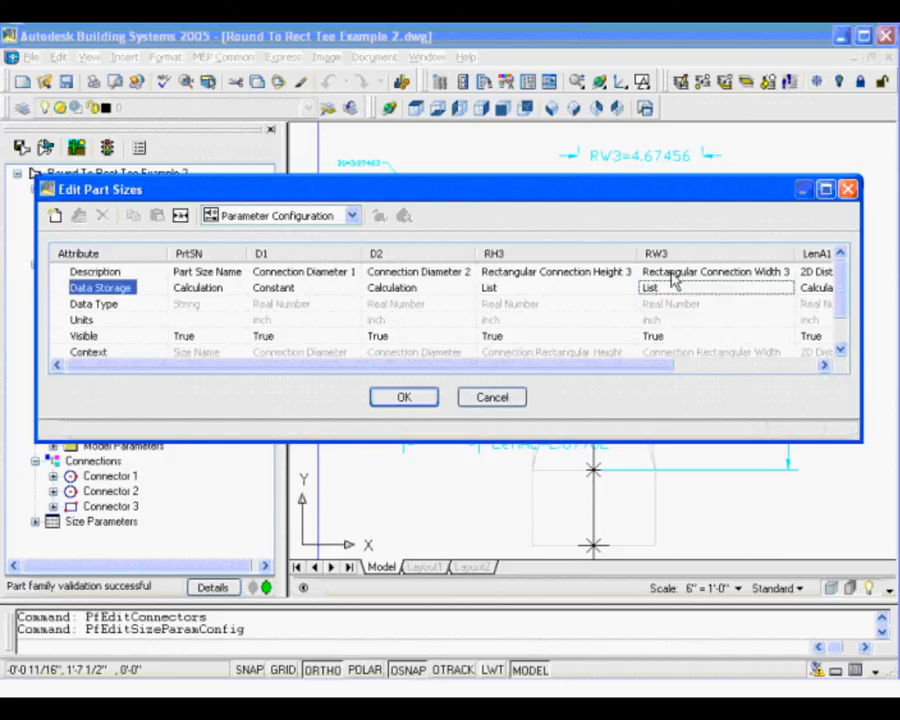
click(348, 289)
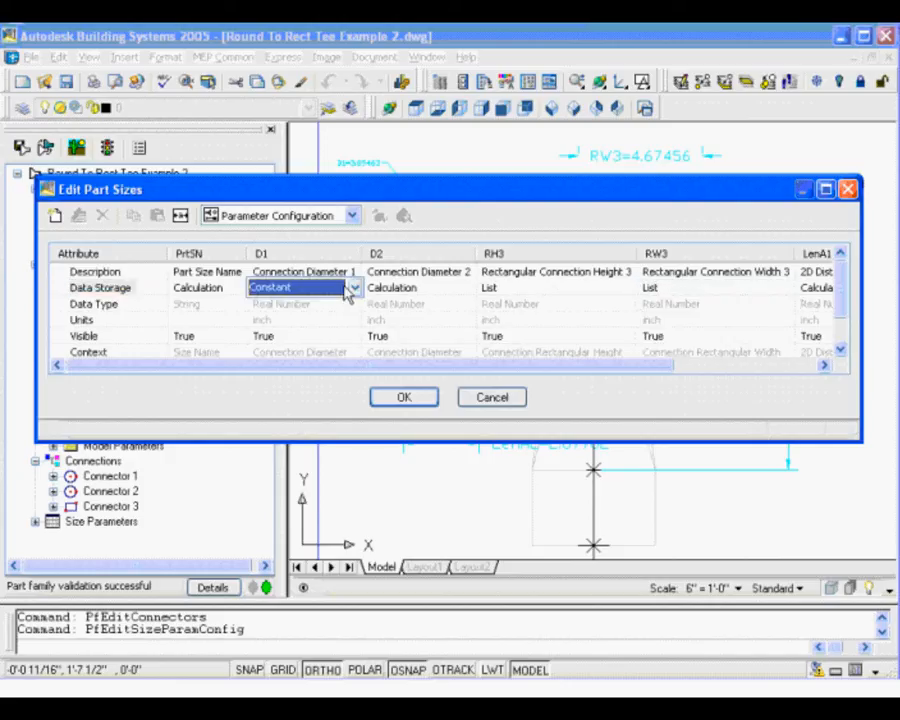
click(355, 289)
click(350, 328)
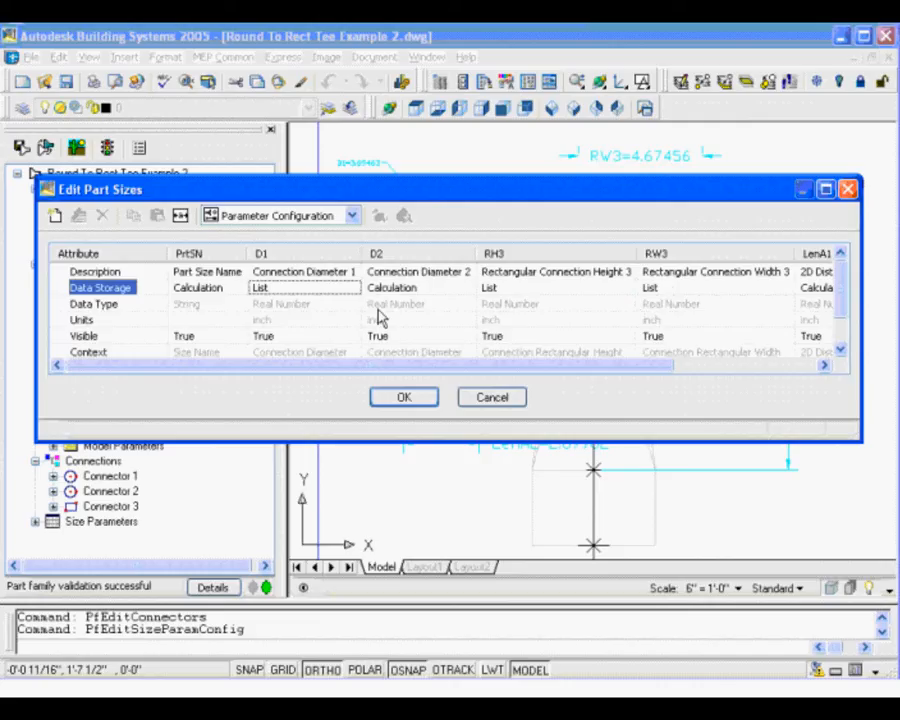
Show the Values view of the part sizes, set RH3 to 3" and review its size list.
click(352, 215)
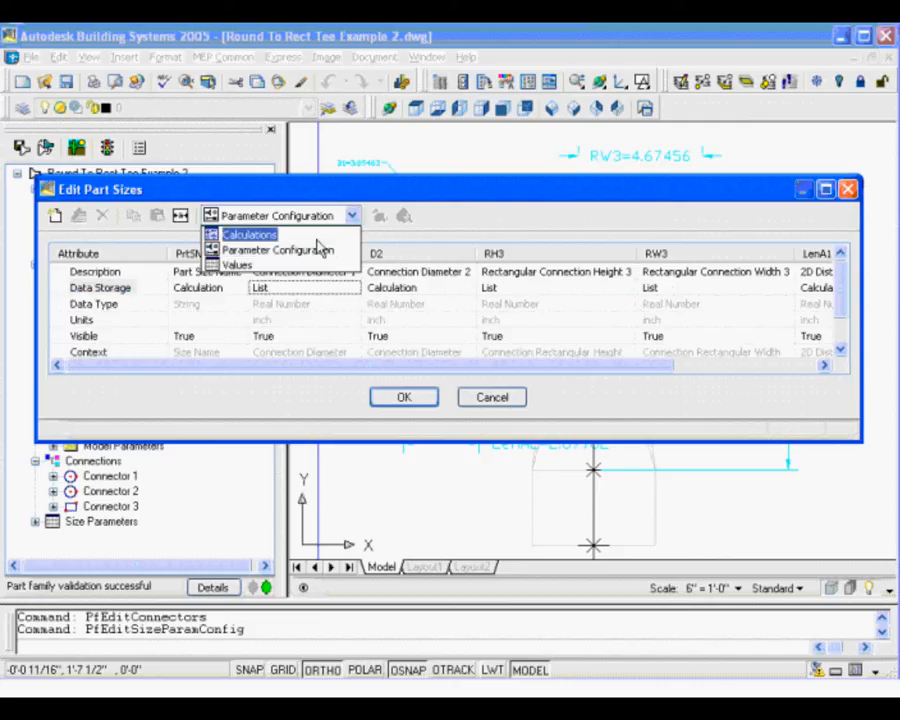
click(241, 266)
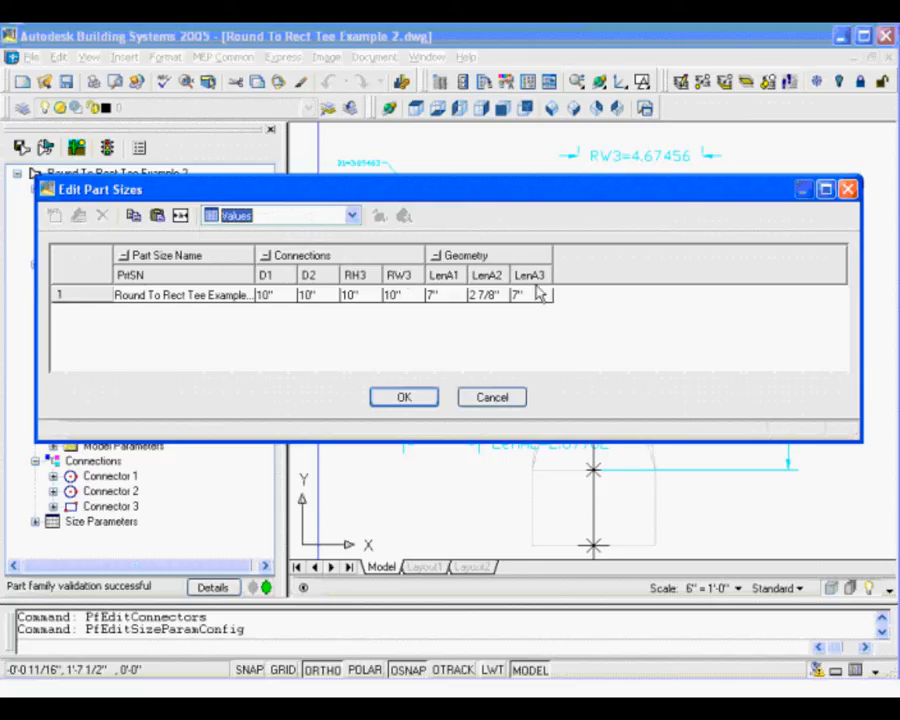
click(372, 300)
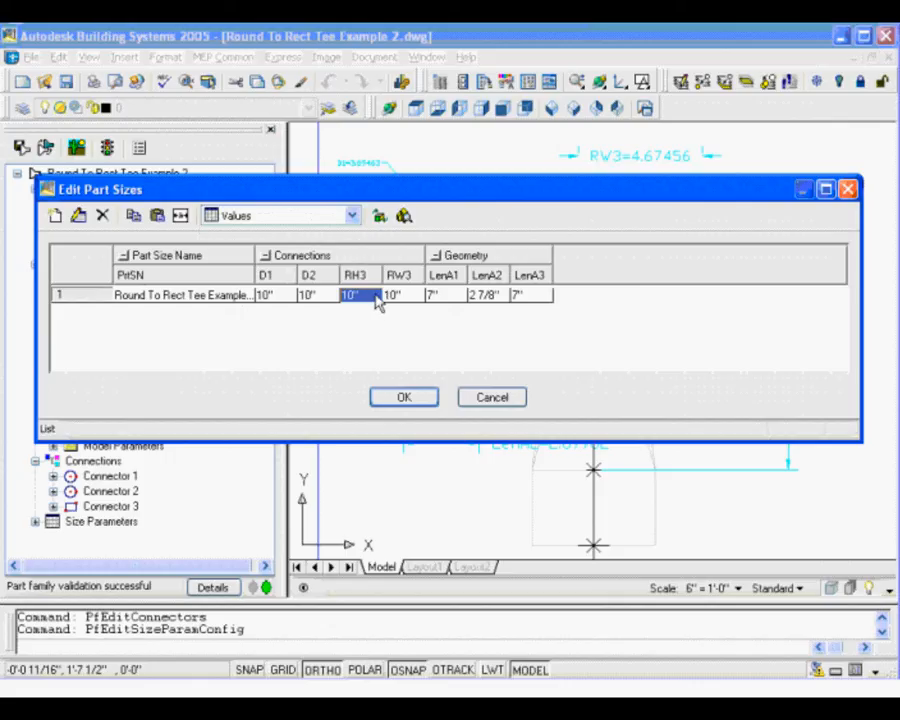
click(376, 300)
click(374, 298)
click(376, 299)
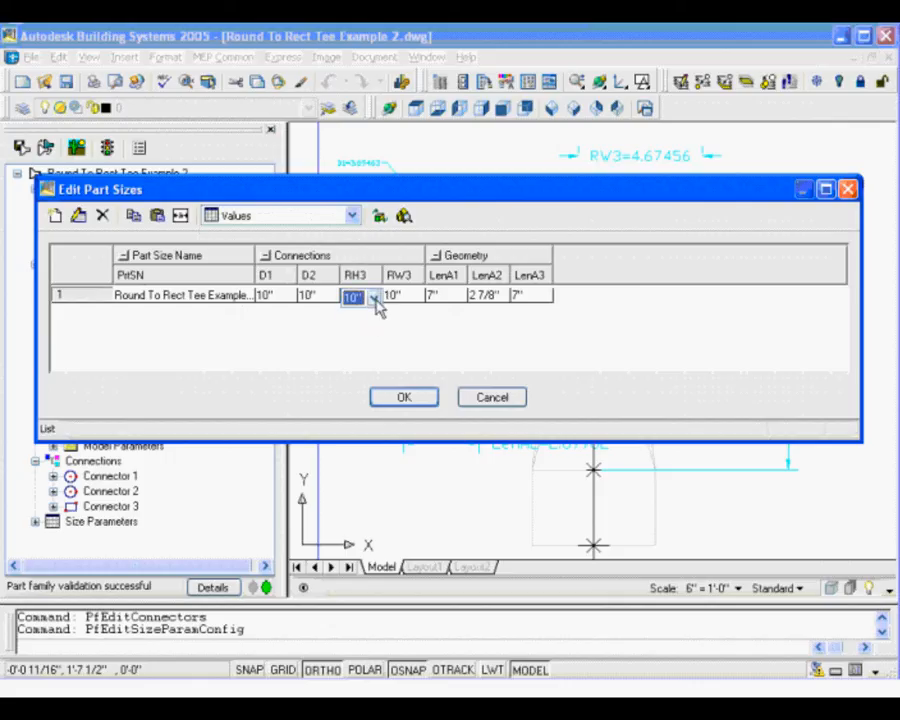
click(376, 299)
click(375, 299)
click(395, 298)
click(374, 297)
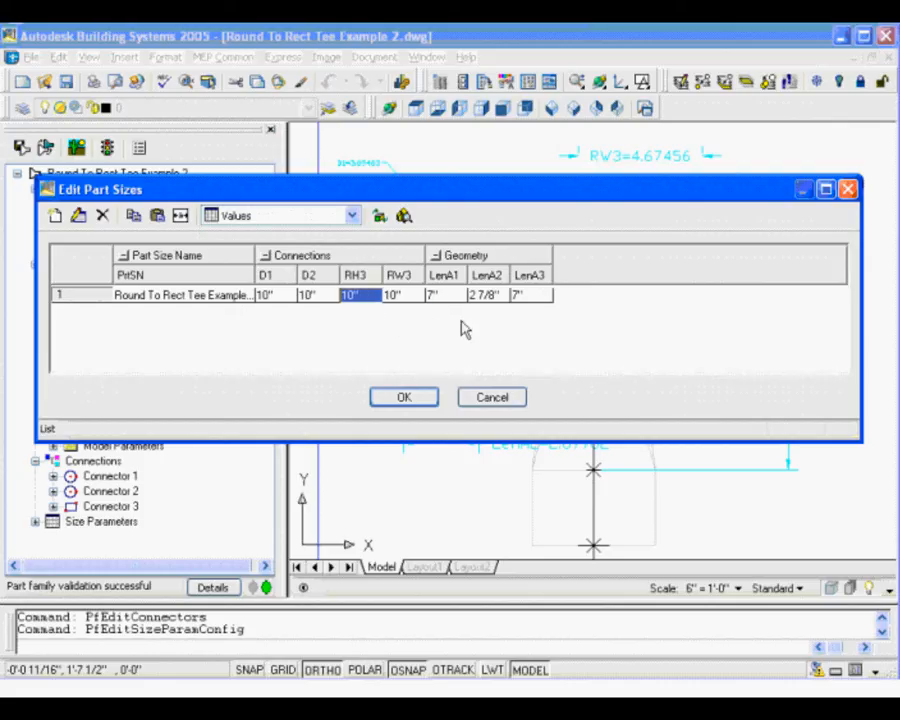
click(374, 298)
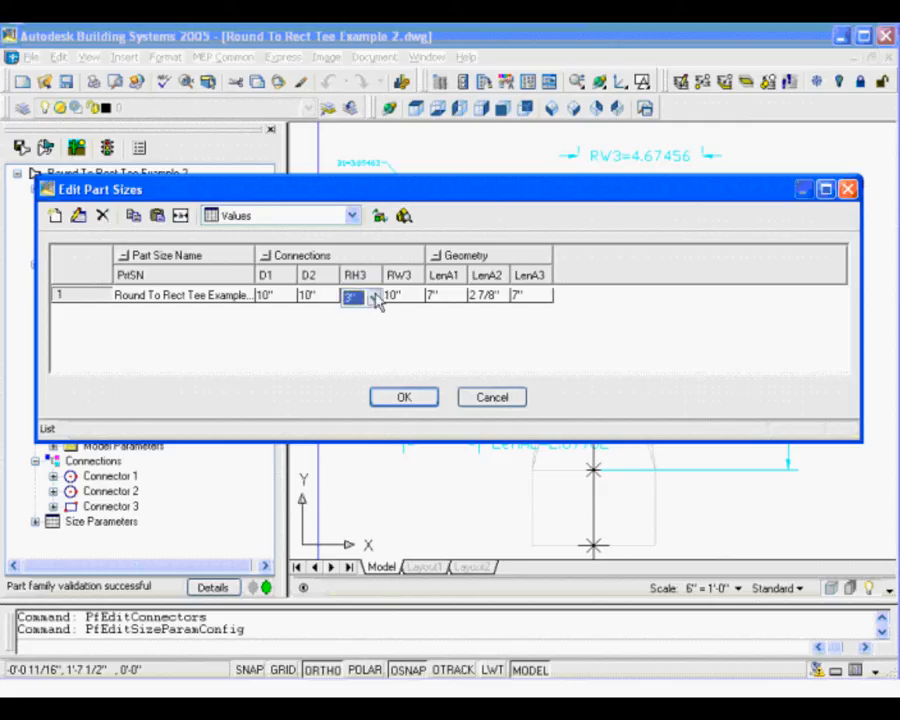
click(373, 298)
drag(375, 341, 430, 320)
click(430, 328)
Switch to the Catalog Editor and select the RW1 sizes from 3.0 to 96.0 in the constant list.
click(504, 679)
drag(712, 420, 714, 215)
click(538, 288)
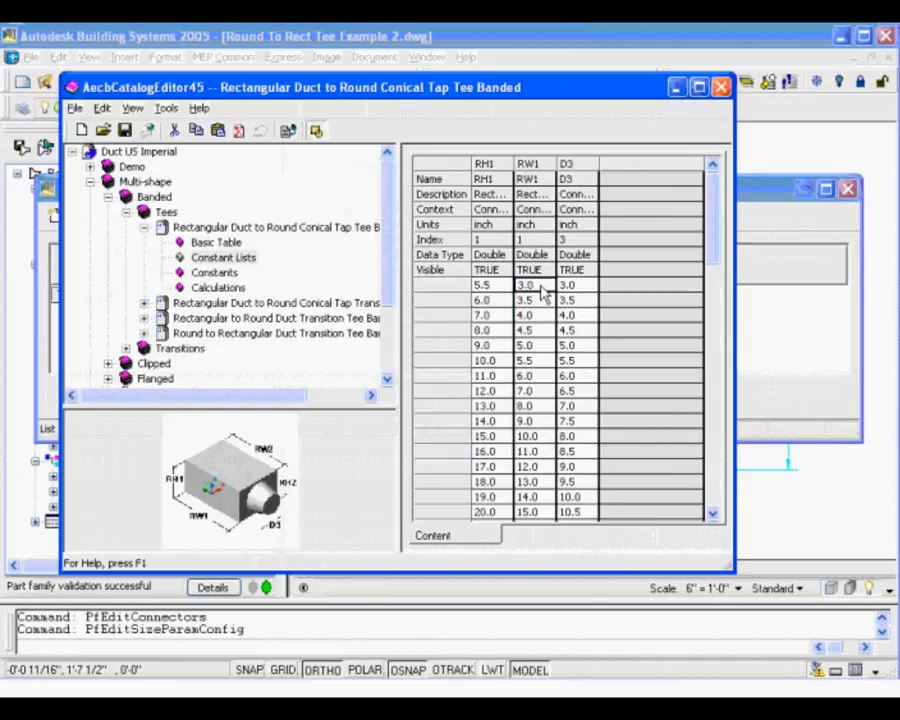
drag(541, 292, 563, 315)
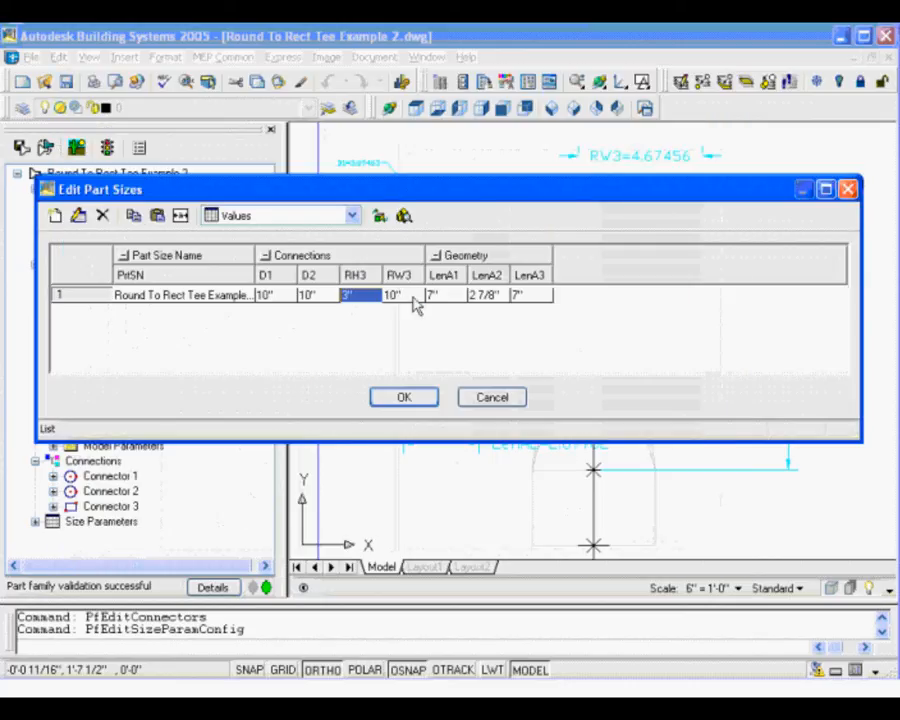
Return to Edit Part Sizes, set RW3 to 3" and review the sizes offered in its list.
click(414, 302)
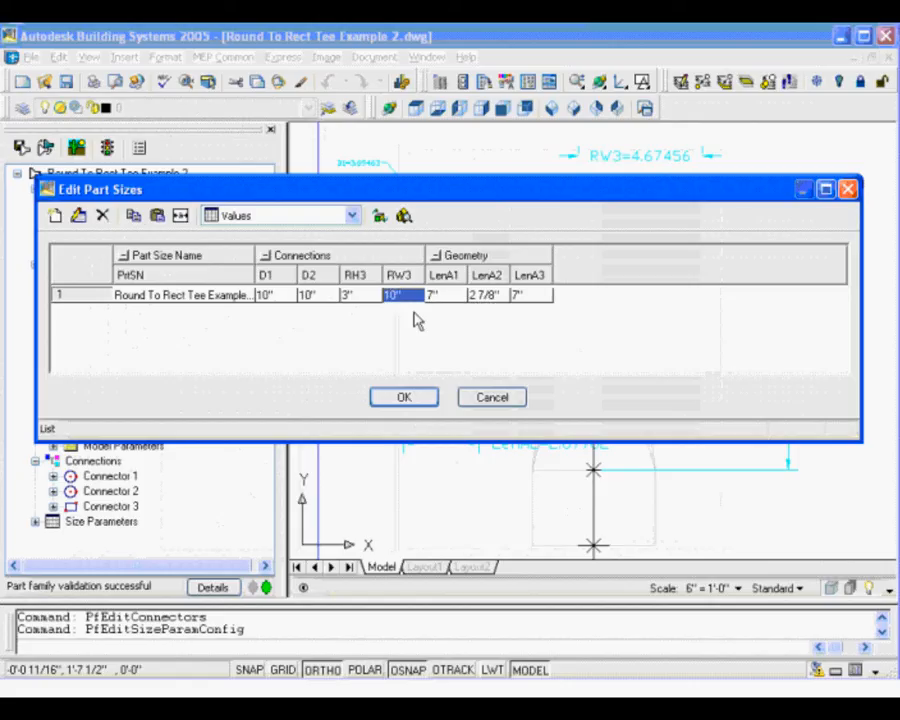
text(3)
key(Return)
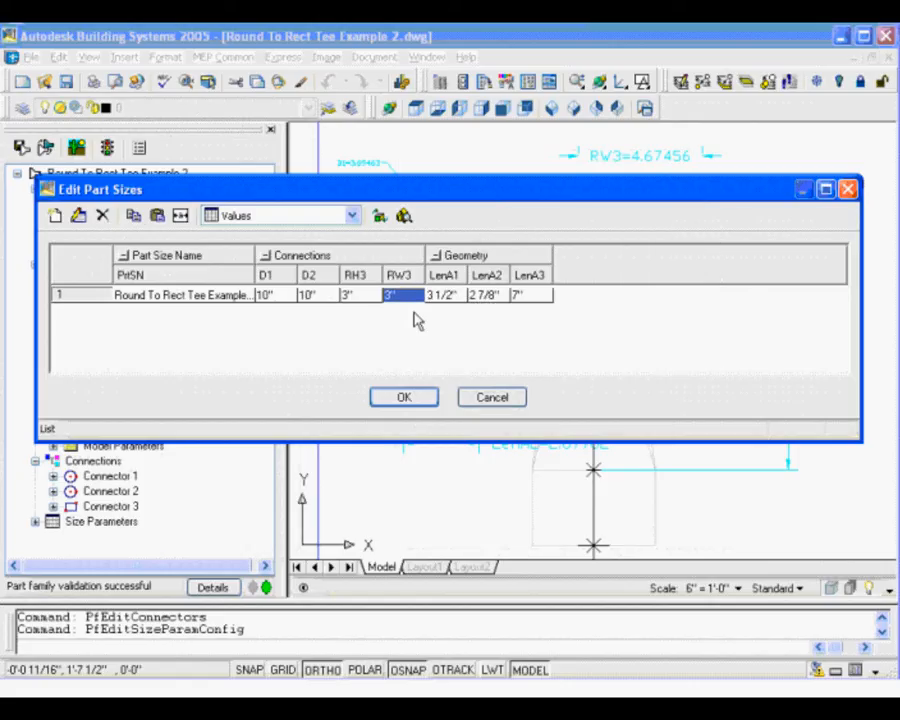
click(417, 297)
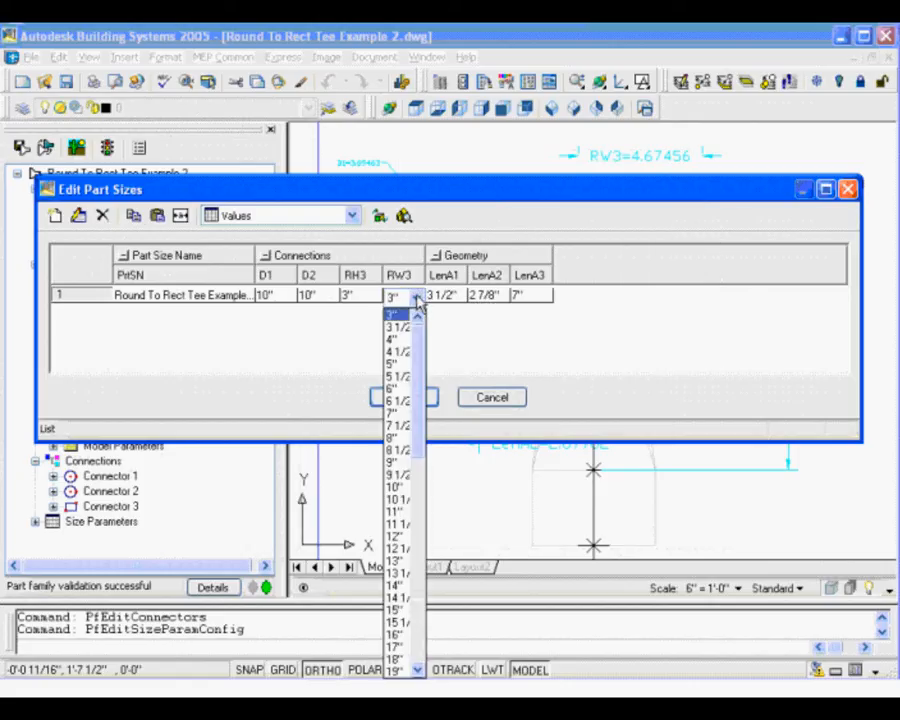
mouse_move(417, 325)
mouse_down()
mouse_move(418, 538)
mouse_move(417, 300)
mouse_move(431, 310)
mouse_up()
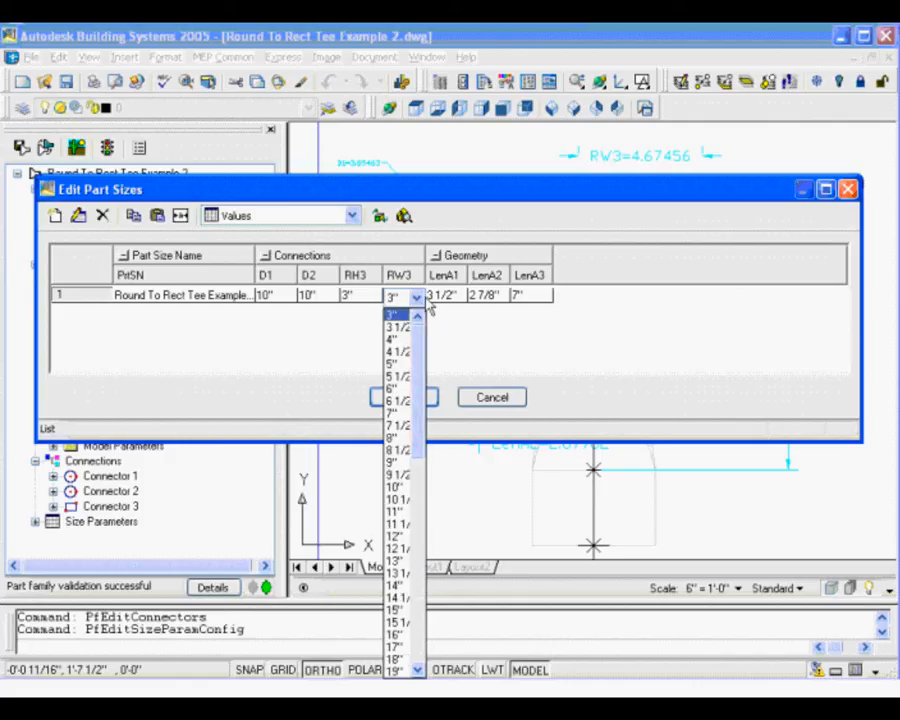
click(474, 327)
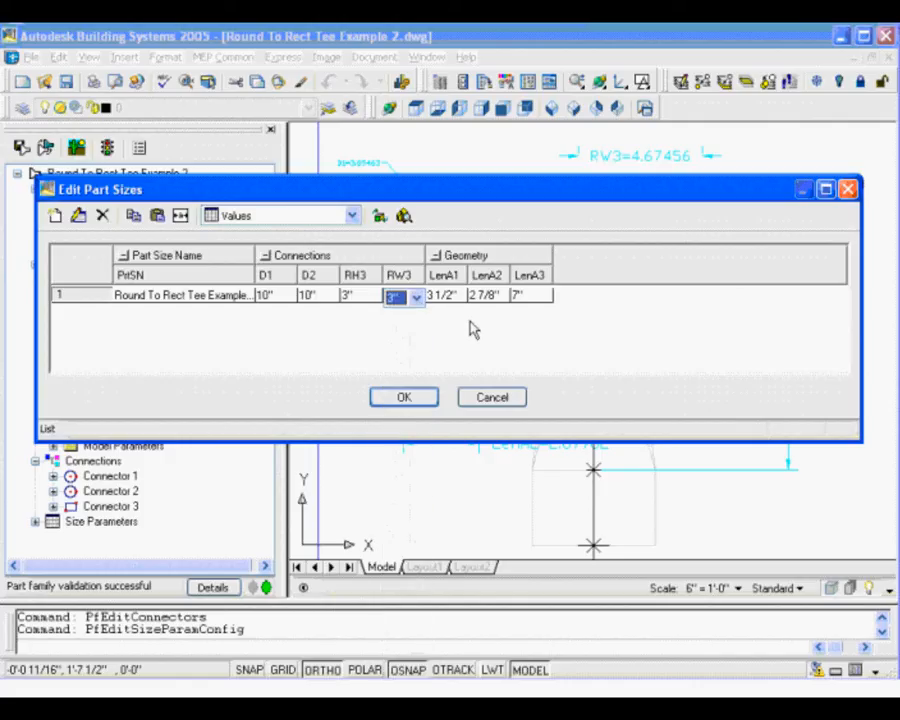
click(377, 299)
key(Tab)
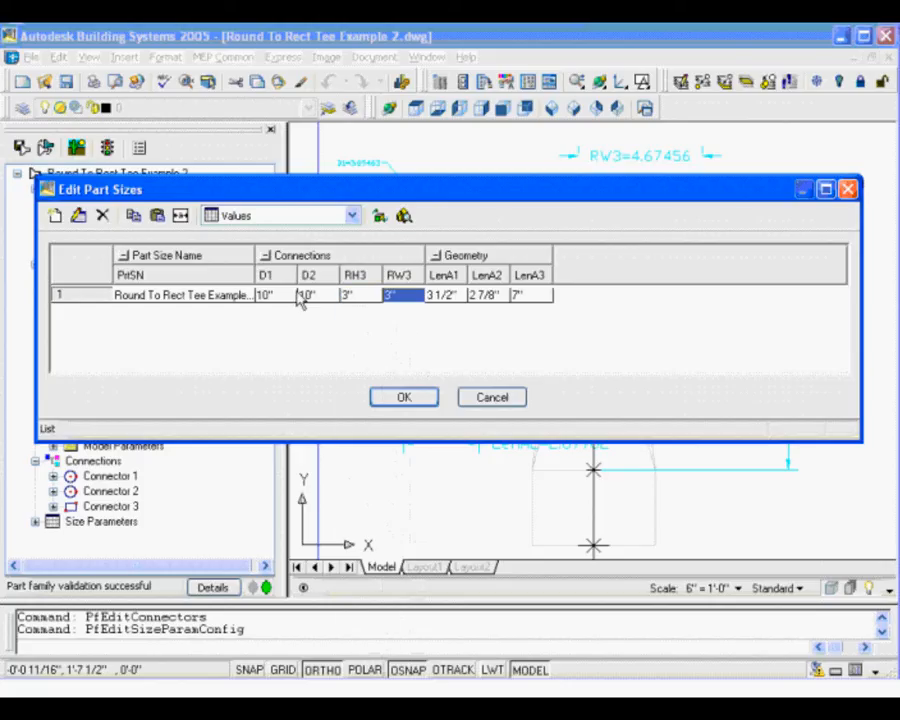
Switch to the Catalog Editor, select the D3 sizes from 3.0 to 90.0 in the constant list, and return to Edit Part Sizes.
click(521, 684)
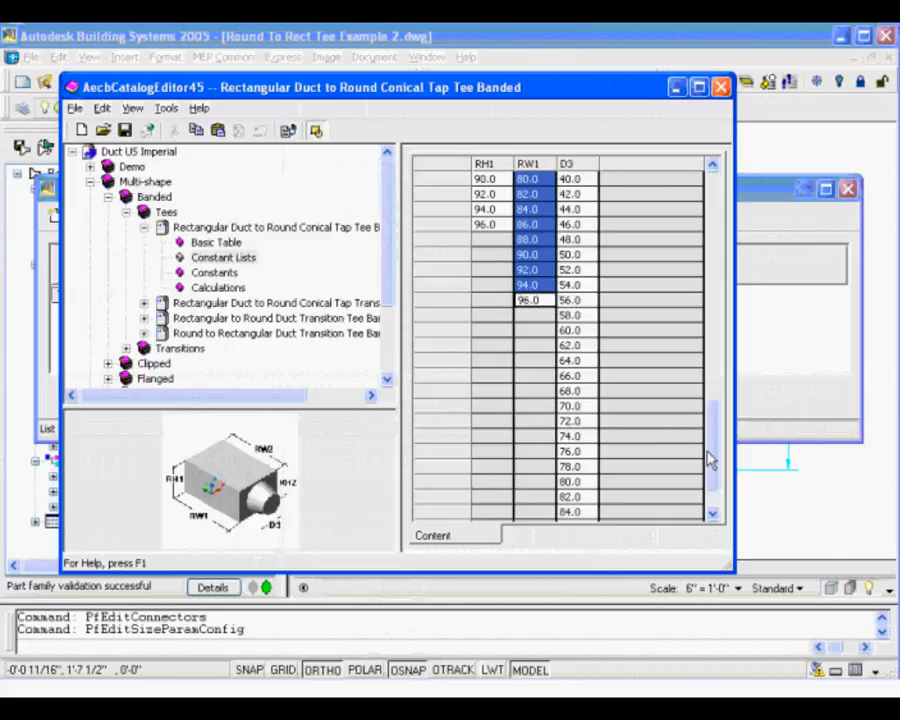
drag(716, 457, 711, 185)
click(580, 287)
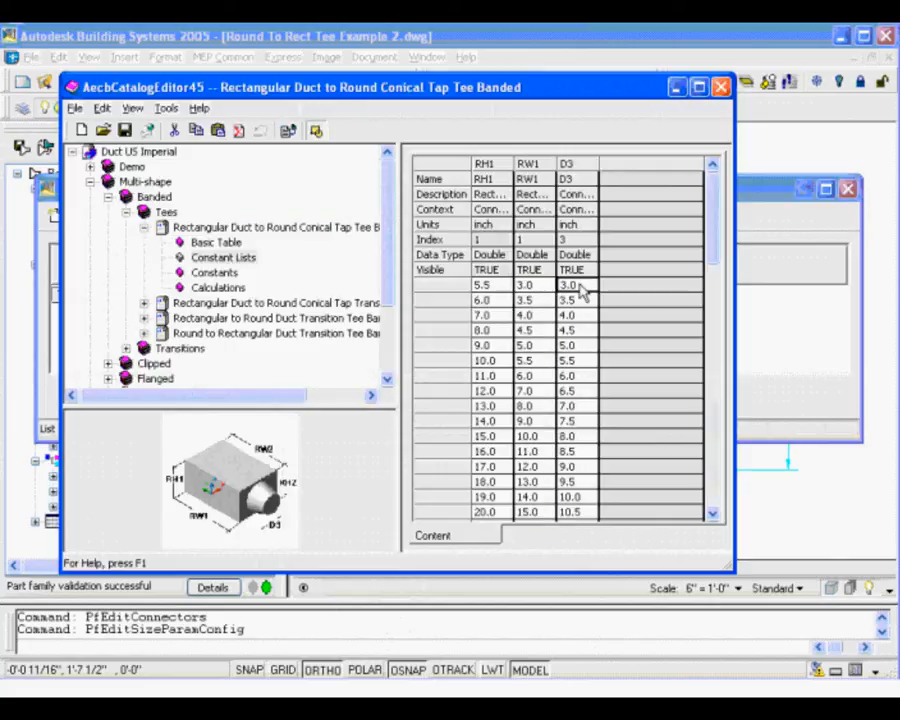
drag(580, 287, 583, 502)
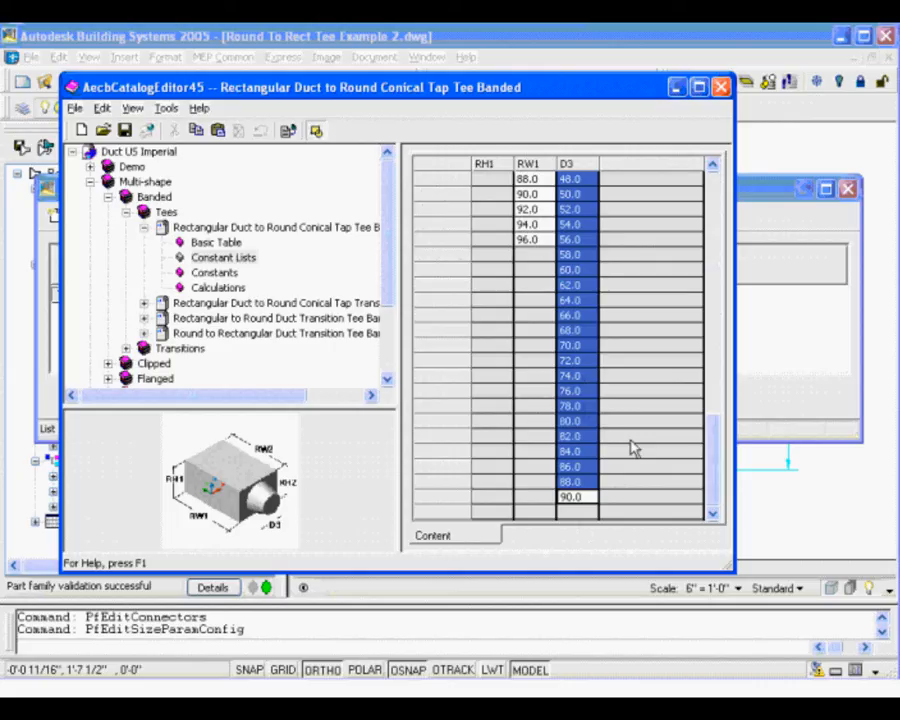
click(588, 500)
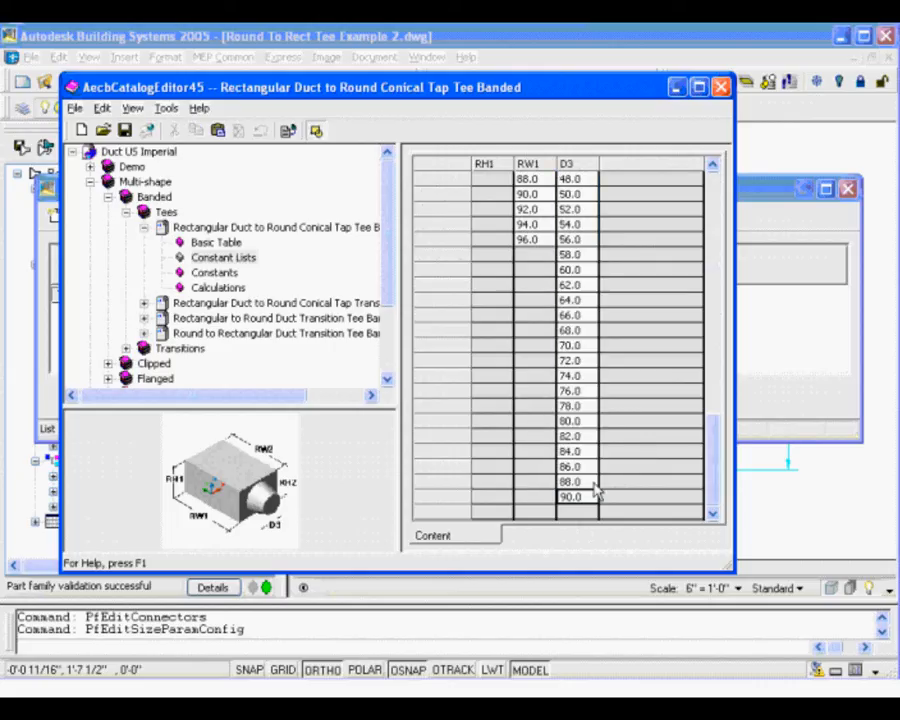
drag(713, 468, 711, 222)
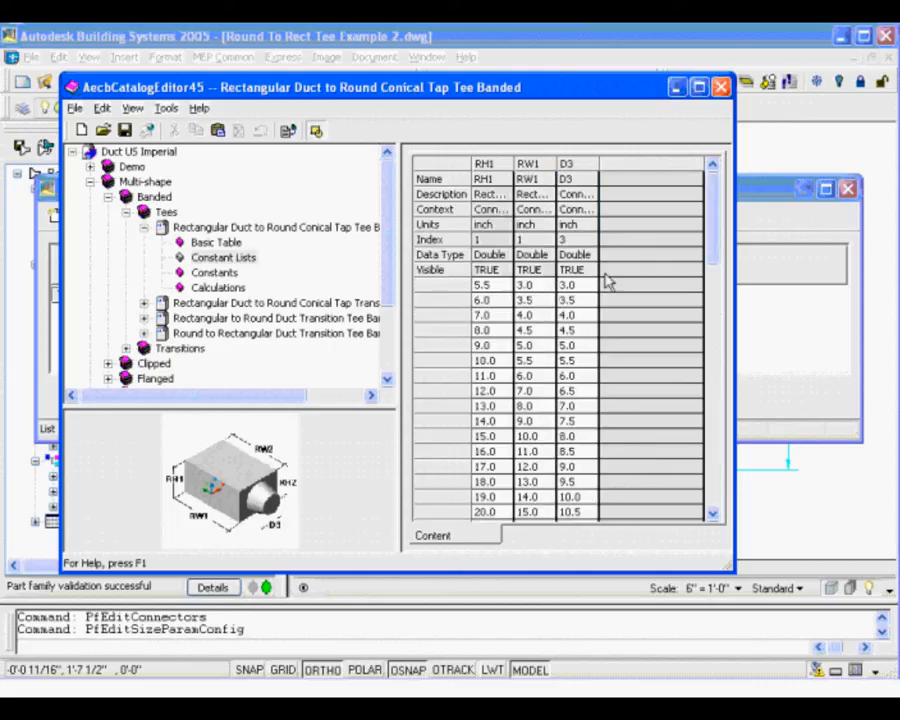
drag(591, 286, 591, 503)
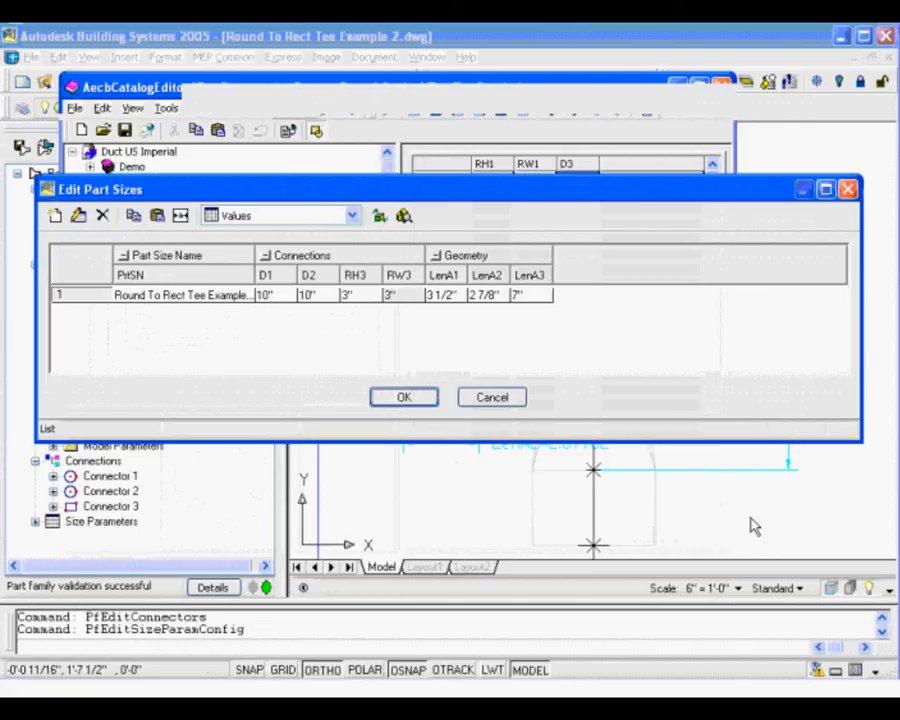
Set D1 to 3" and check its list of available sizes and the calculation behind D2.
click(287, 300)
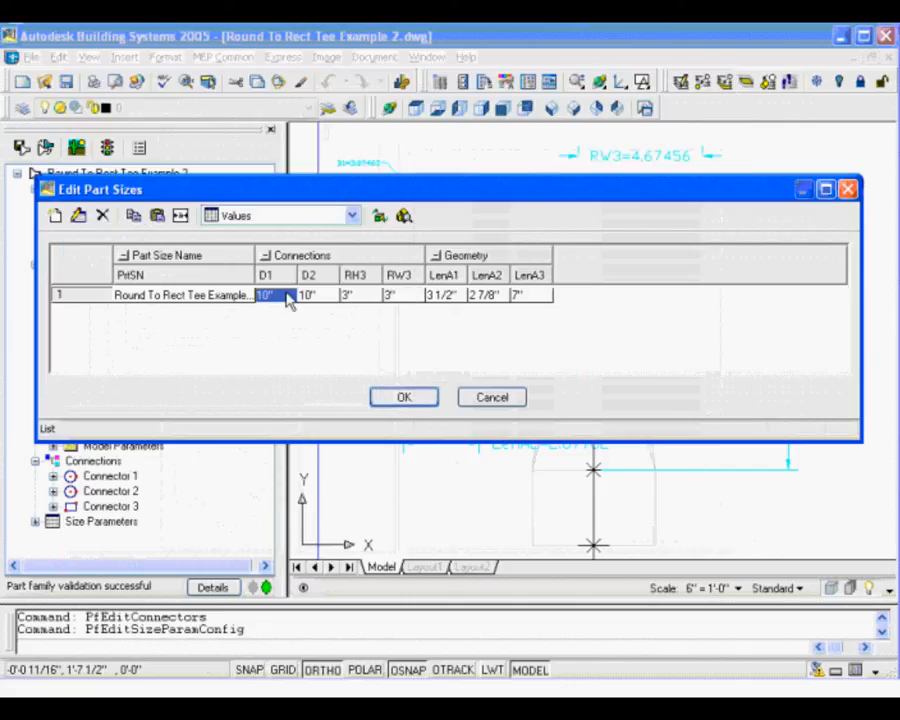
click(287, 298)
text(3)
key(Return)
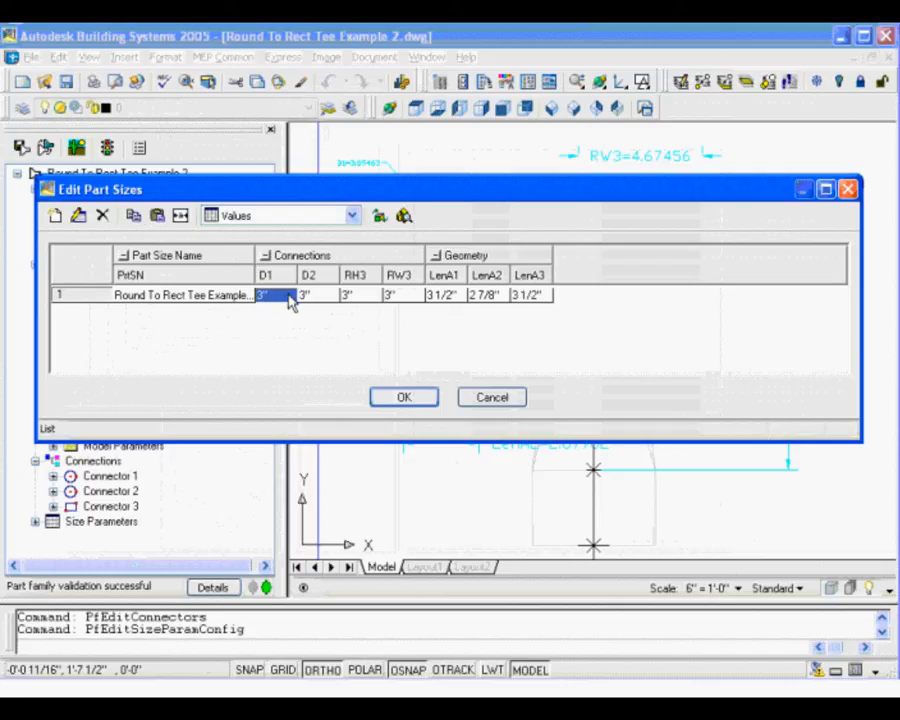
click(289, 300)
drag(290, 325, 311, 362)
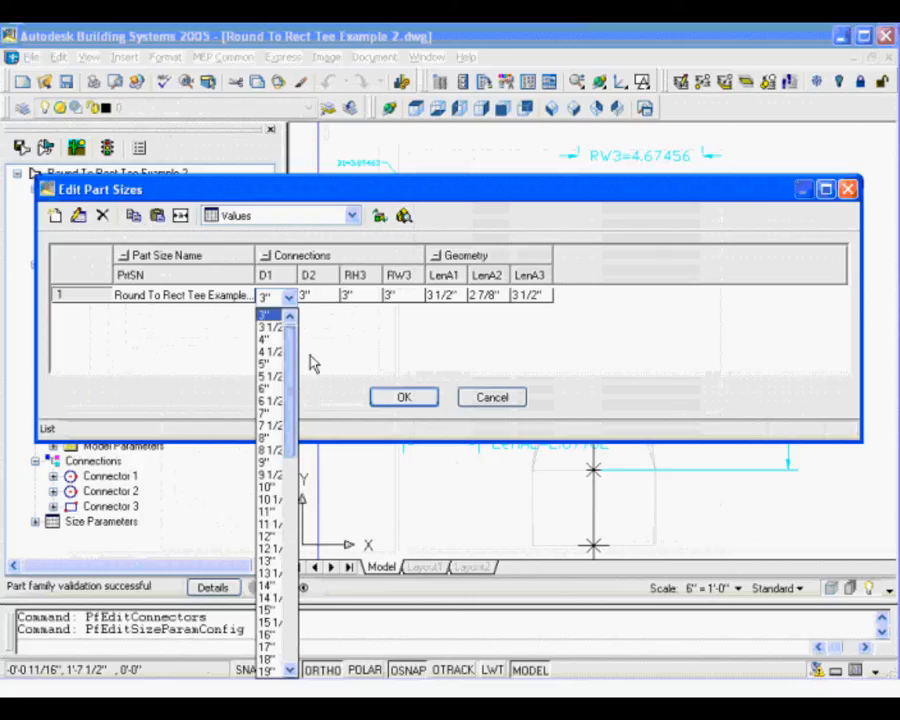
click(331, 294)
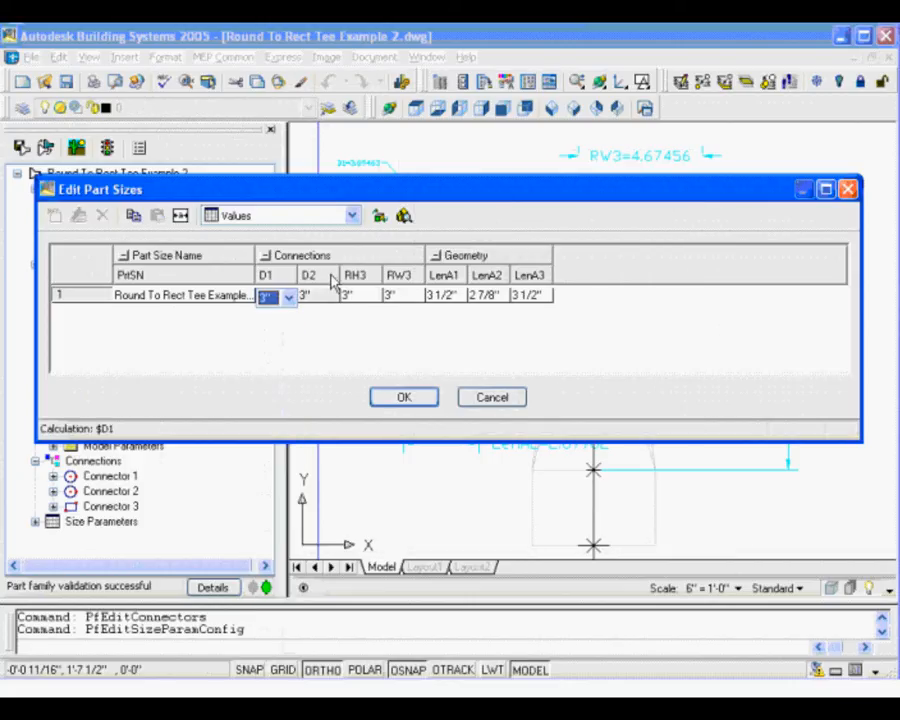
click(328, 292)
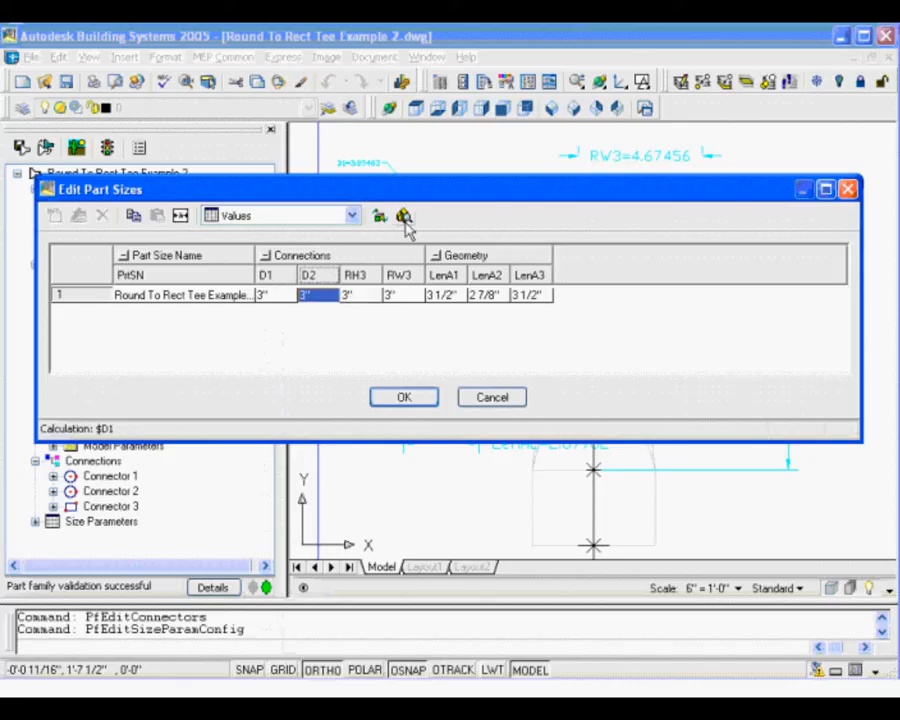
Try to edit the calculated D2 value in the part size table, and accept the part sizes.
drag(415, 192, 410, 514)
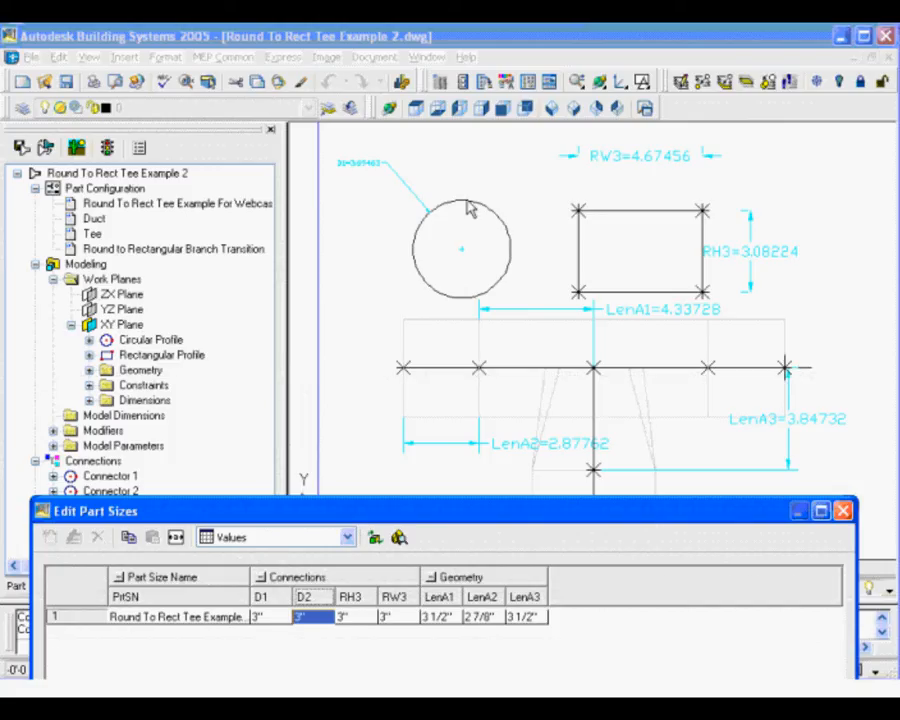
drag(446, 516, 476, 231)
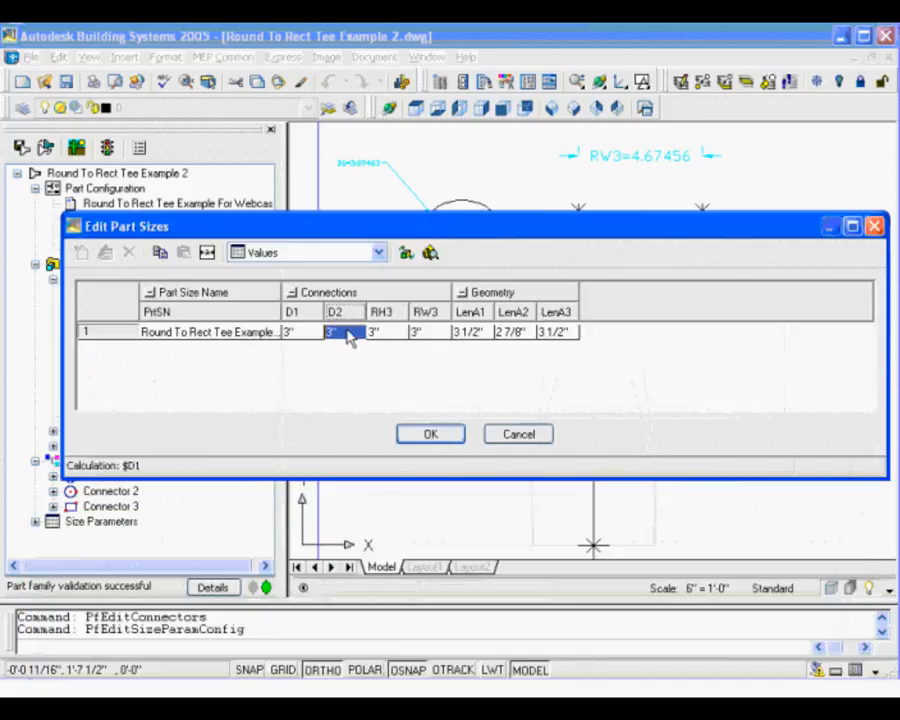
double_click(363, 336)
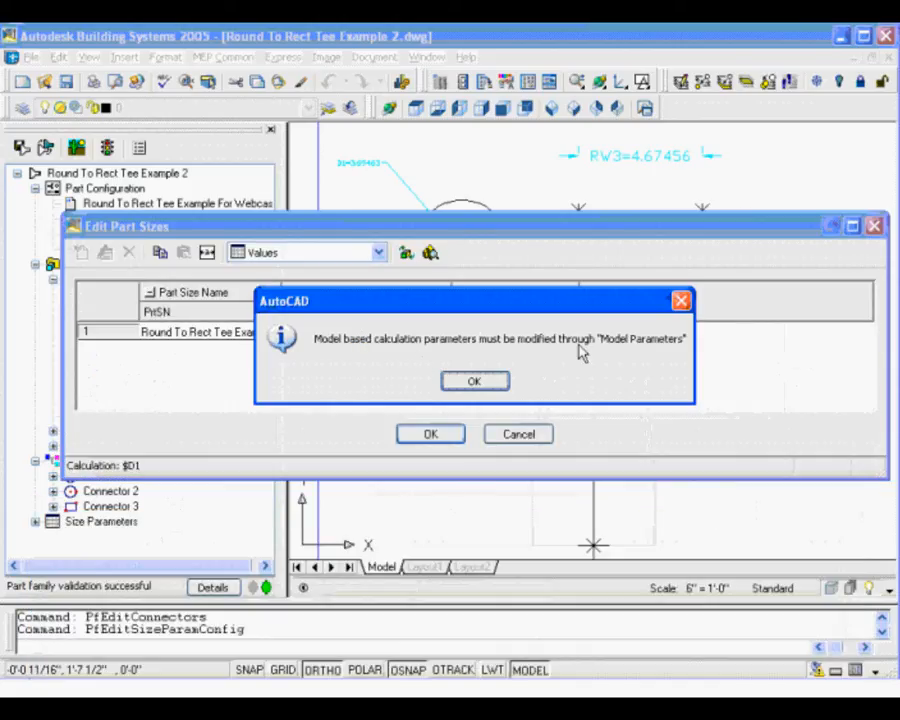
click(681, 301)
click(317, 341)
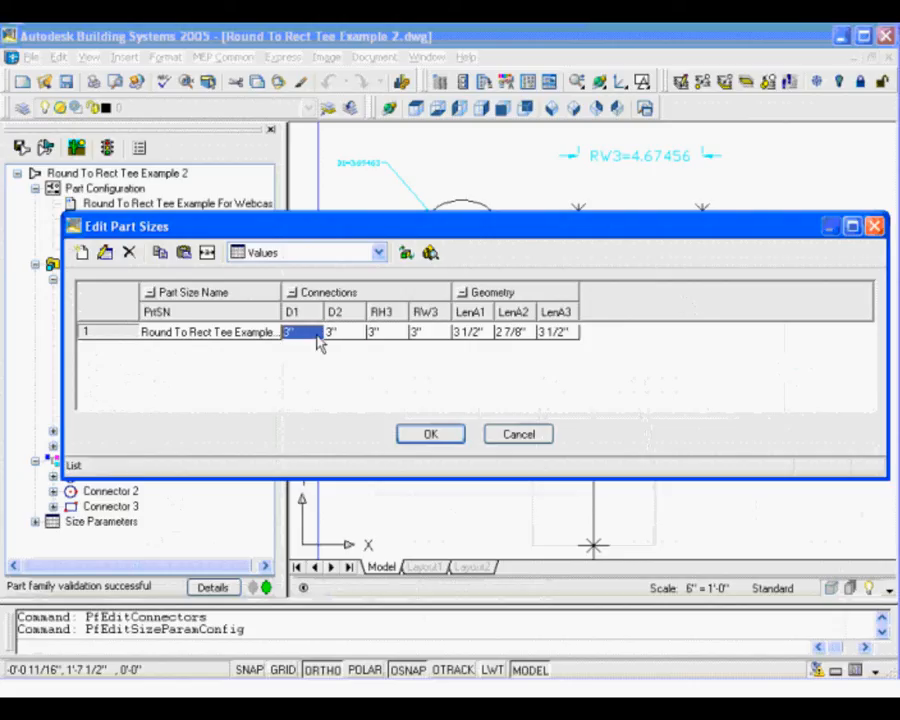
click(317, 341)
click(352, 338)
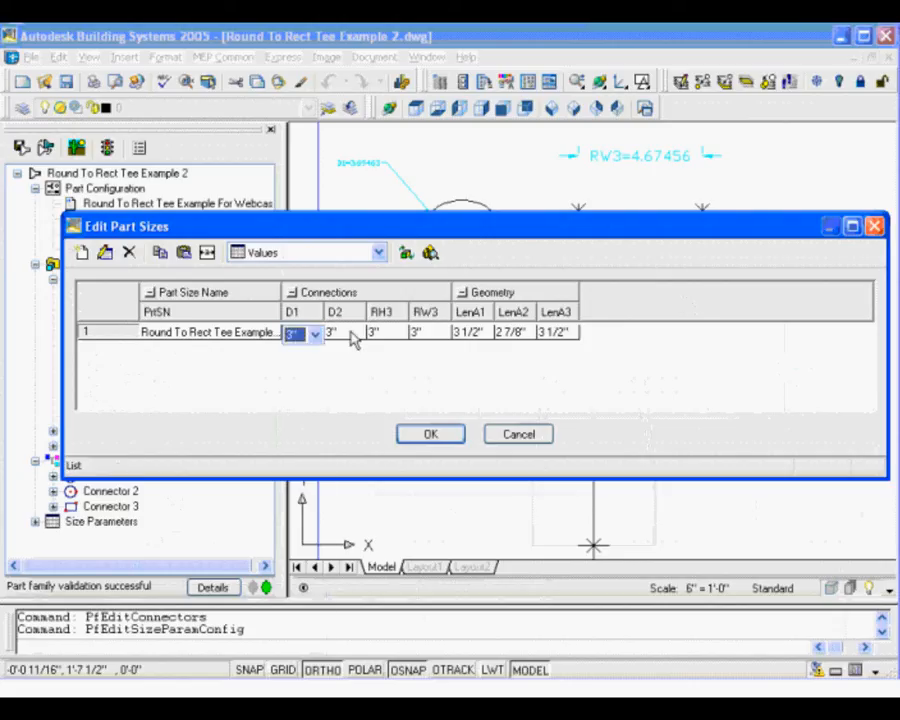
click(365, 341)
click(364, 341)
click(462, 380)
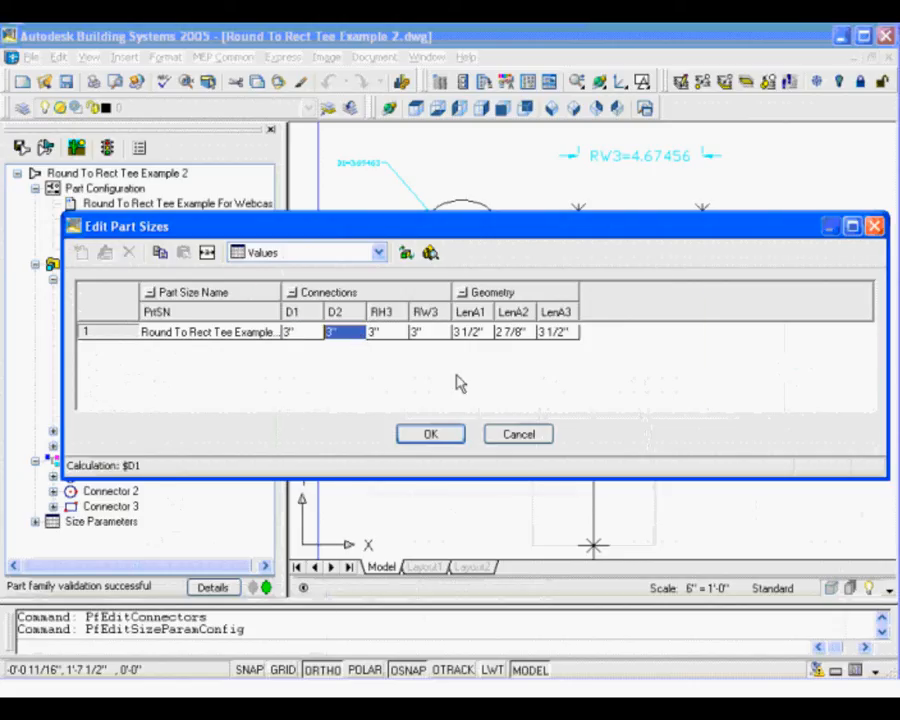
click(358, 339)
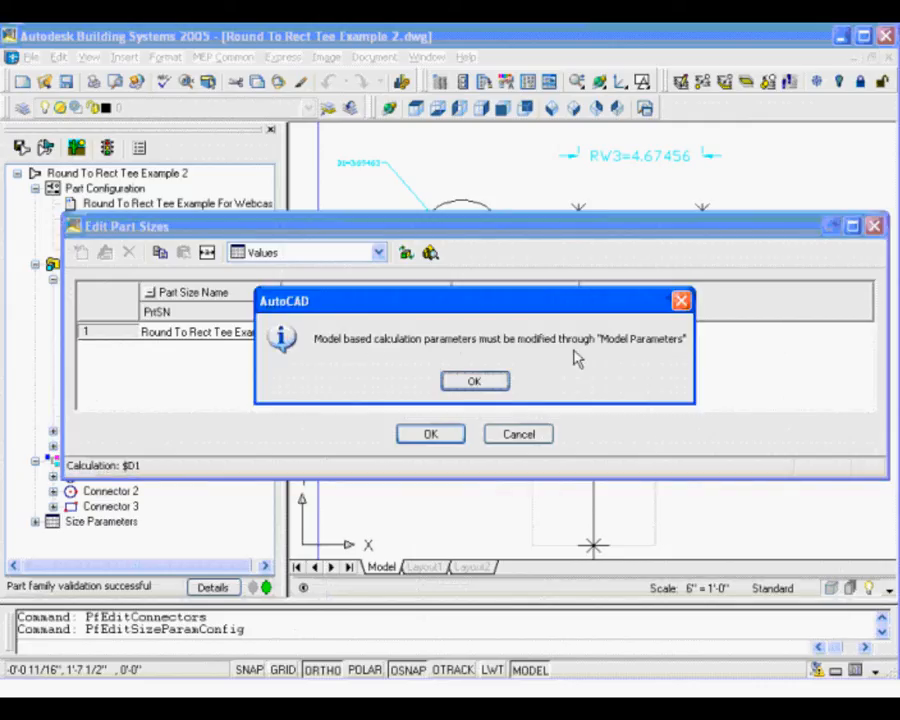
click(480, 381)
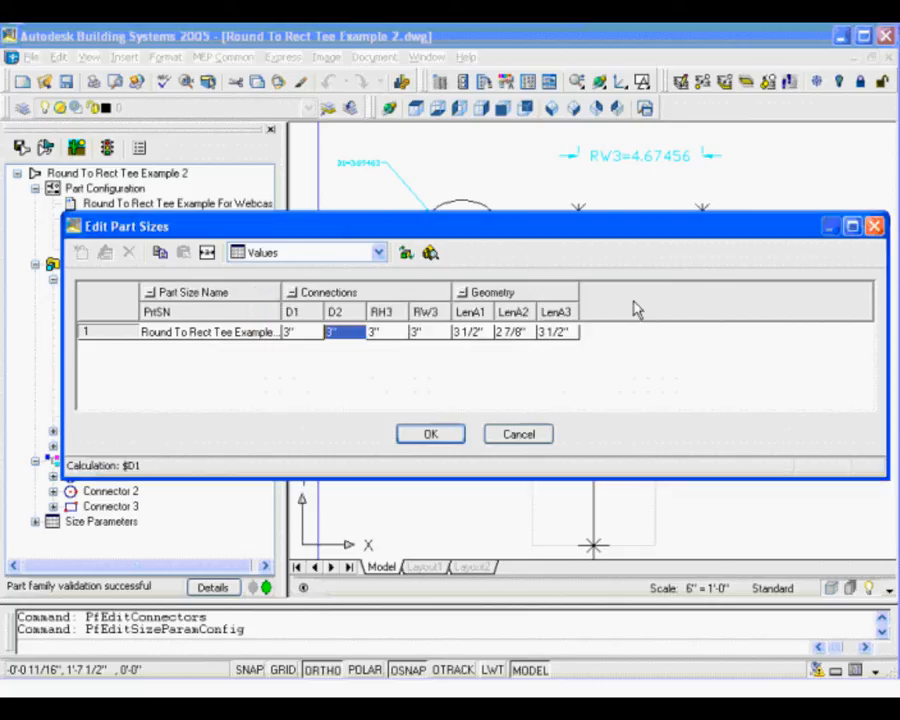
click(432, 436)
right_click(125, 415)
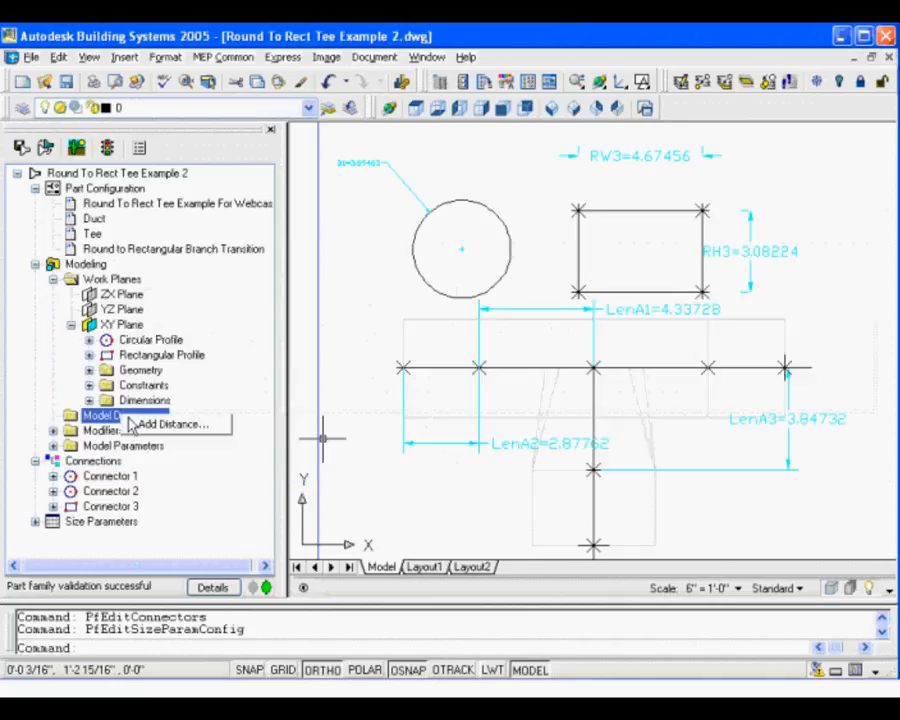
click(172, 427)
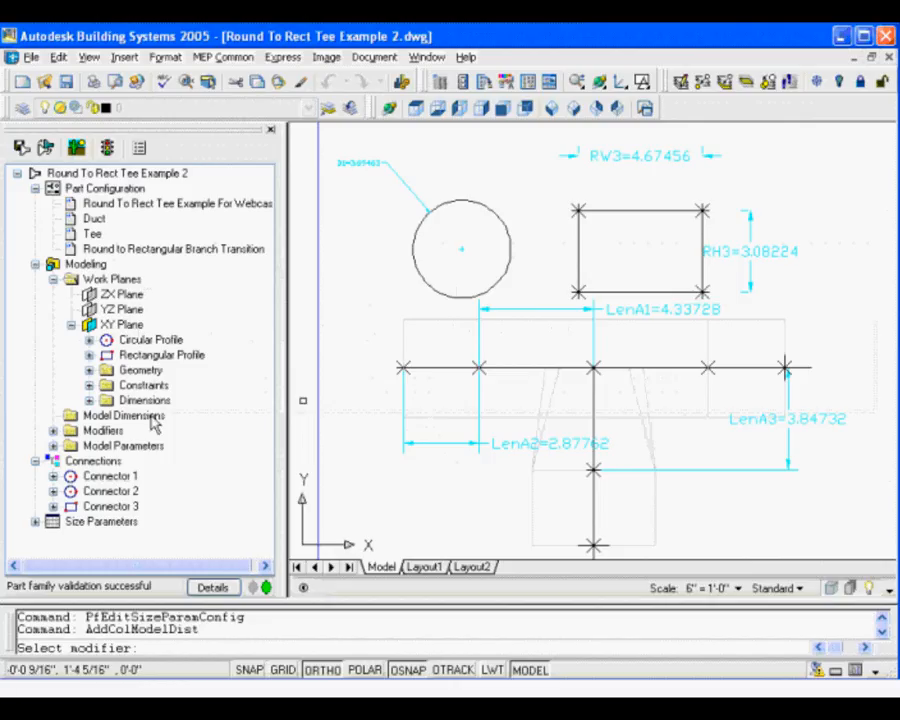
key(Escape)
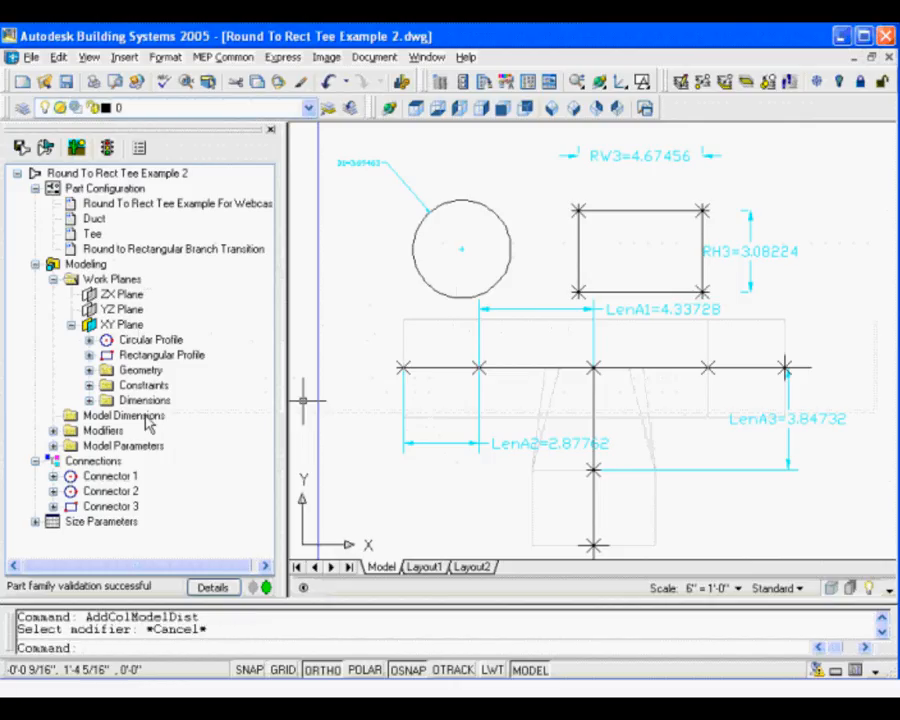
Examine the D2 equation in the model parameters and close the dialog without changes.
right_click(137, 446)
click(165, 459)
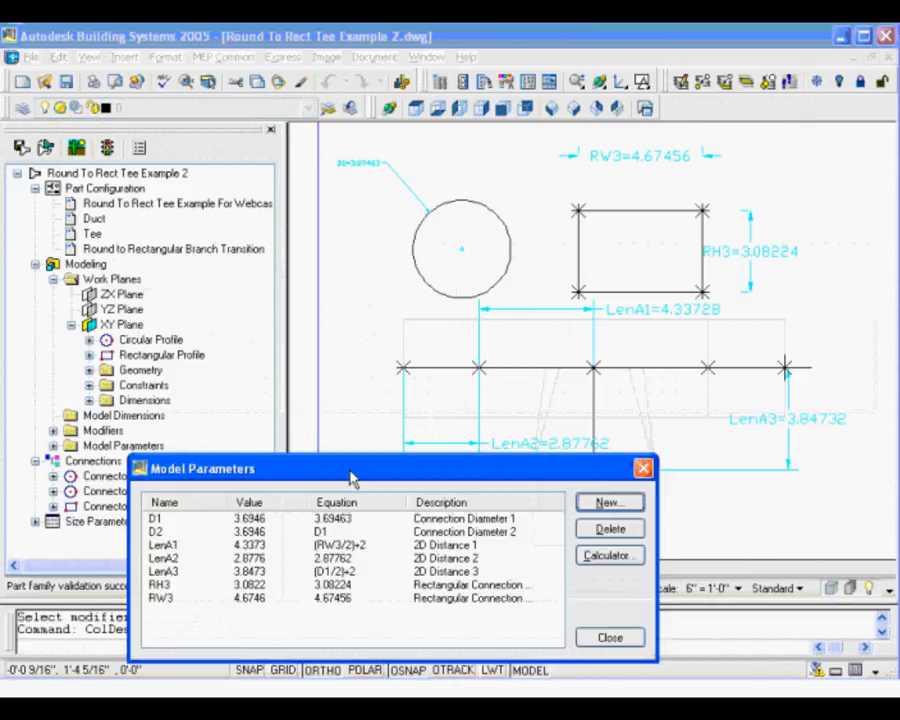
drag(352, 470, 350, 307)
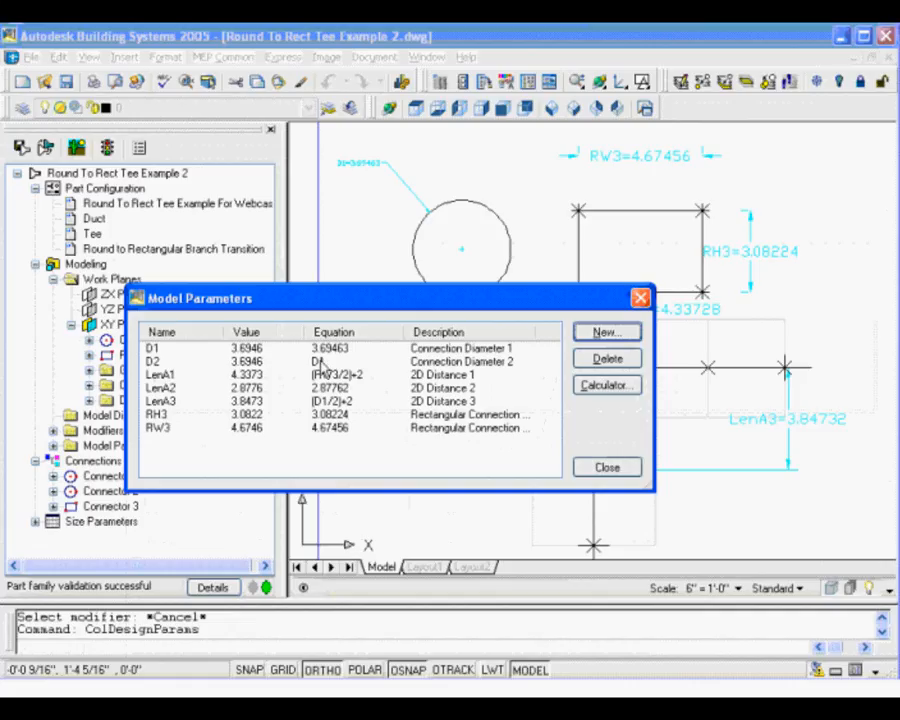
click(153, 363)
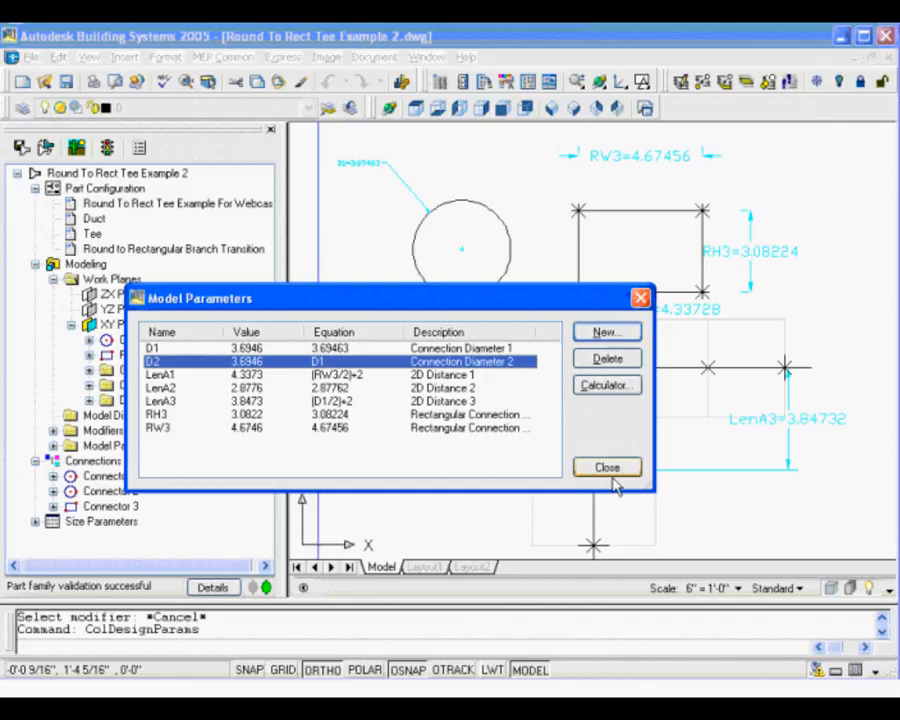
click(608, 470)
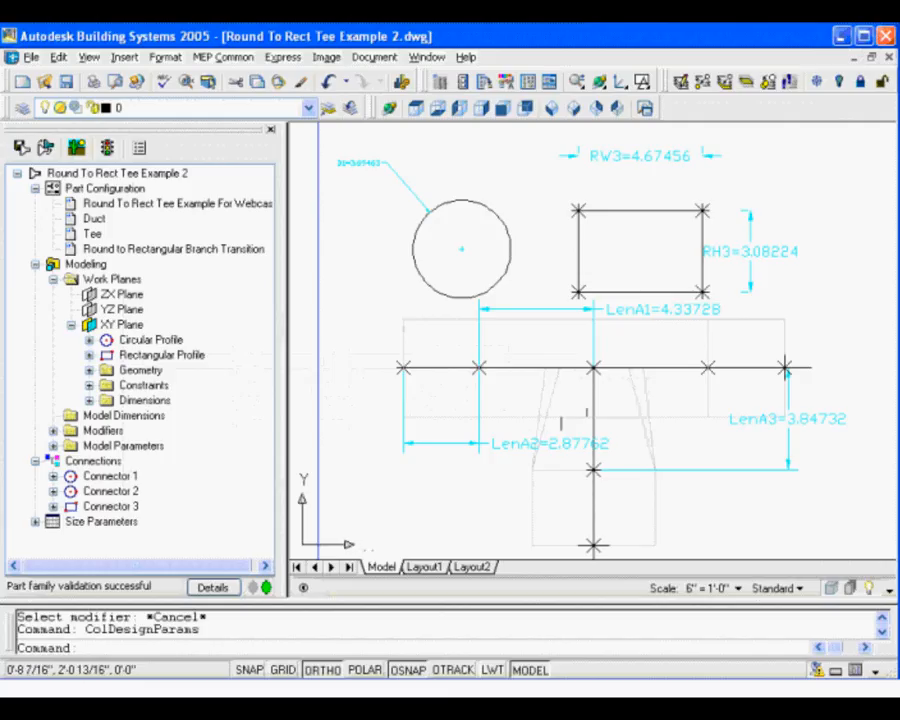
Set the equation of model parameter LenA2 to 1" and close the model parameters.
click(574, 108)
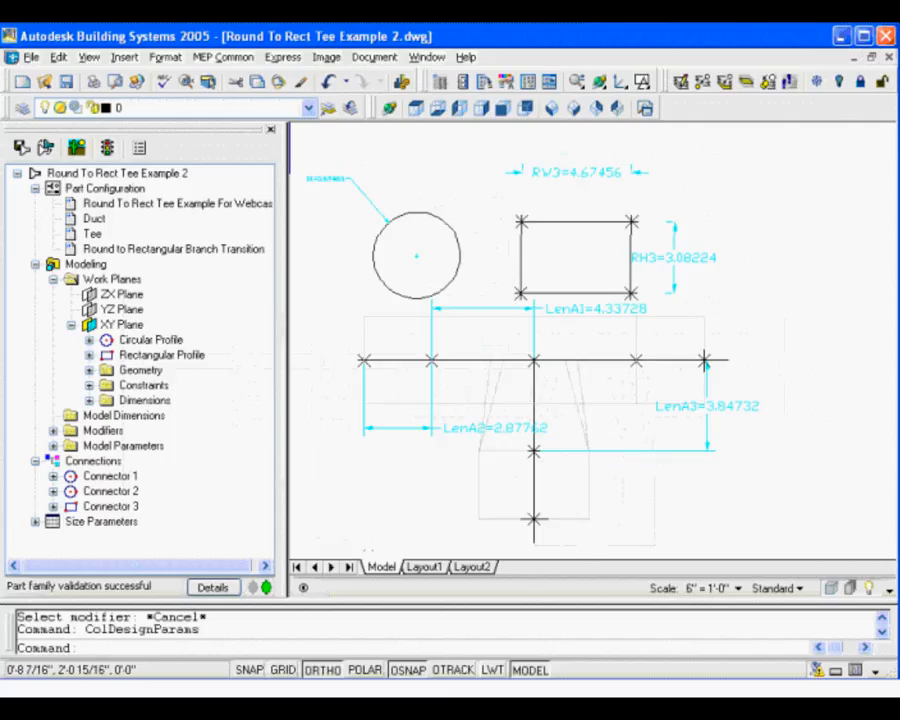
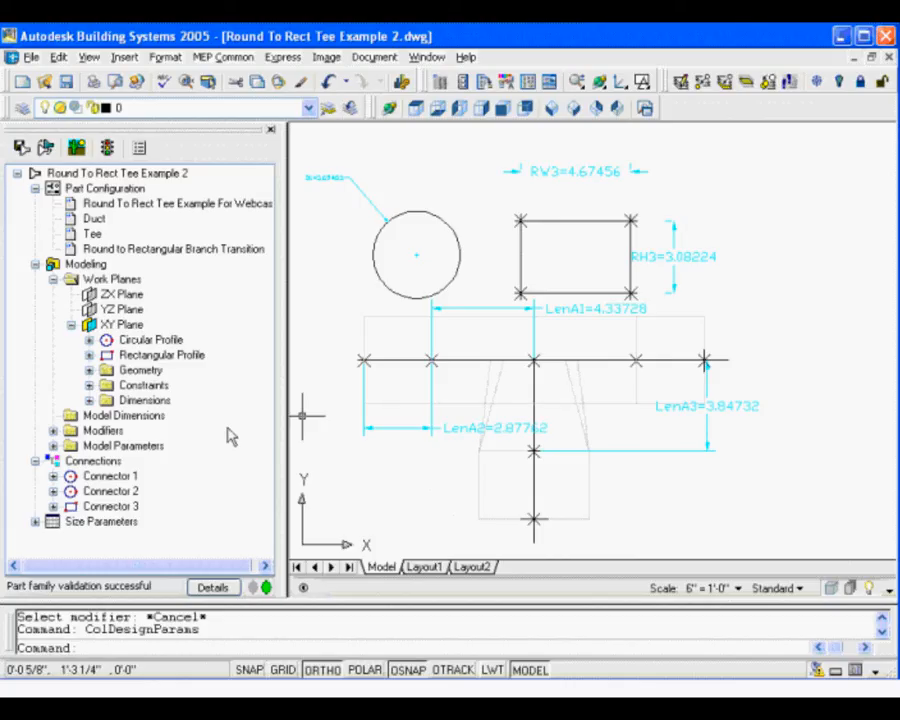
right_click(108, 525)
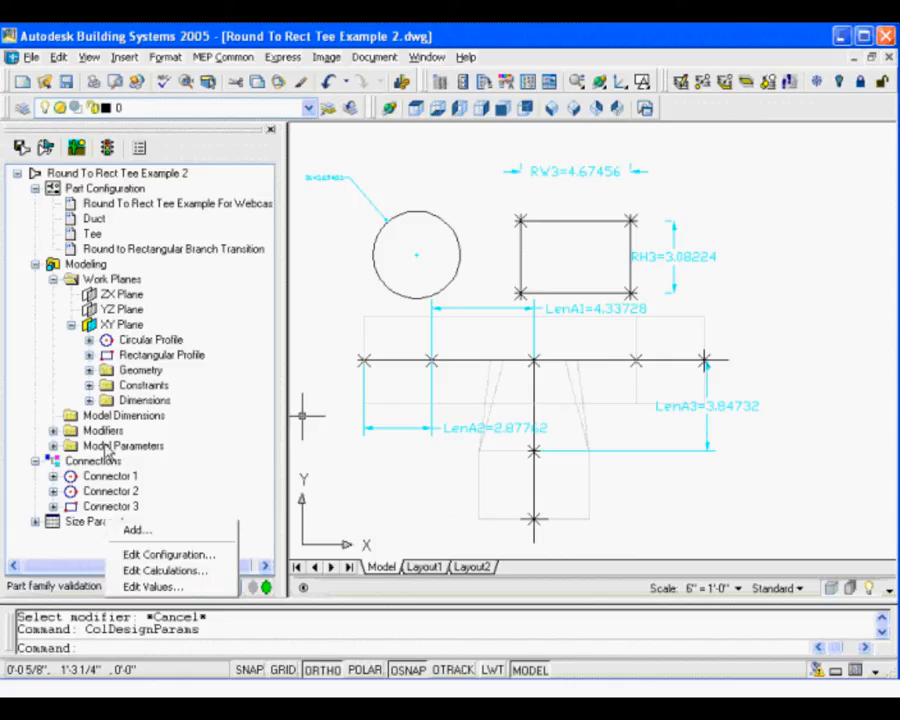
click(110, 447)
right_click(112, 447)
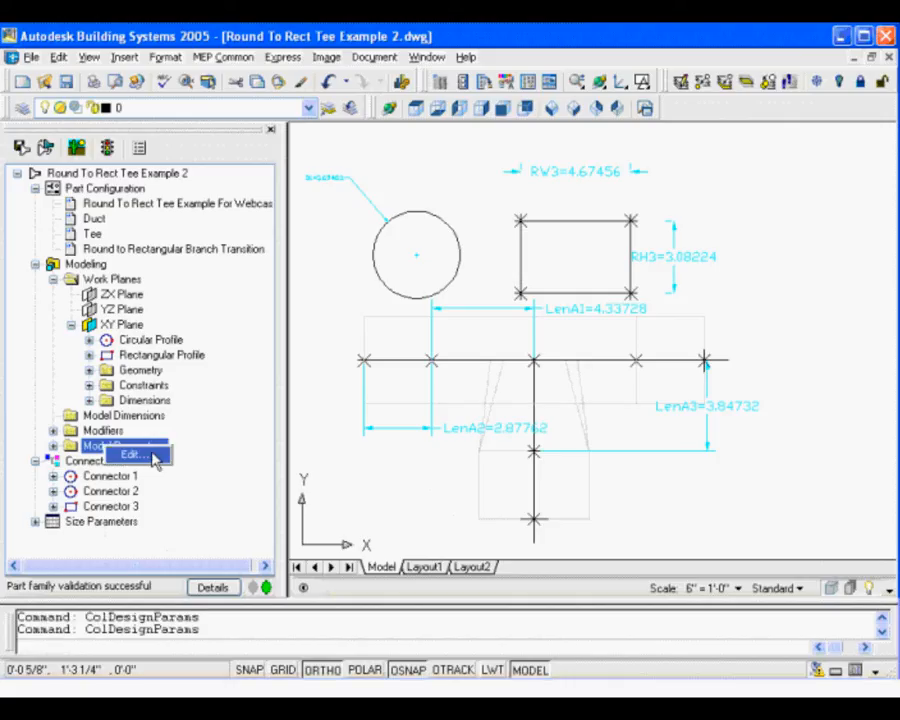
click(148, 452)
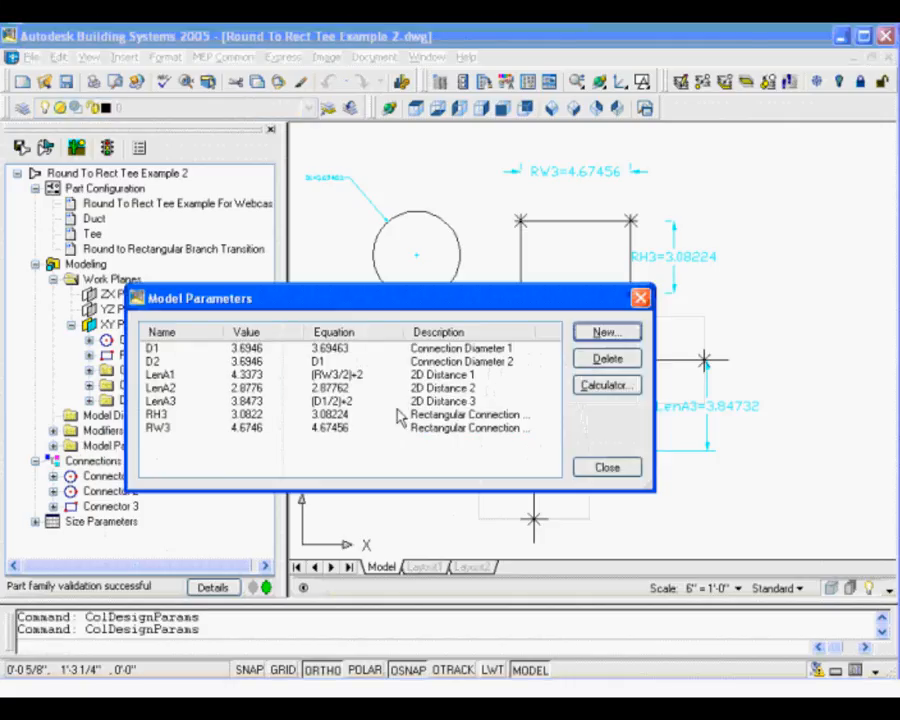
click(163, 388)
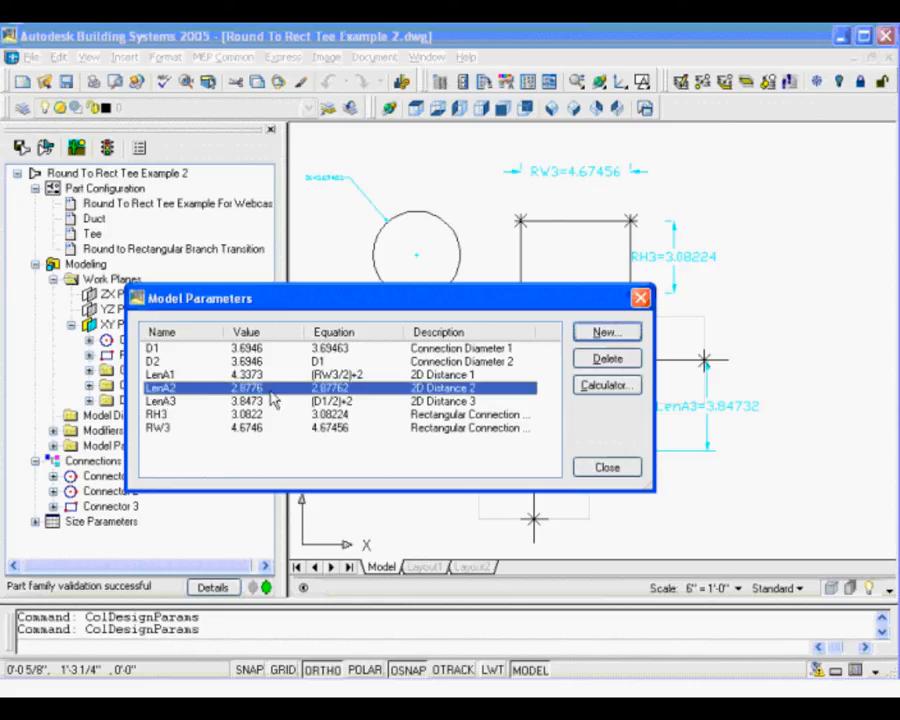
click(355, 388)
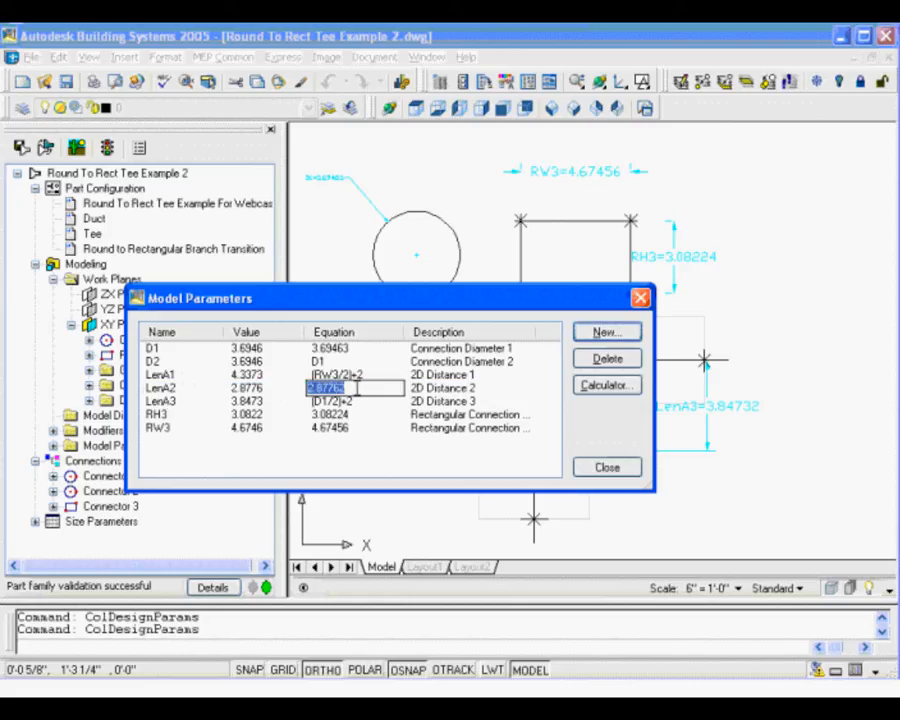
text(1")
key(Return)
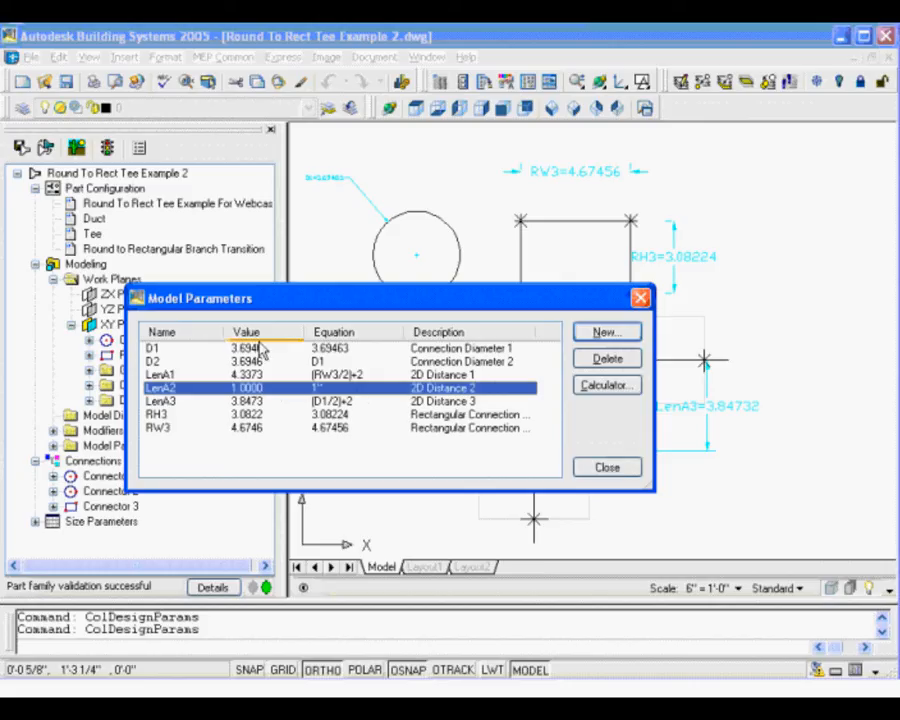
click(608, 468)
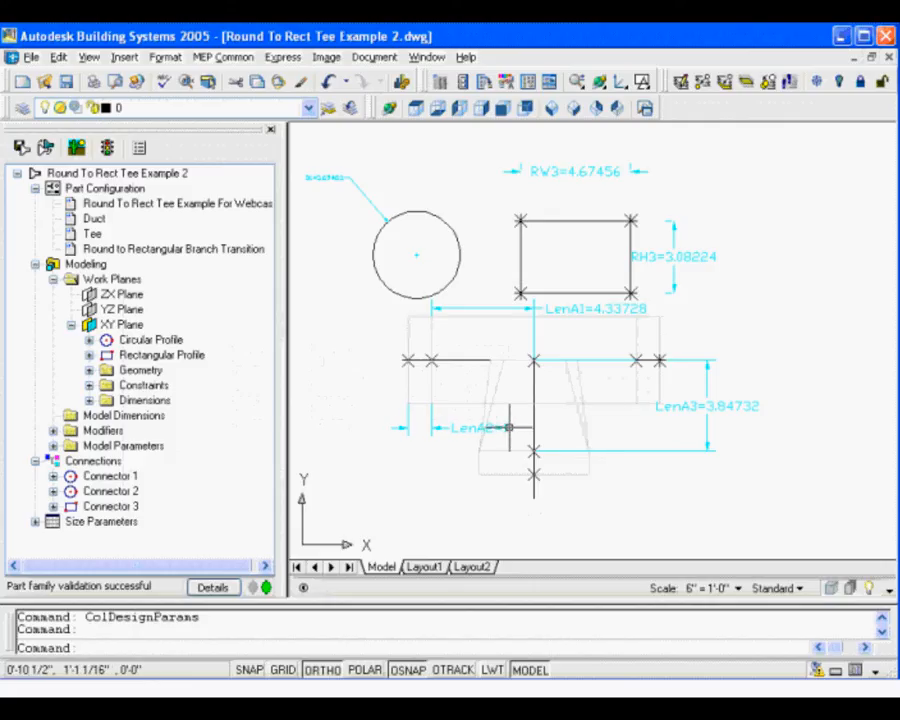
Clear the stray selection in the drawing and save the part family.
click(634, 479)
key(Escape)
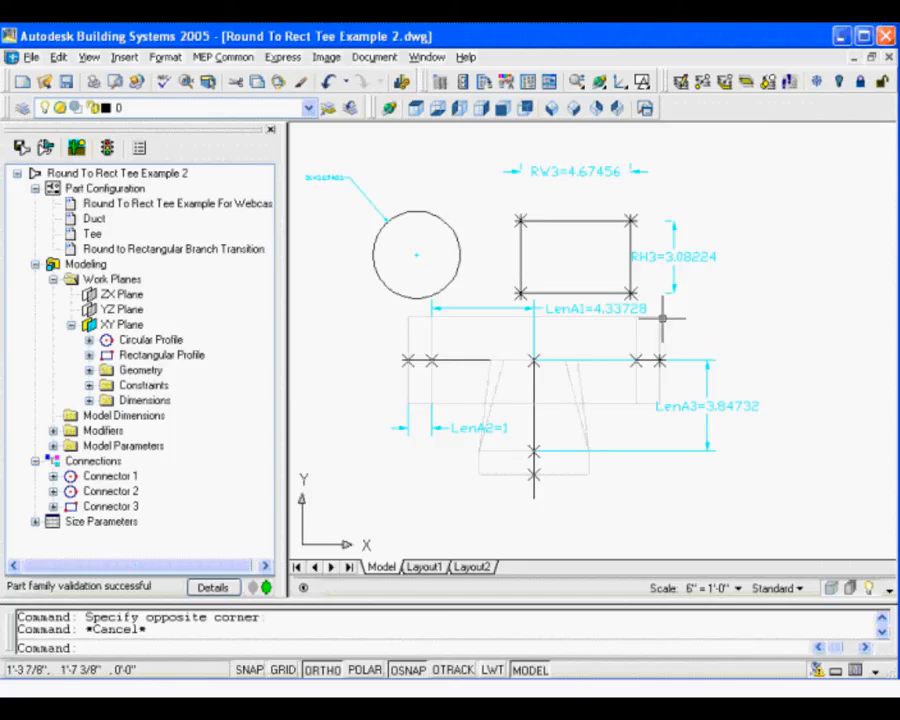
click(21, 148)
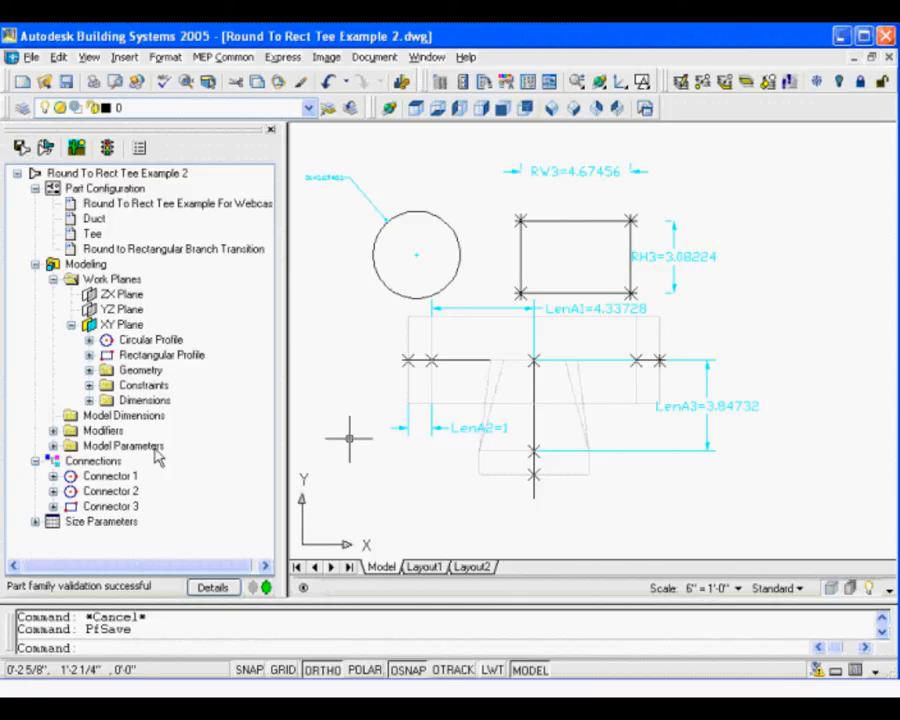
Open the size parameter values for editing and set RH3 to 6".
right_click(101, 527)
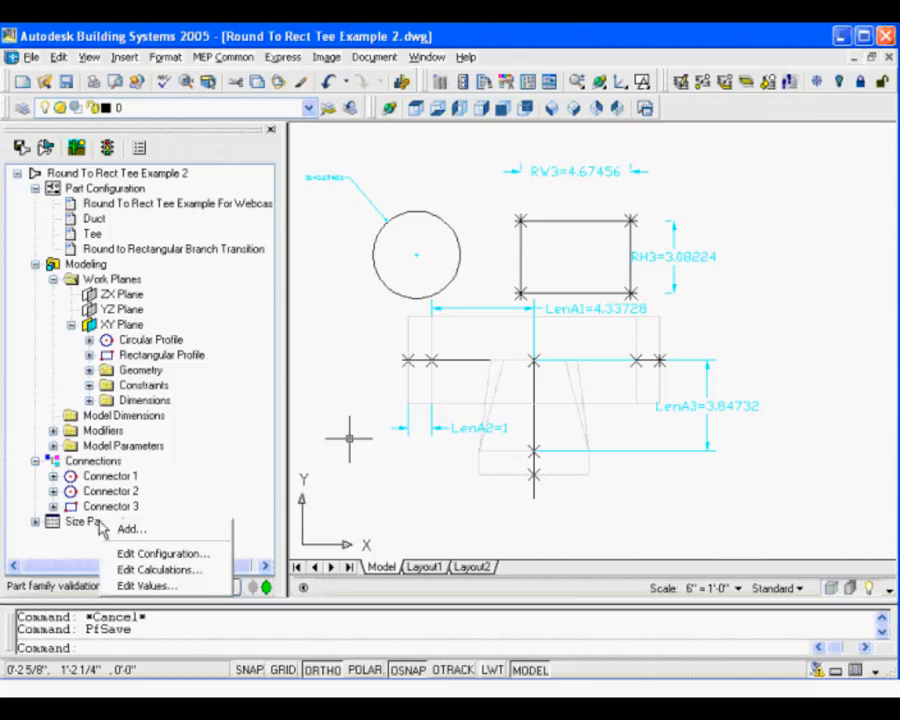
click(168, 588)
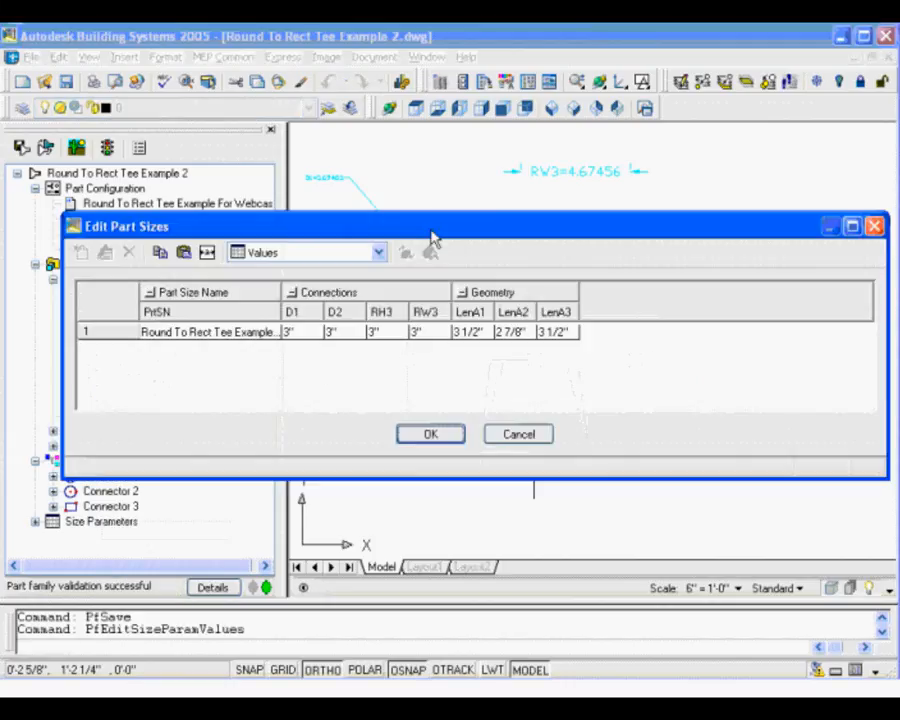
drag(432, 234, 405, 260)
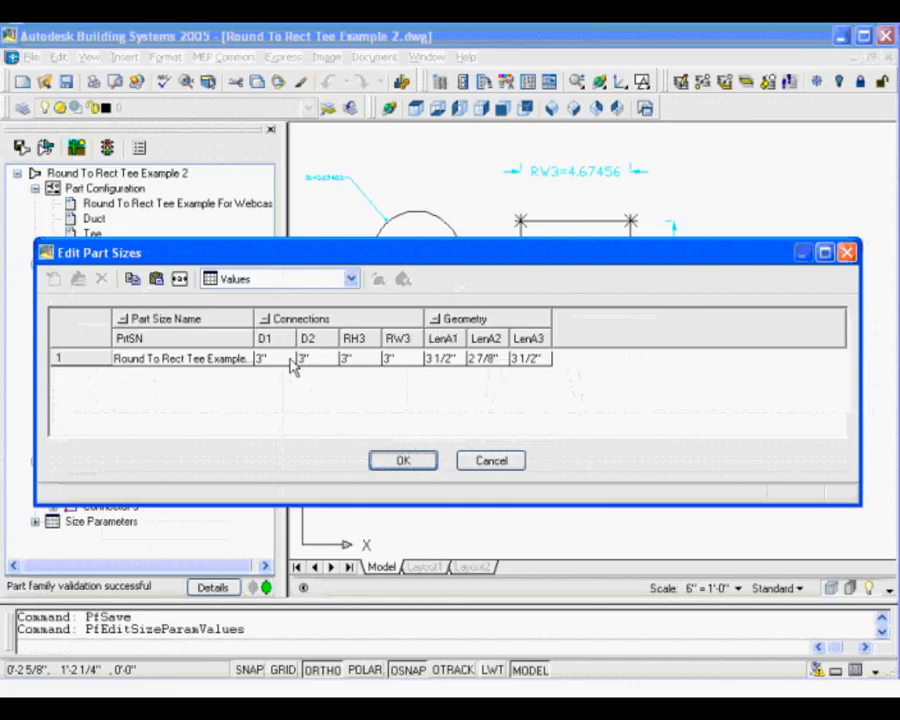
click(370, 362)
click(376, 366)
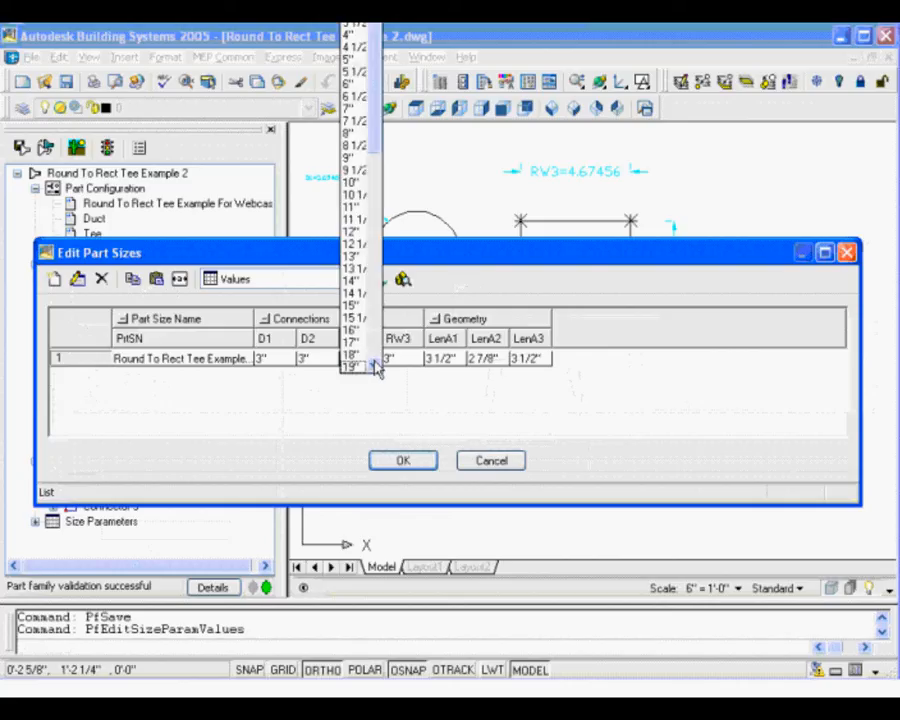
click(352, 84)
Set the rectangular connection width RW3 to 8" in the part size row.
click(418, 364)
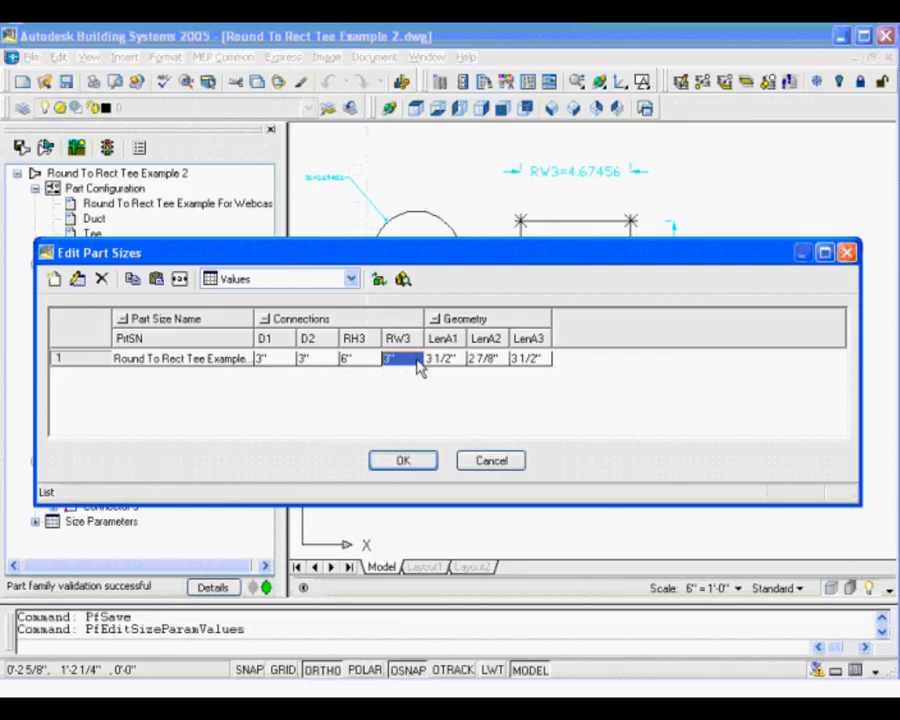
click(418, 366)
click(416, 364)
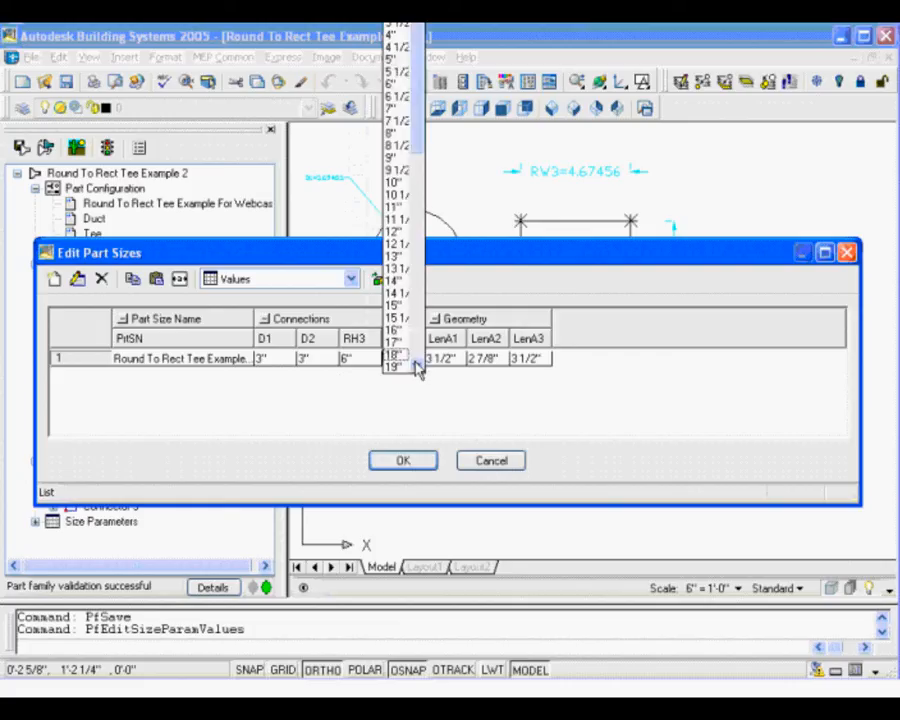
click(401, 135)
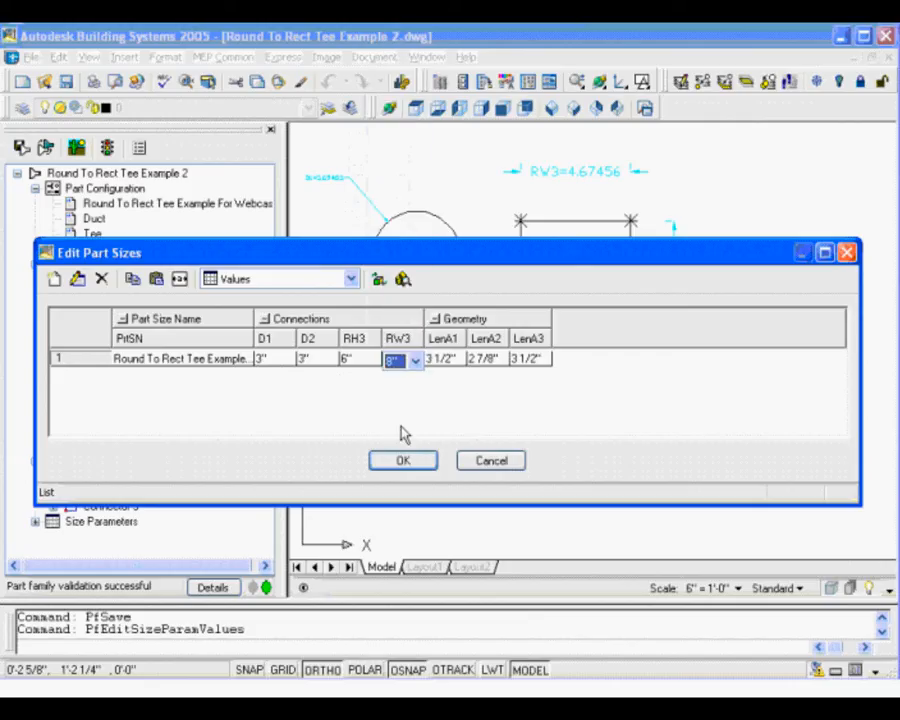
Set the round connection diameter D1 to 5" and commit the value so the dependent sizes recalculate.
click(292, 362)
click(291, 360)
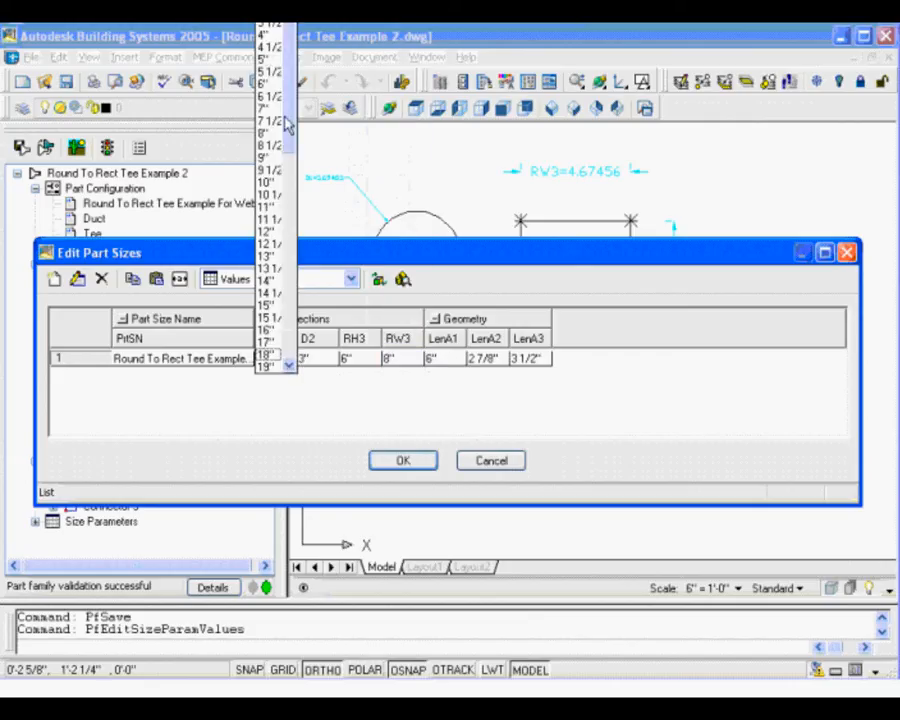
click(268, 60)
click(360, 360)
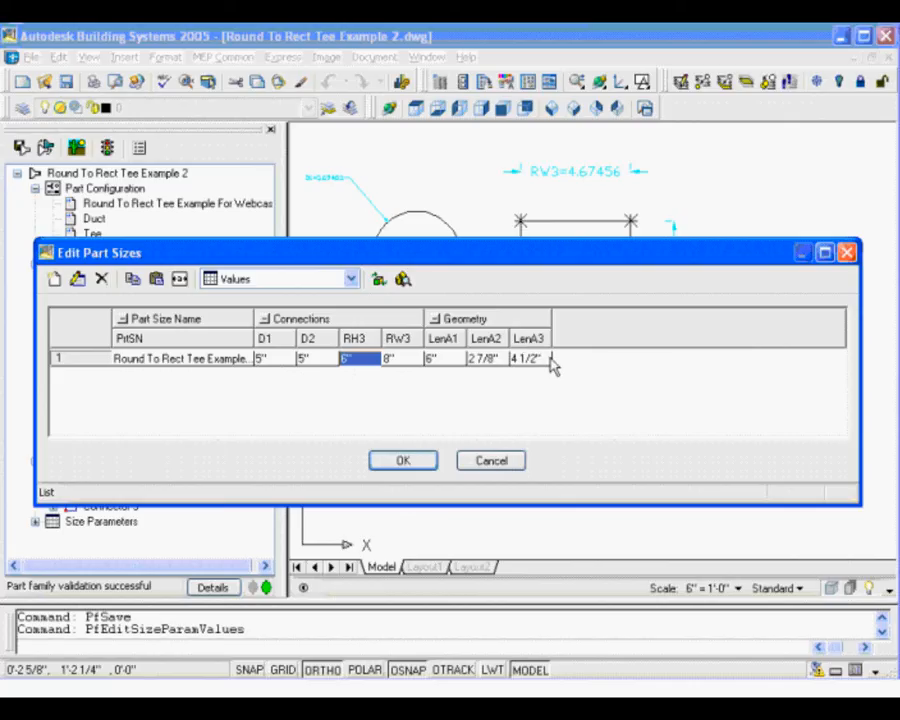
Preview the sized tee in the Parametric Object Viewer from SW Isometric, orbit around it, and accept the part sizes.
click(403, 280)
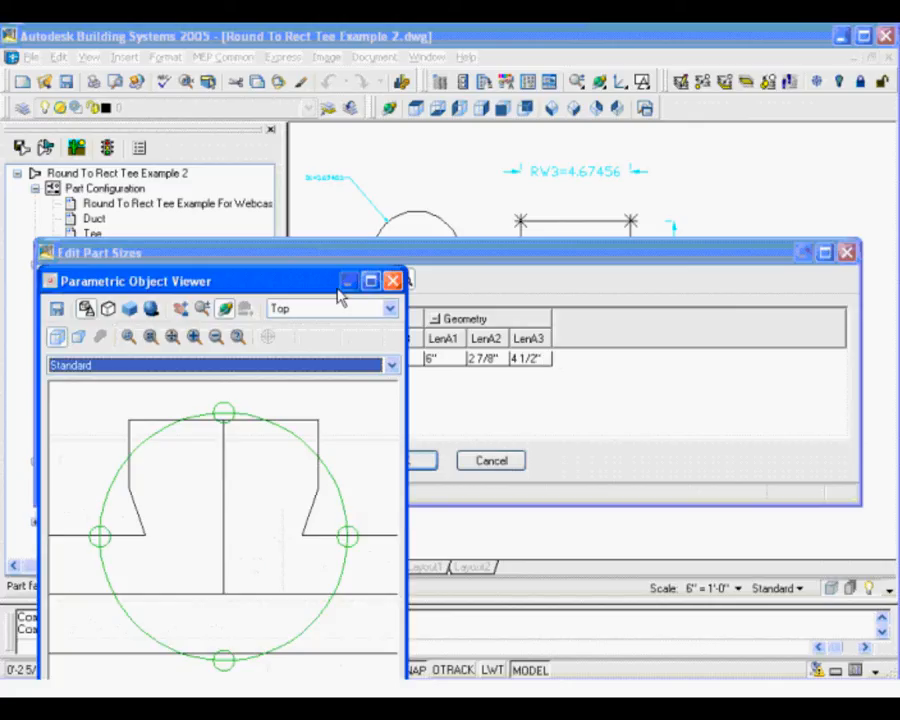
drag(309, 290, 497, 121)
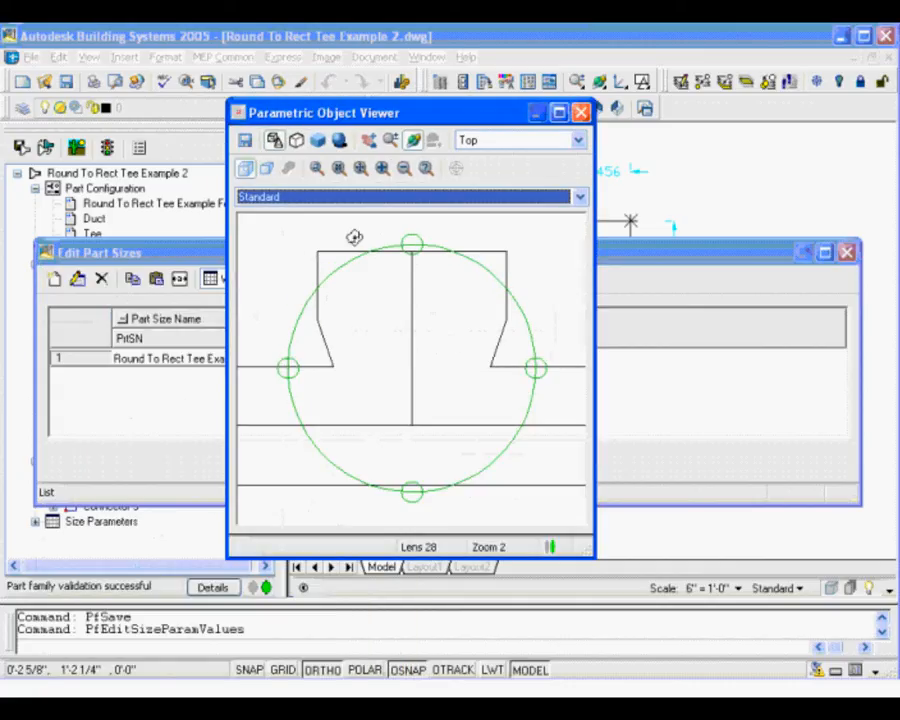
click(577, 140)
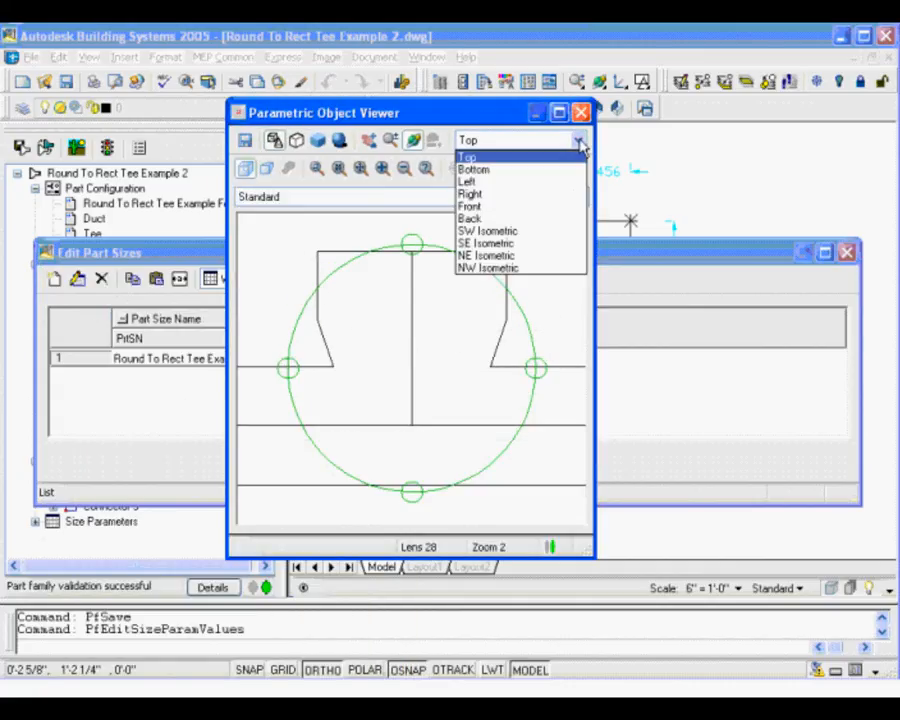
click(525, 232)
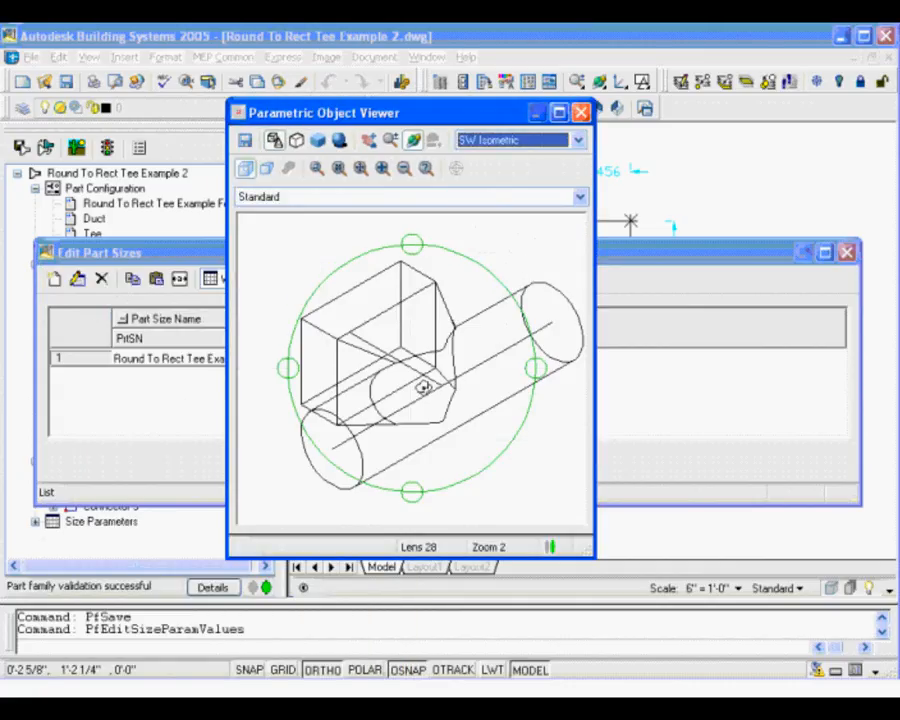
click(413, 144)
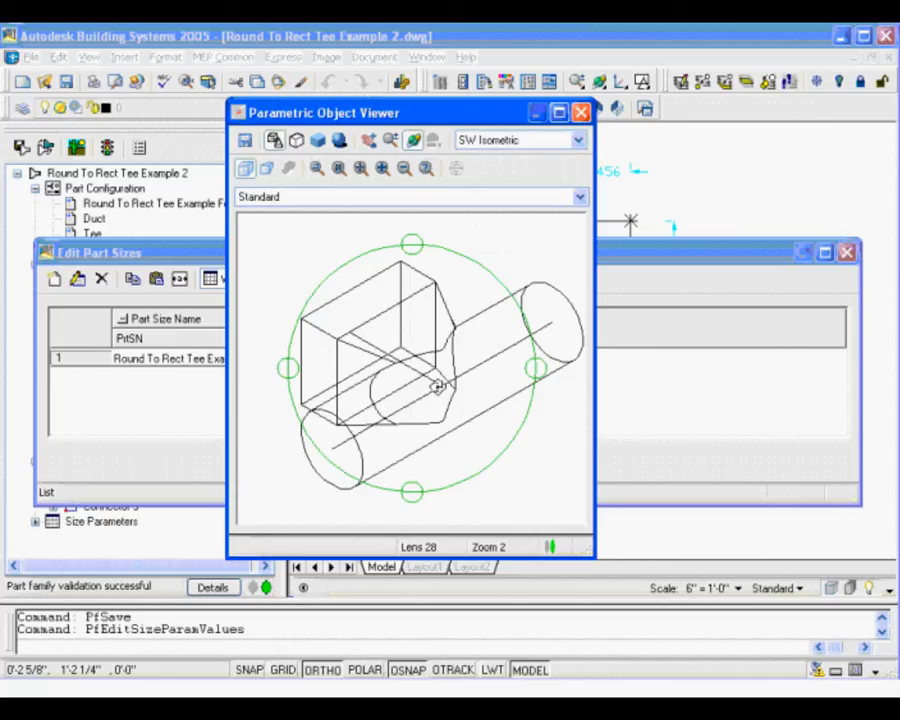
drag(398, 406, 480, 456)
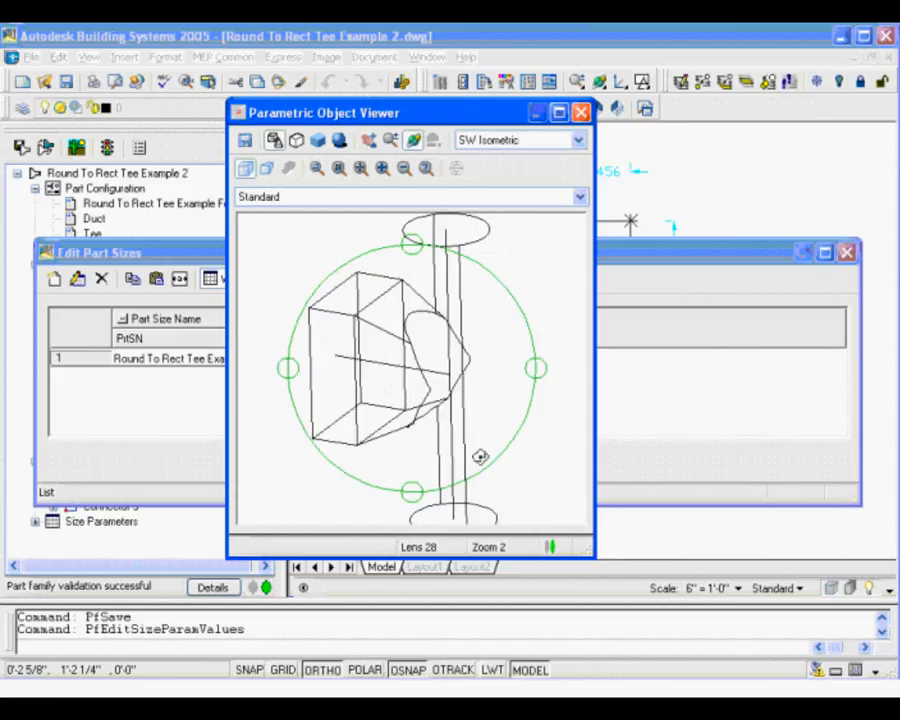
drag(408, 402, 454, 482)
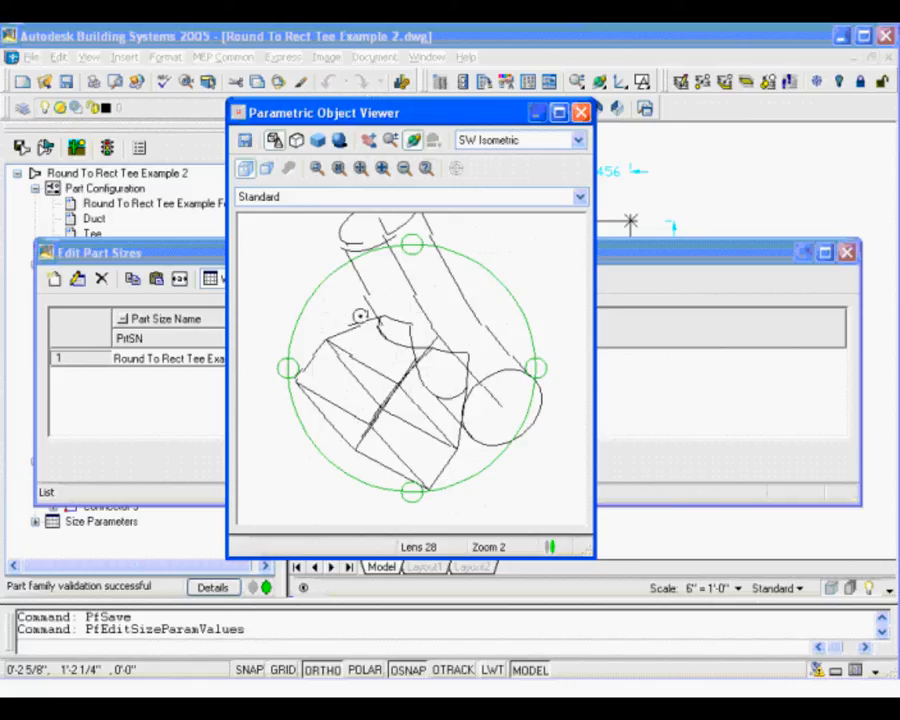
drag(360, 315, 491, 383)
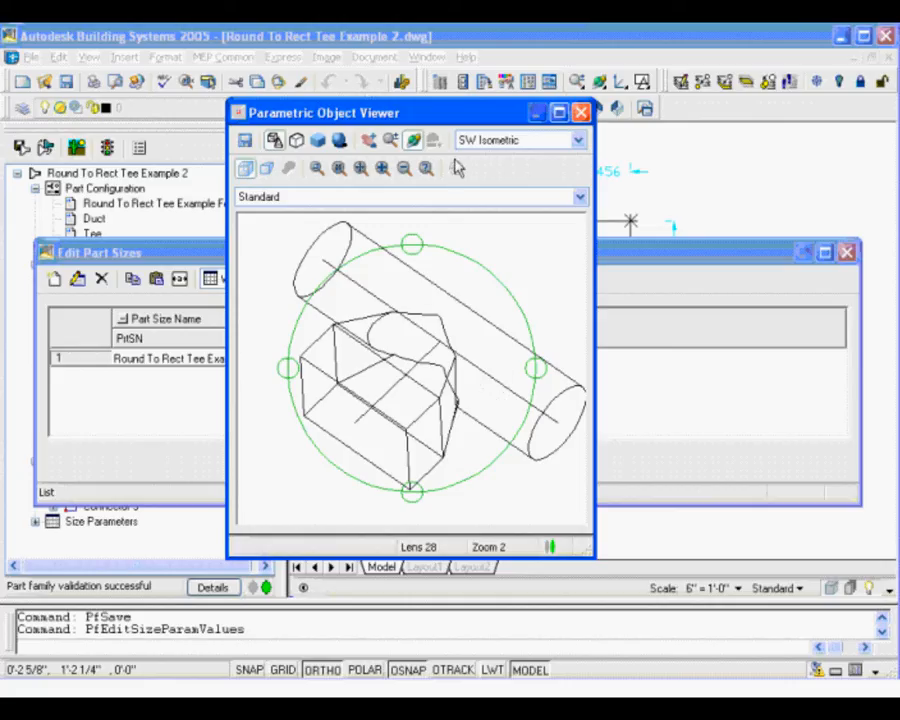
click(581, 114)
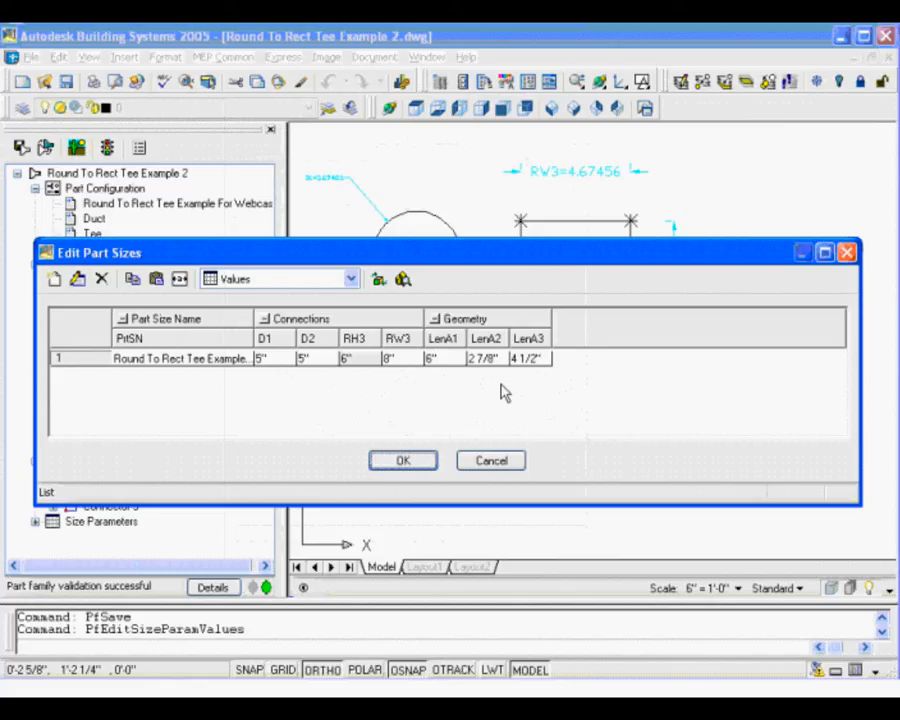
click(403, 461)
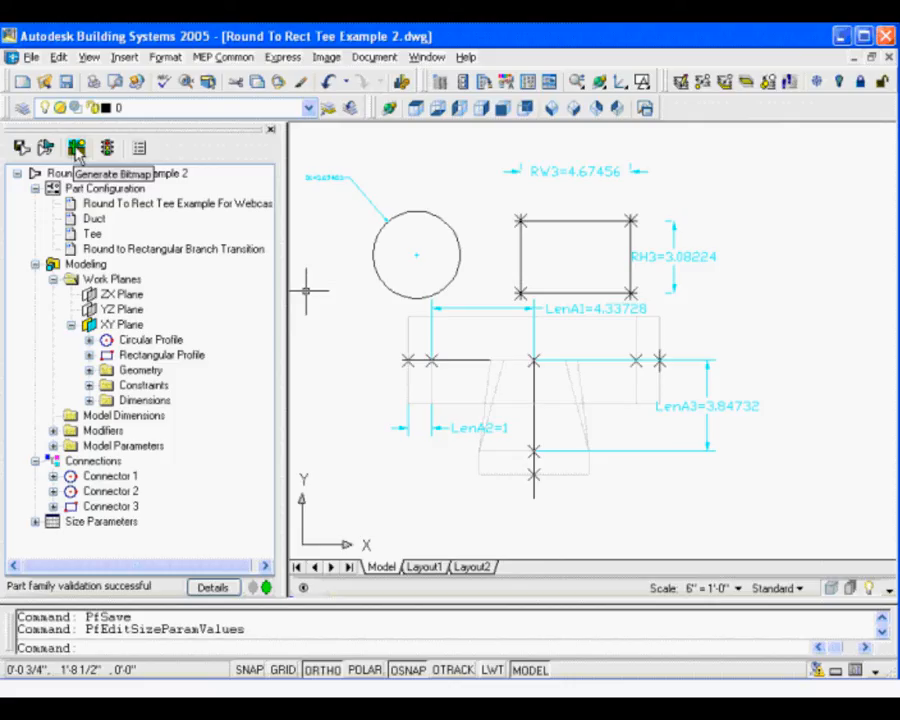
Generate the part family's preview bitmap, comparing the available views and accepting the southwest isometric one.
click(77, 151)
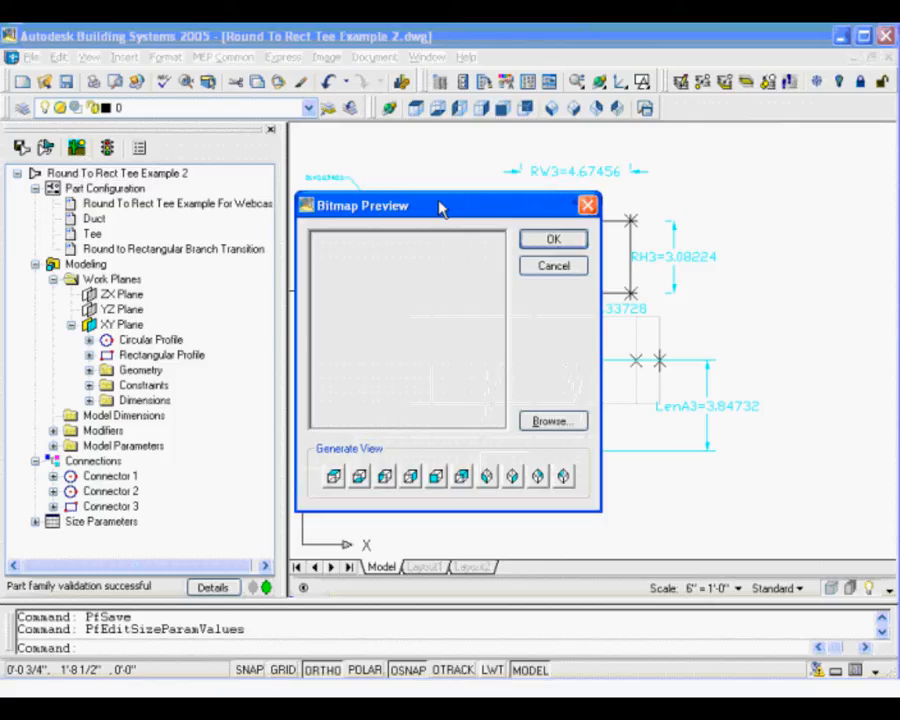
click(334, 478)
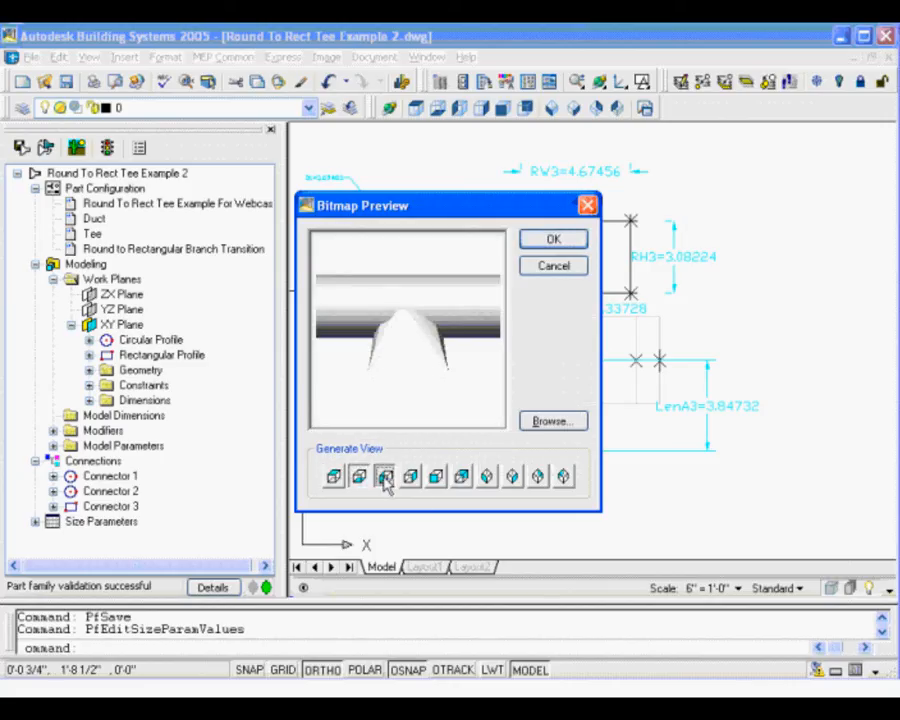
click(384, 478)
click(412, 480)
click(435, 479)
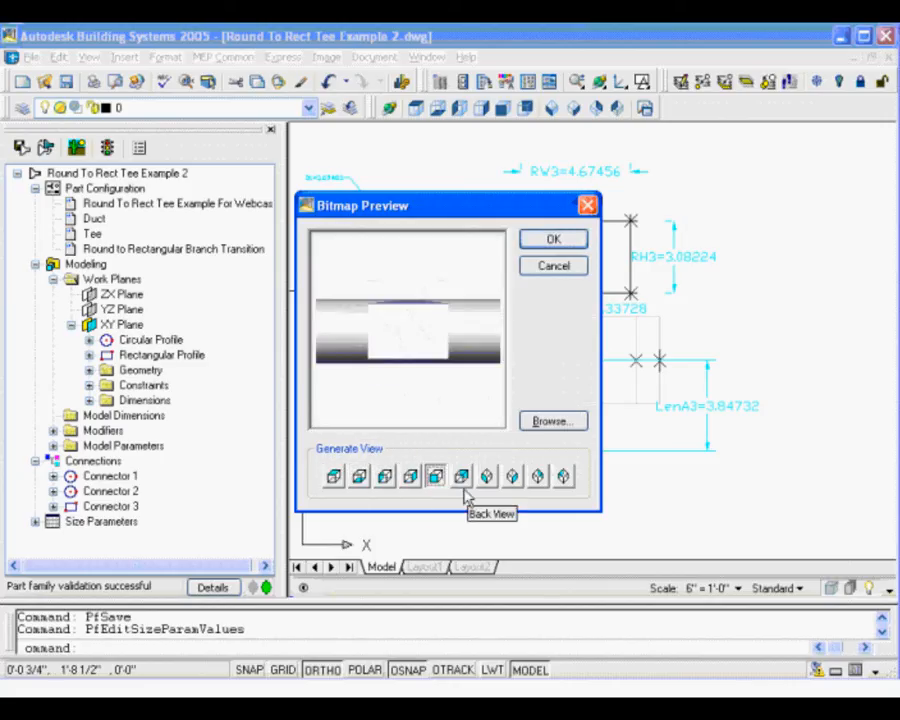
click(462, 480)
click(487, 478)
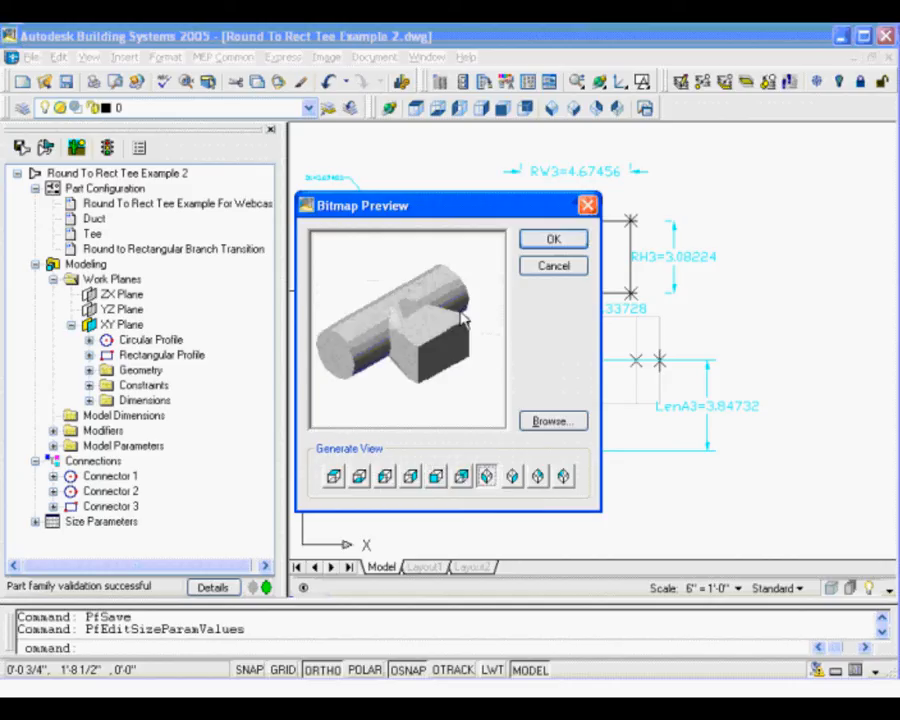
click(512, 477)
click(537, 477)
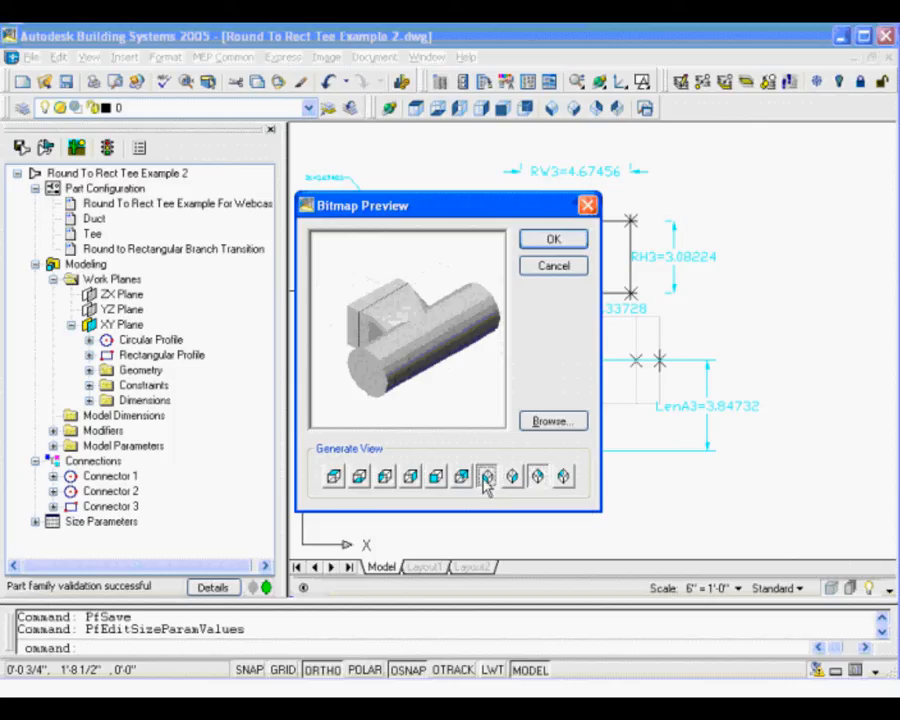
click(486, 477)
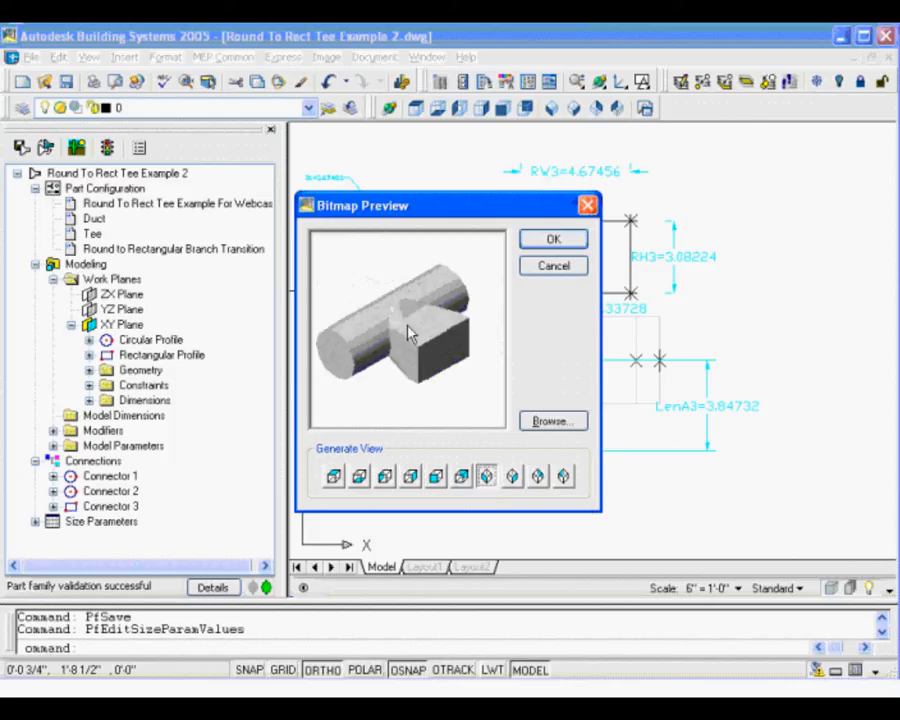
click(549, 240)
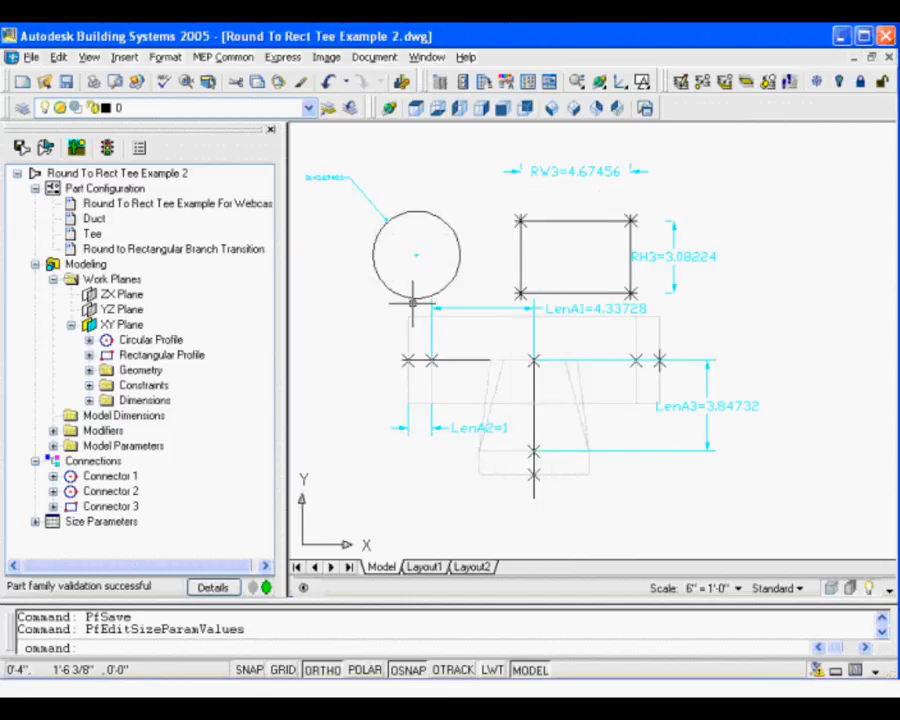
click(140, 149)
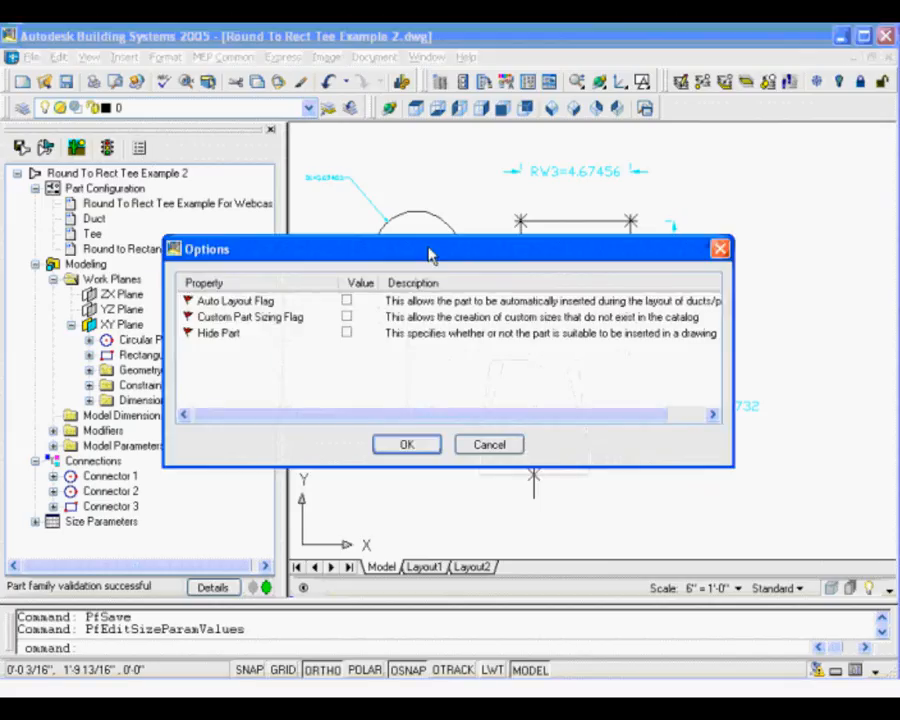
drag(430, 255, 387, 301)
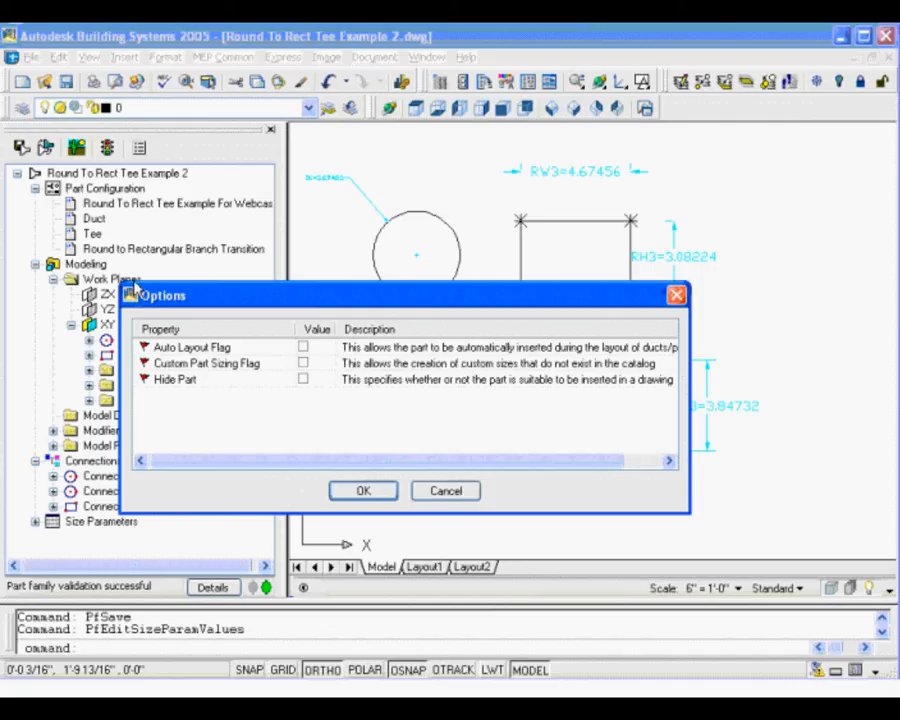
click(445, 494)
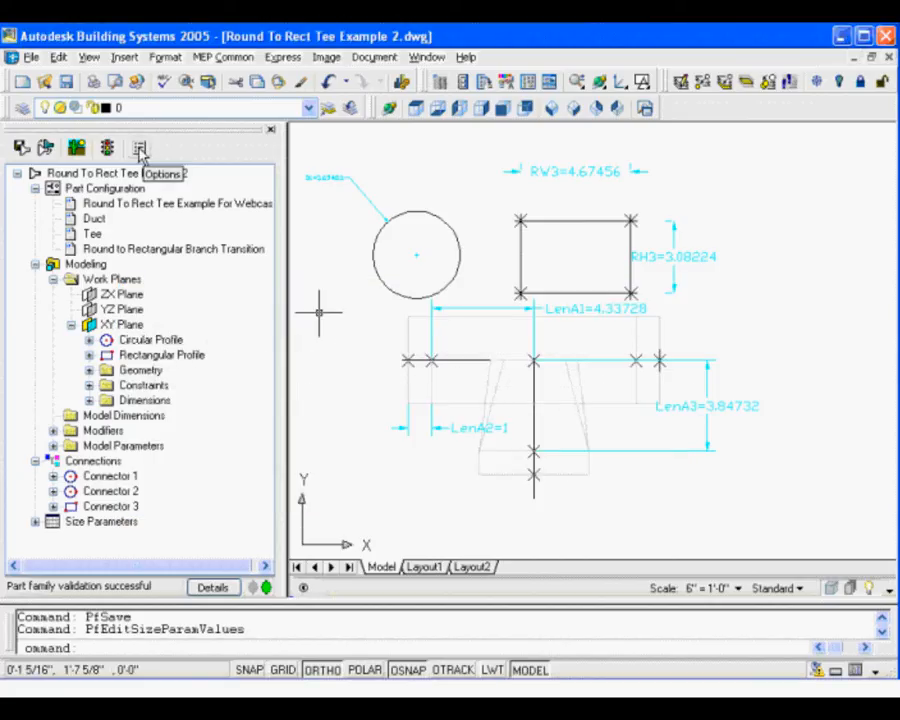
Enable the Auto Layout Flag in the part family options and accept the settings.
click(141, 150)
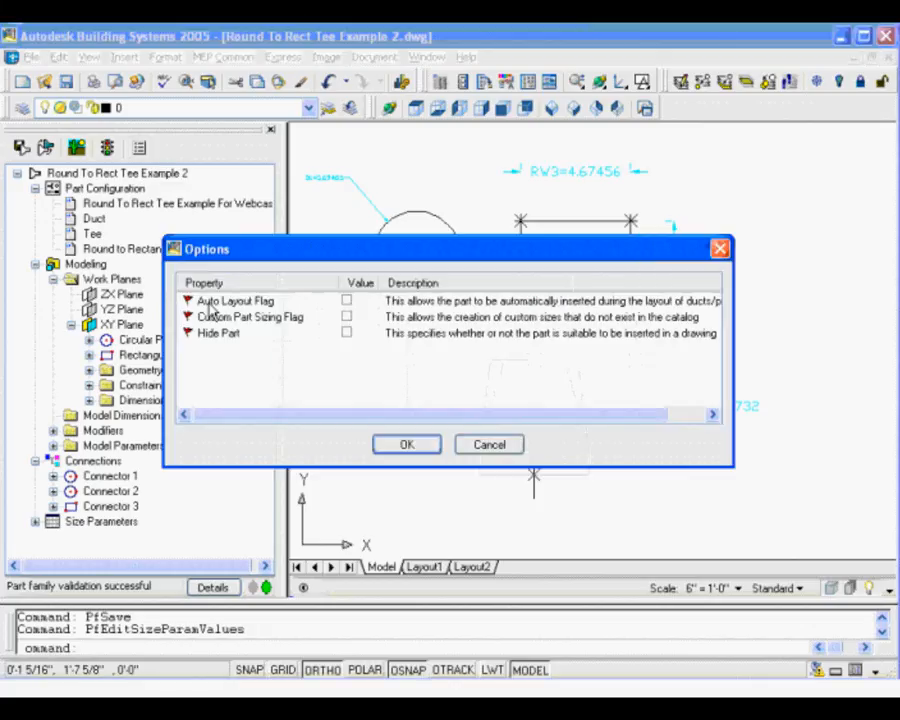
click(347, 302)
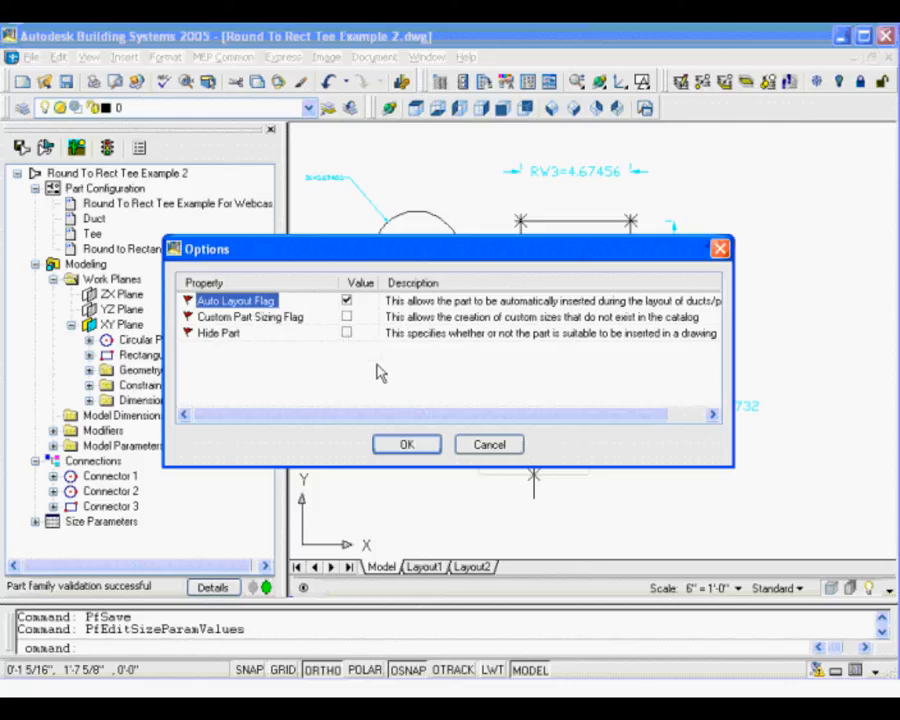
click(347, 318)
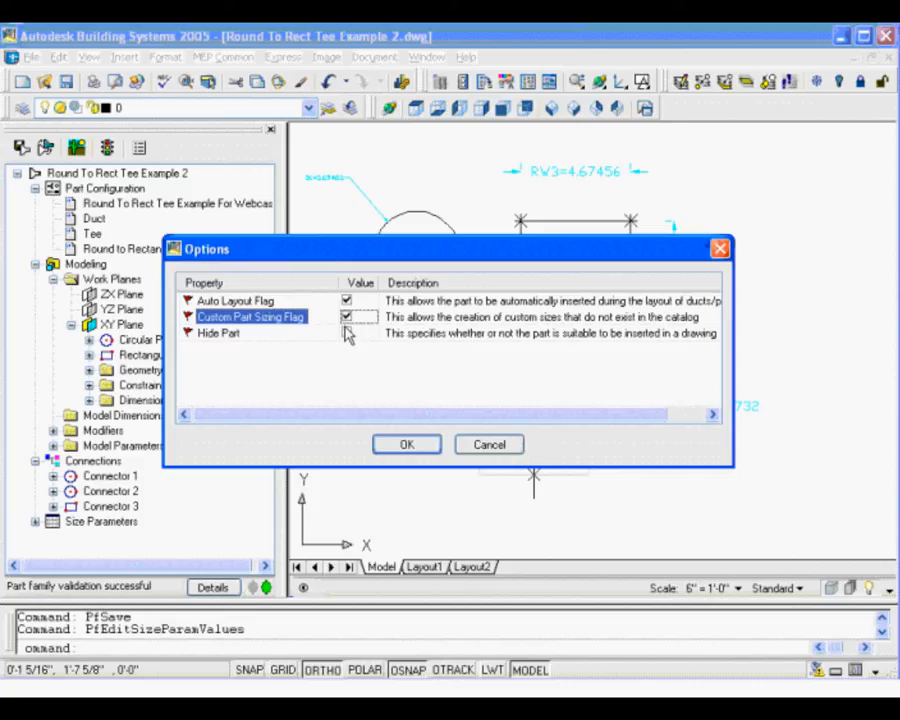
click(347, 318)
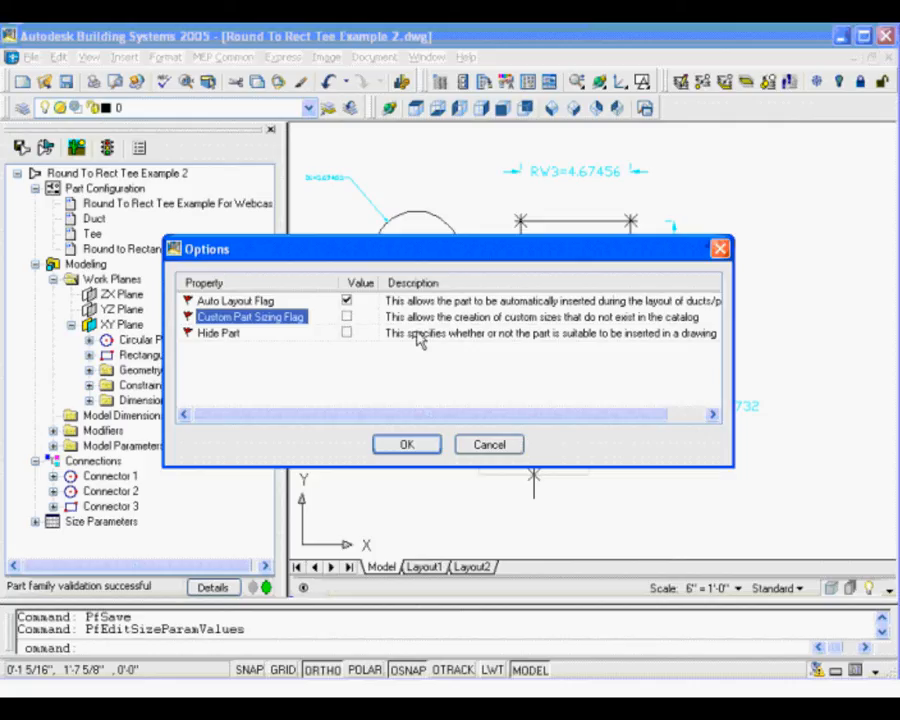
click(408, 447)
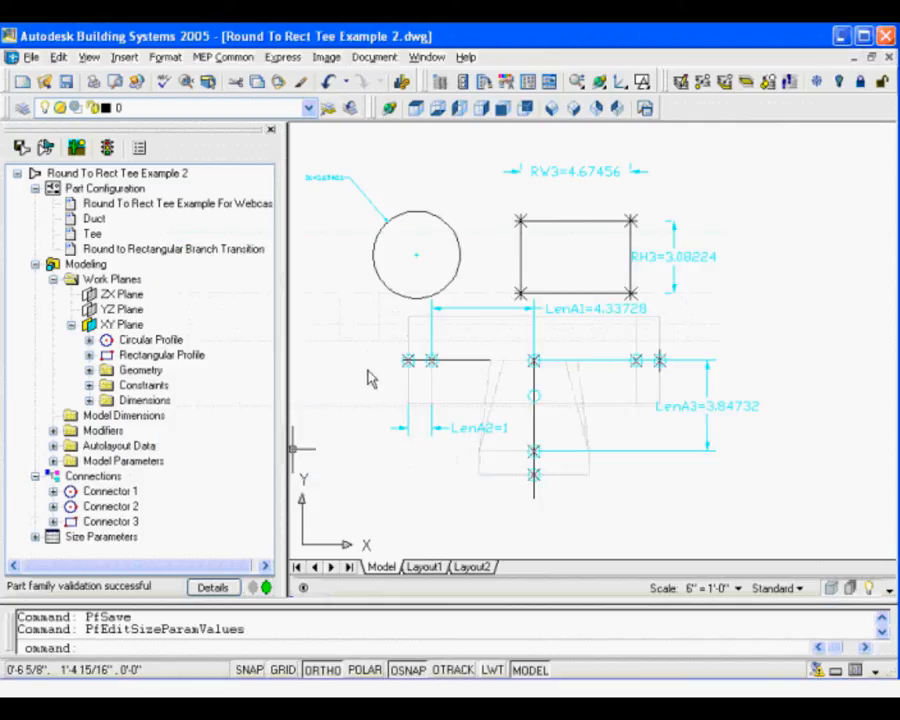
Add the first trim length to the autolayout Layout Data, from the left end point of the main run to the tee's centre point.
scroll(438, 370, up, 2)
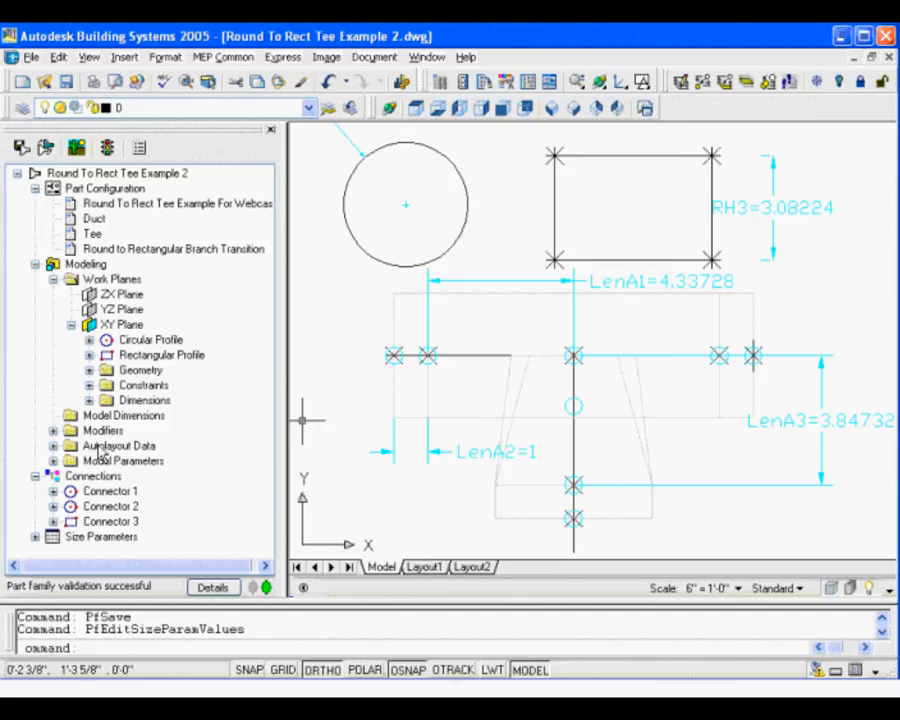
click(53, 279)
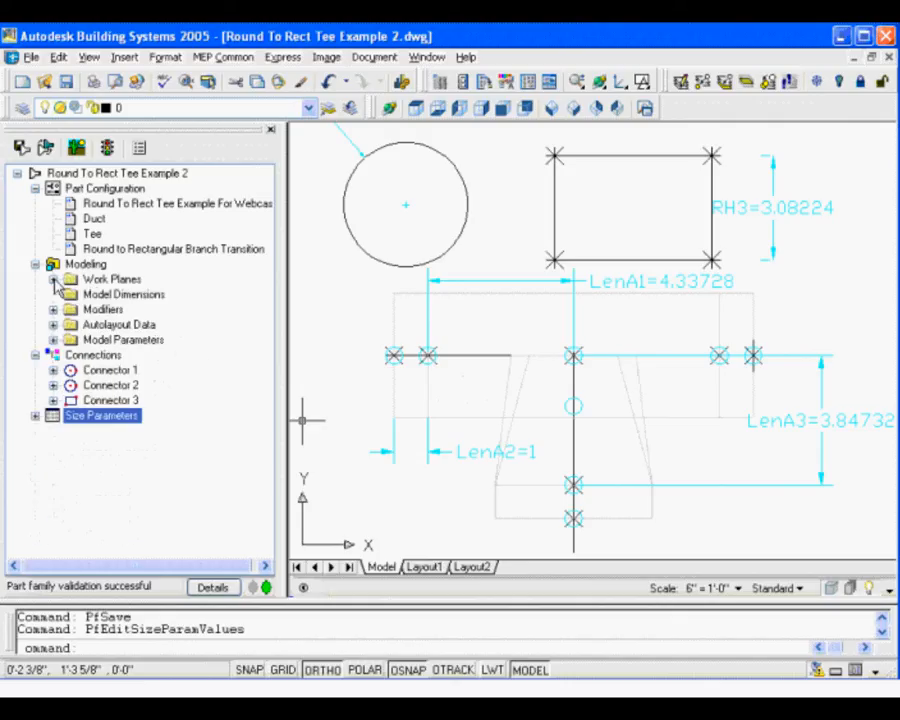
click(35, 355)
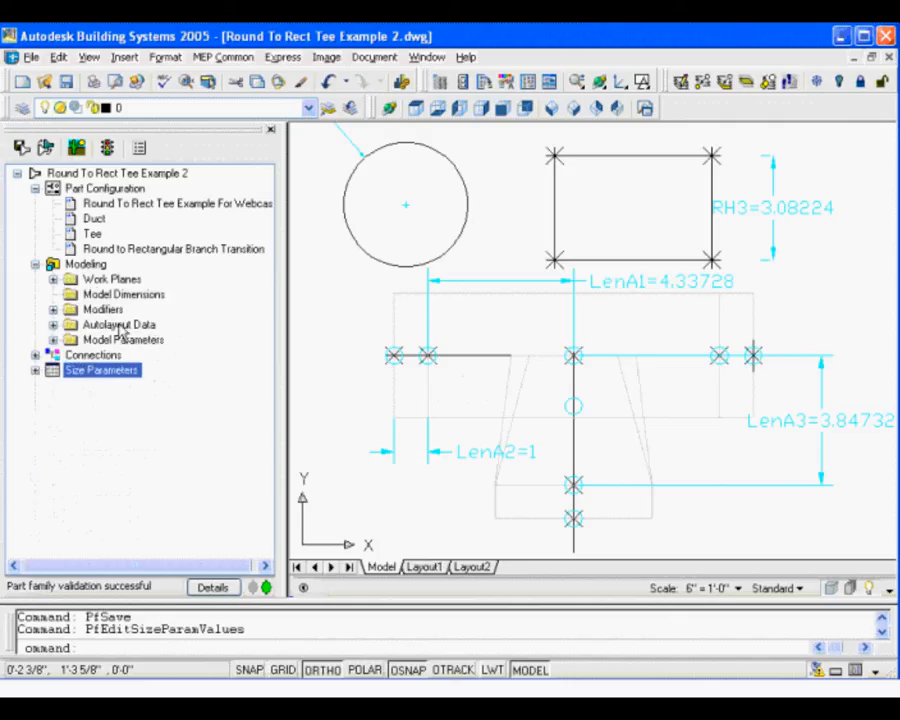
click(120, 326)
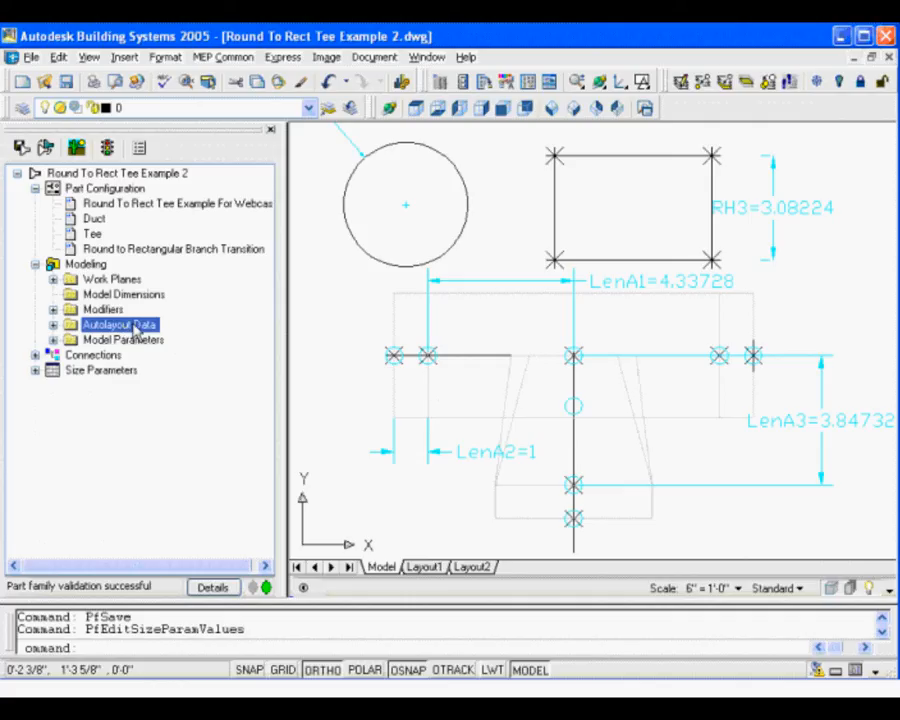
double_click(130, 326)
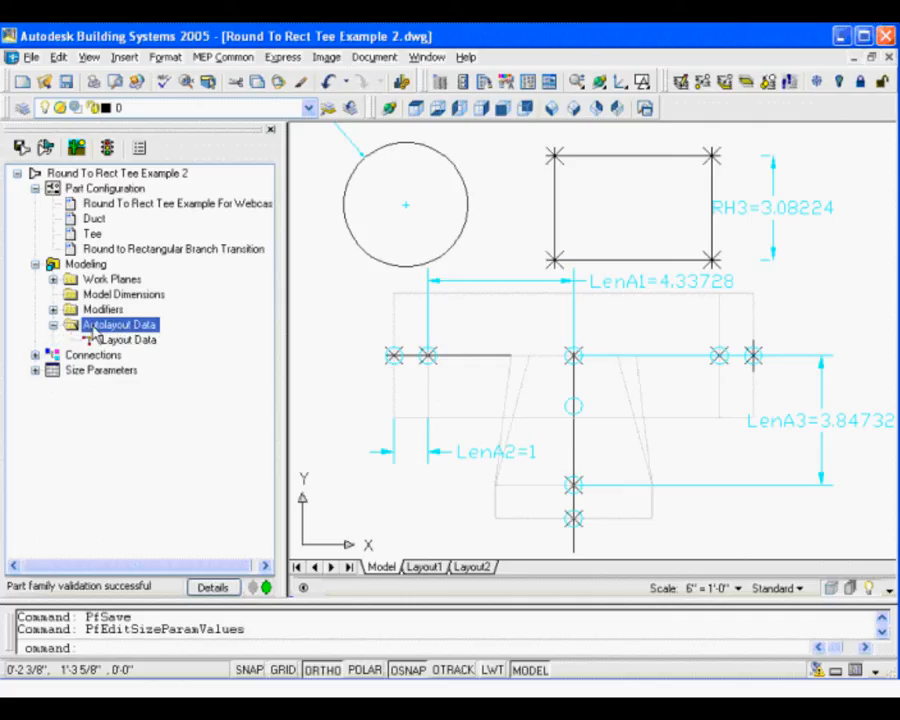
right_click(127, 342)
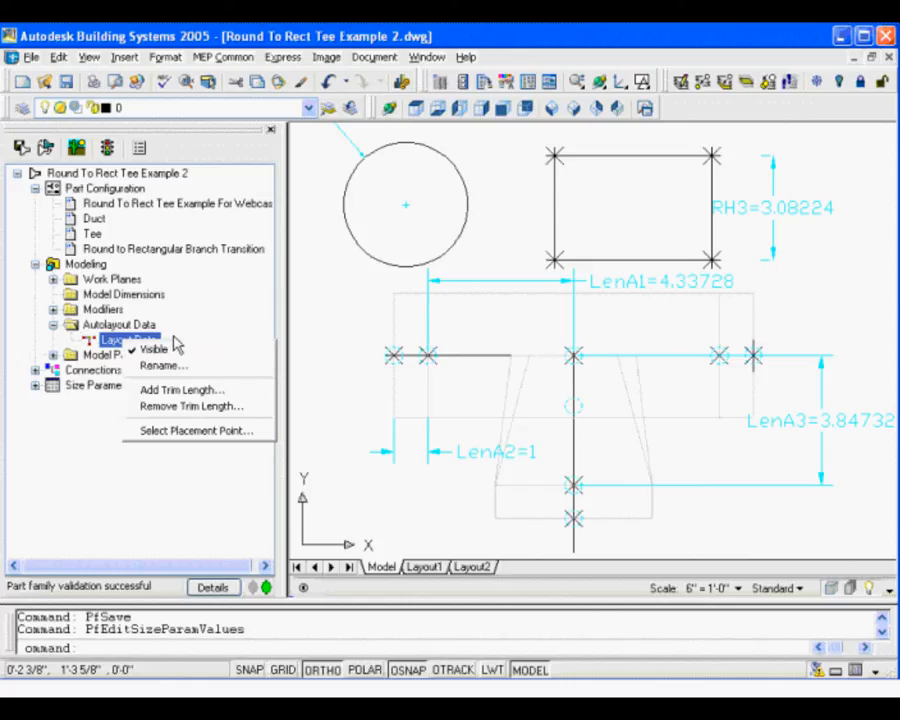
click(175, 392)
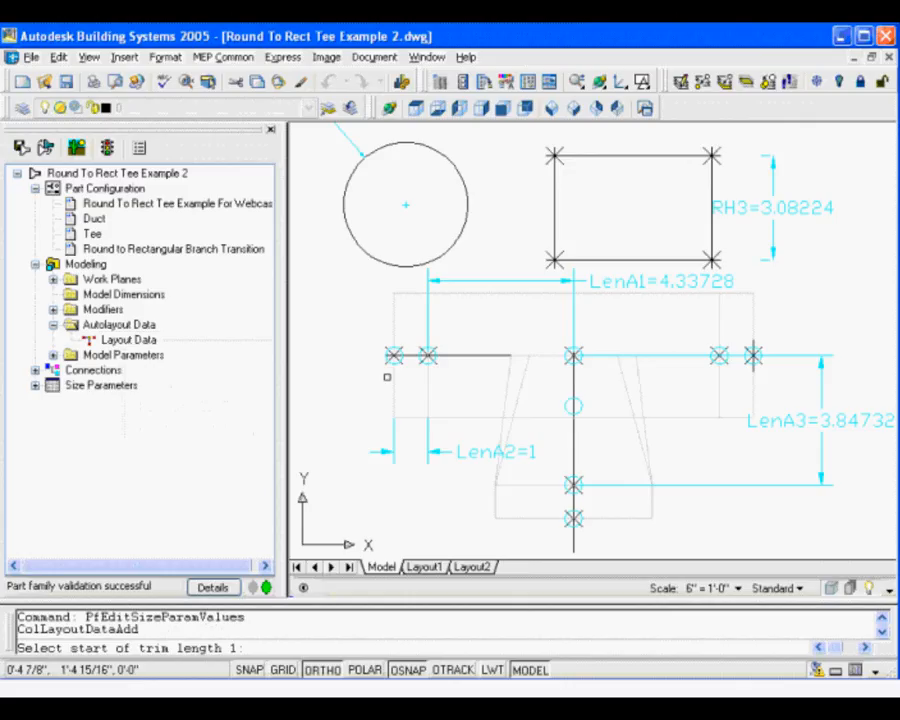
scroll(390, 378, up, 4)
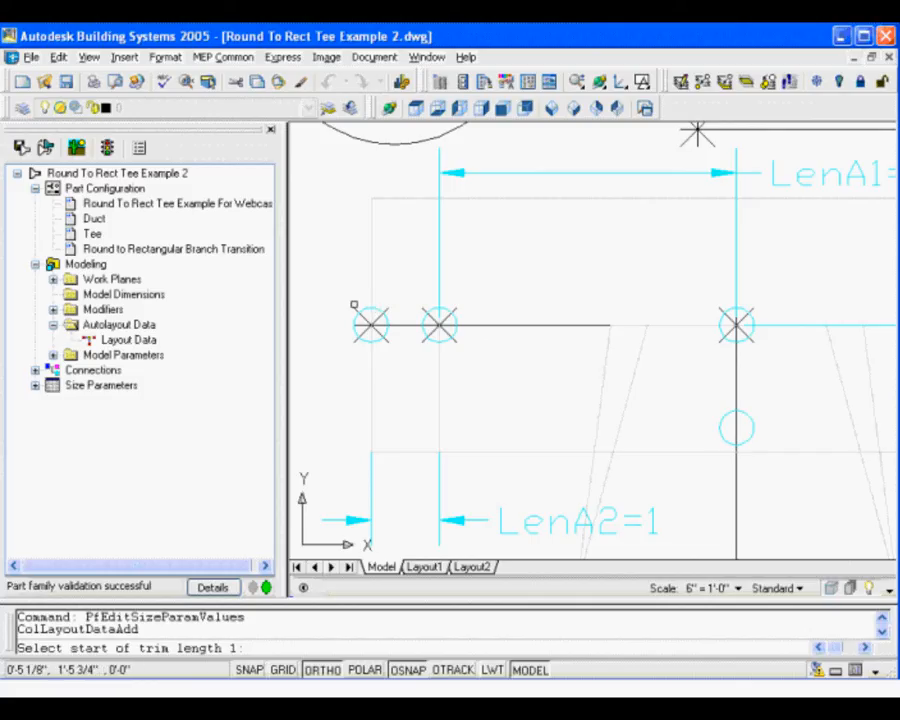
click(376, 311)
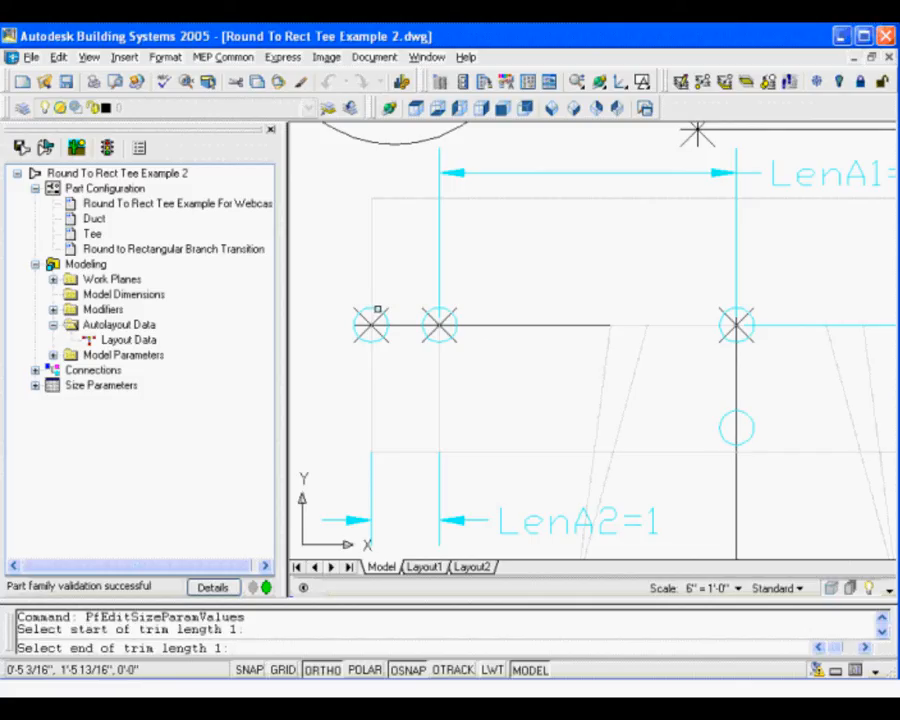
click(741, 310)
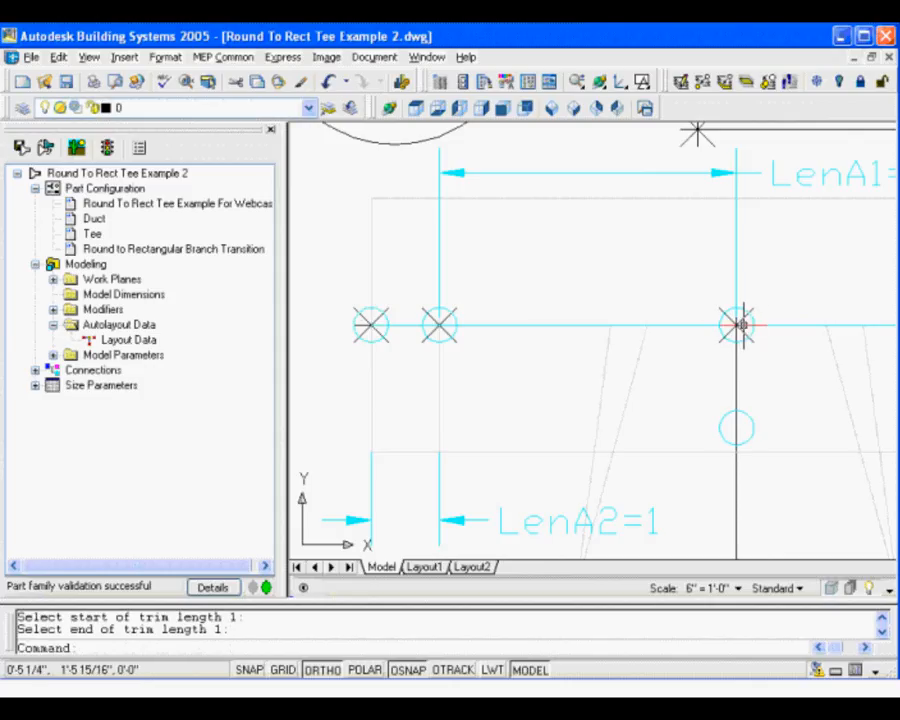
scroll(578, 266, down, 2)
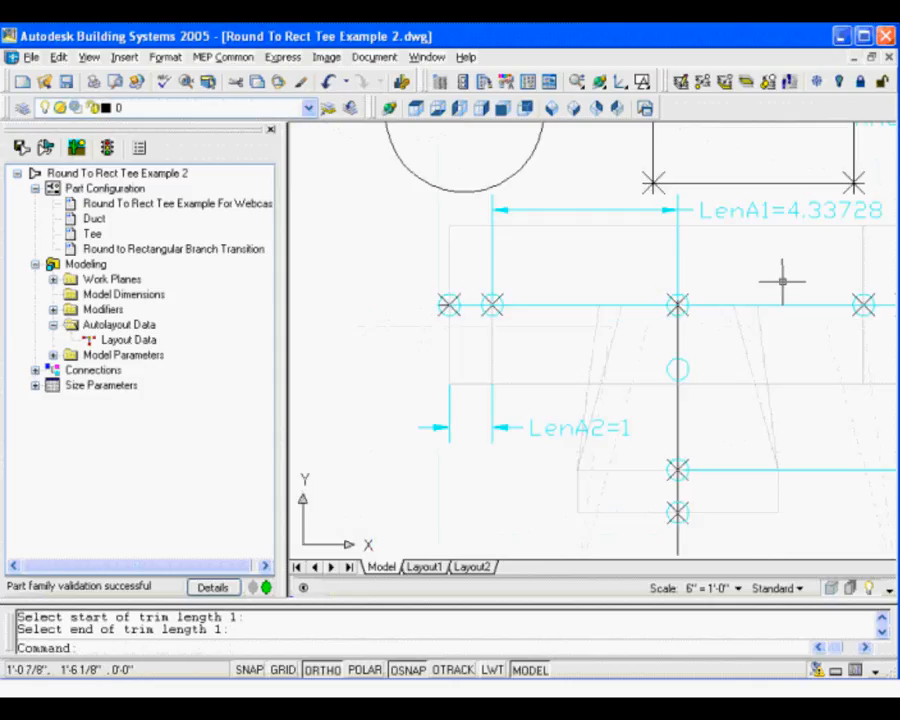
middle_drag(783, 283, 613, 280)
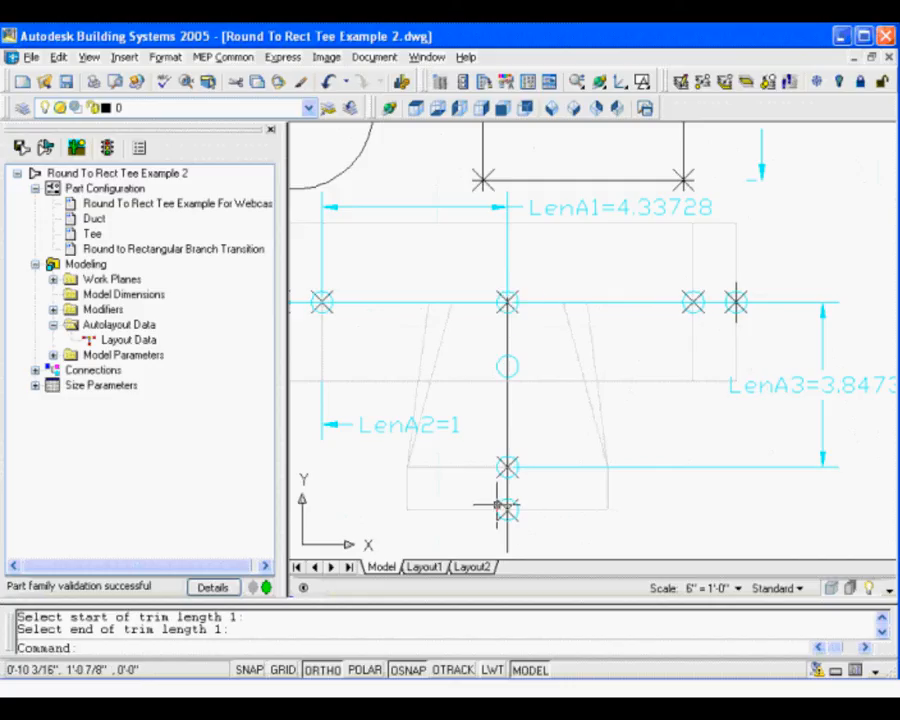
right_click(118, 342)
click(185, 406)
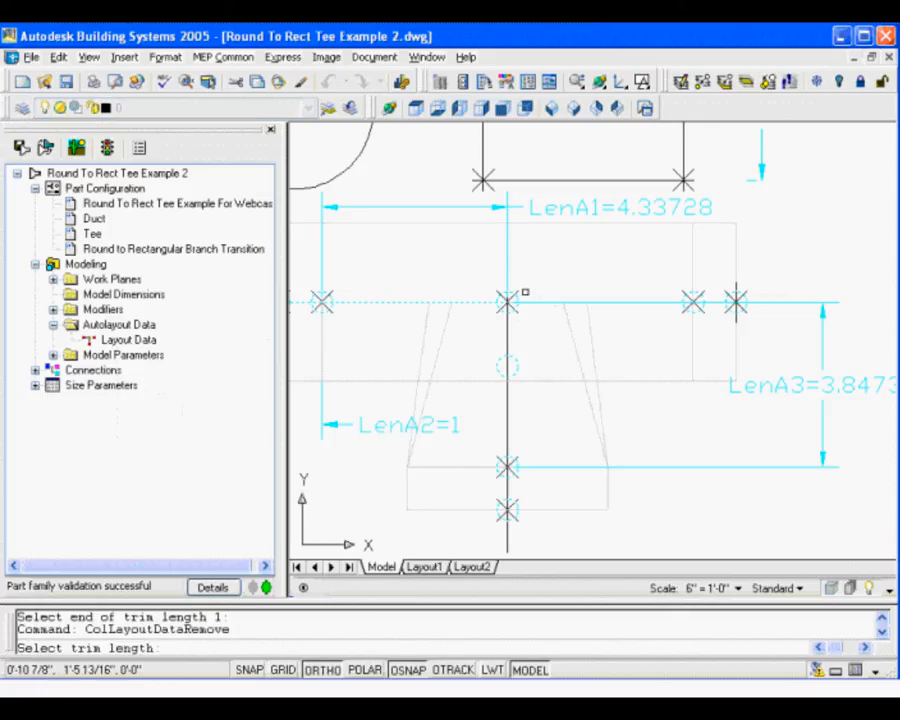
scroll(526, 293, up, 3)
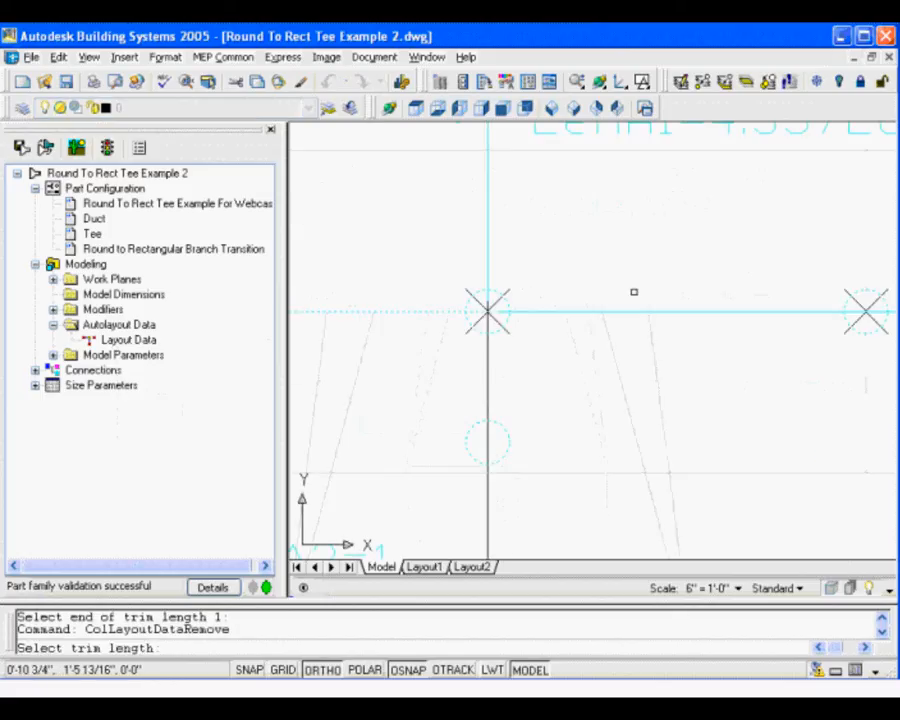
click(633, 292)
scroll(638, 289, down, 2)
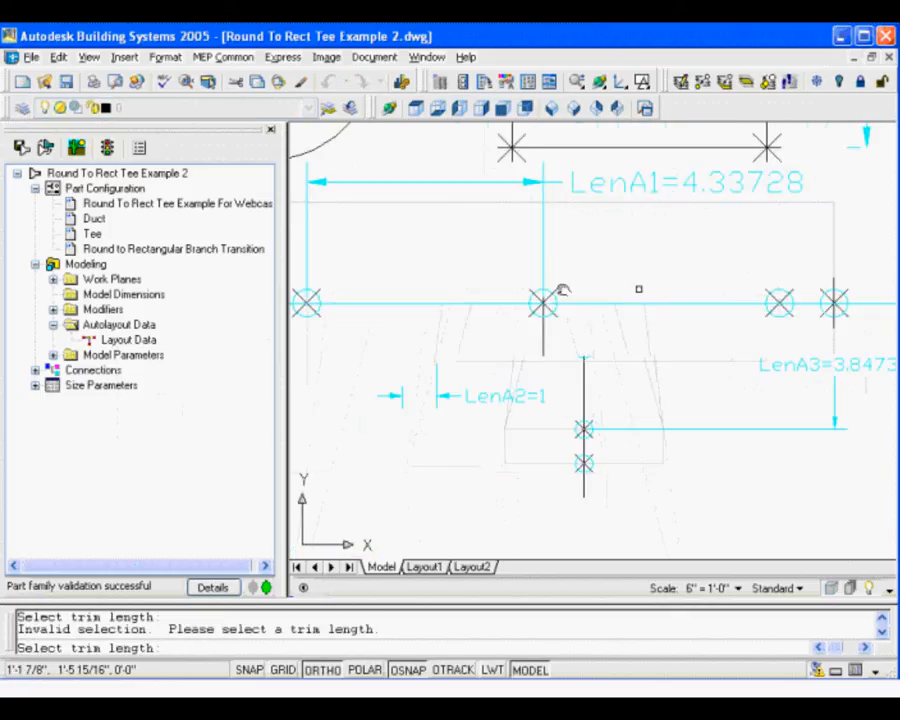
middle_drag(639, 289, 456, 293)
scroll(597, 306, up, 4)
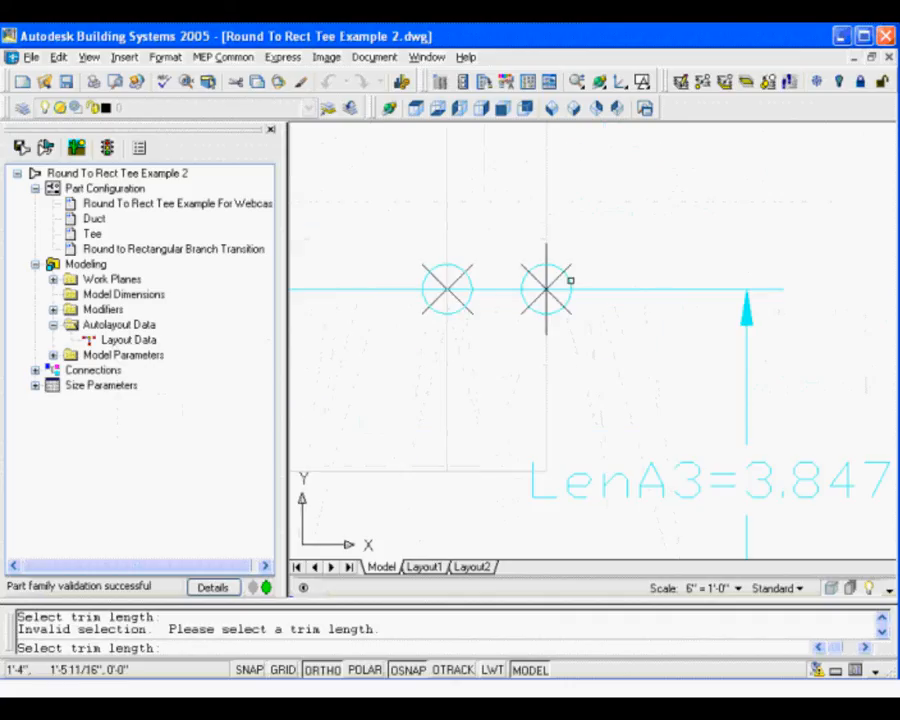
scroll(430, 249, down, 3)
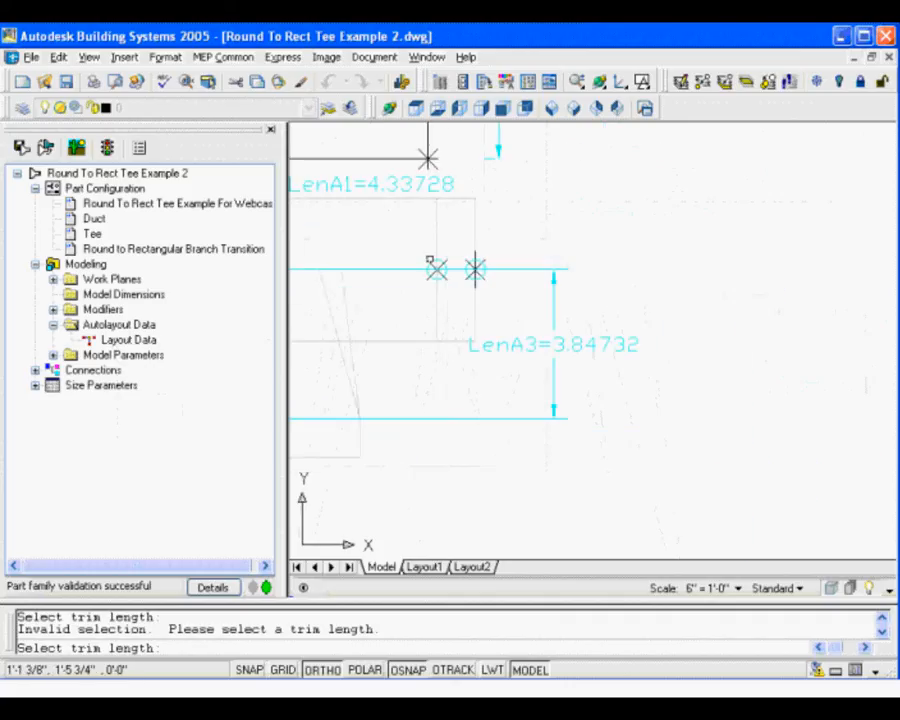
middle_drag(430, 260, 690, 269)
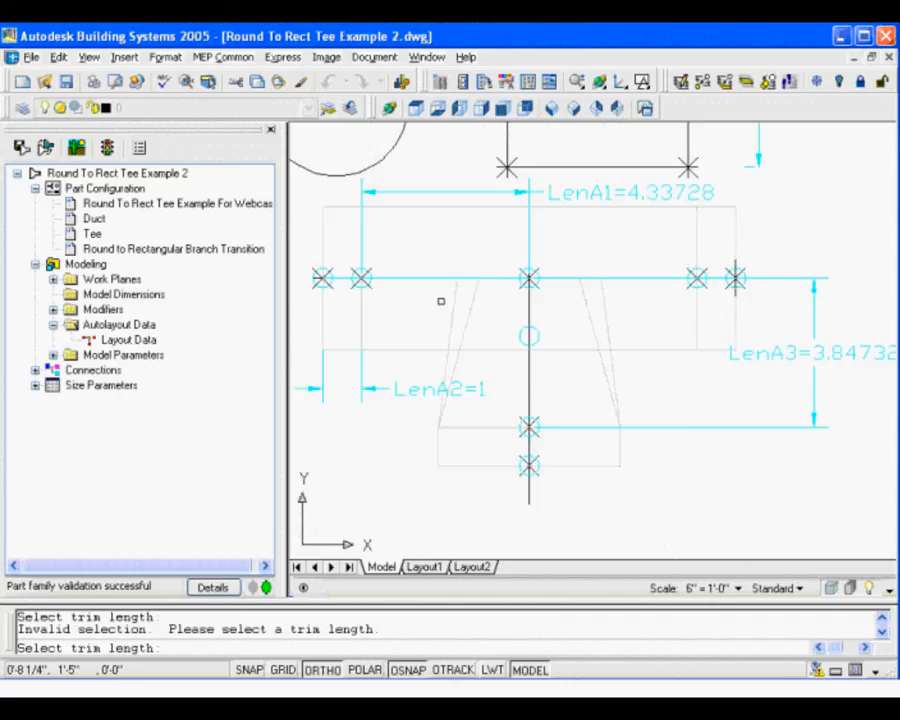
key(Return)
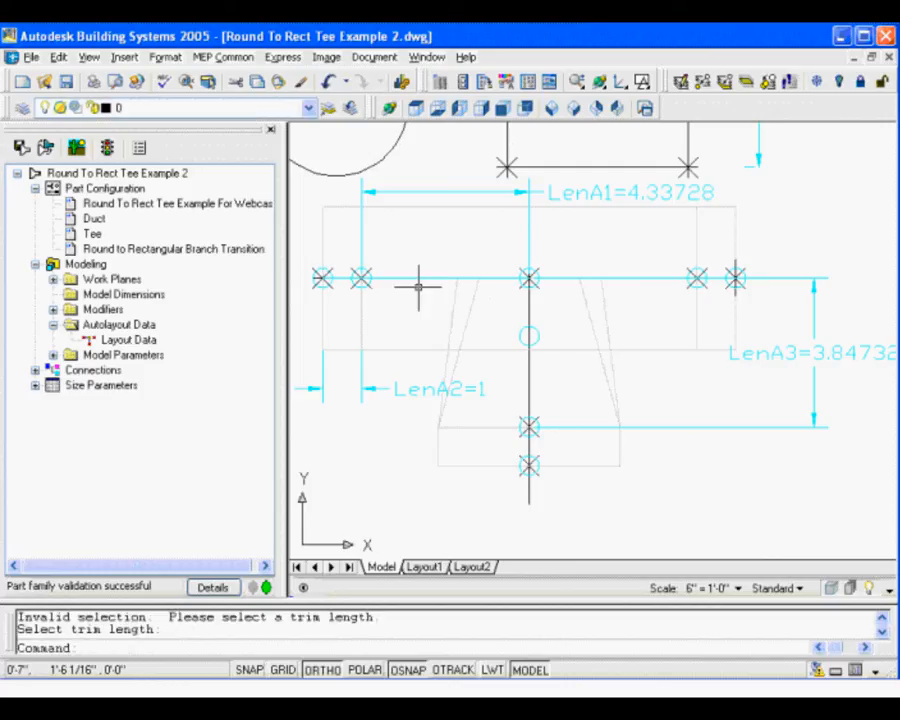
Hide the XY Plane dimensions D1, RH3, RW3, LenA1, LenA2 and LenA3 in the model.
middle_drag(418, 287, 469, 324)
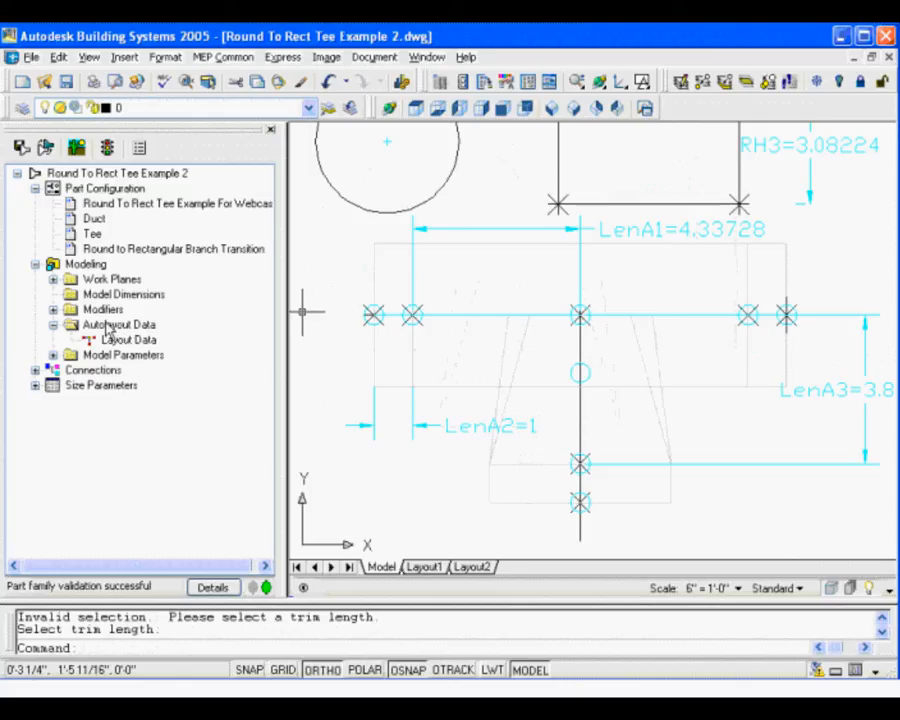
click(53, 279)
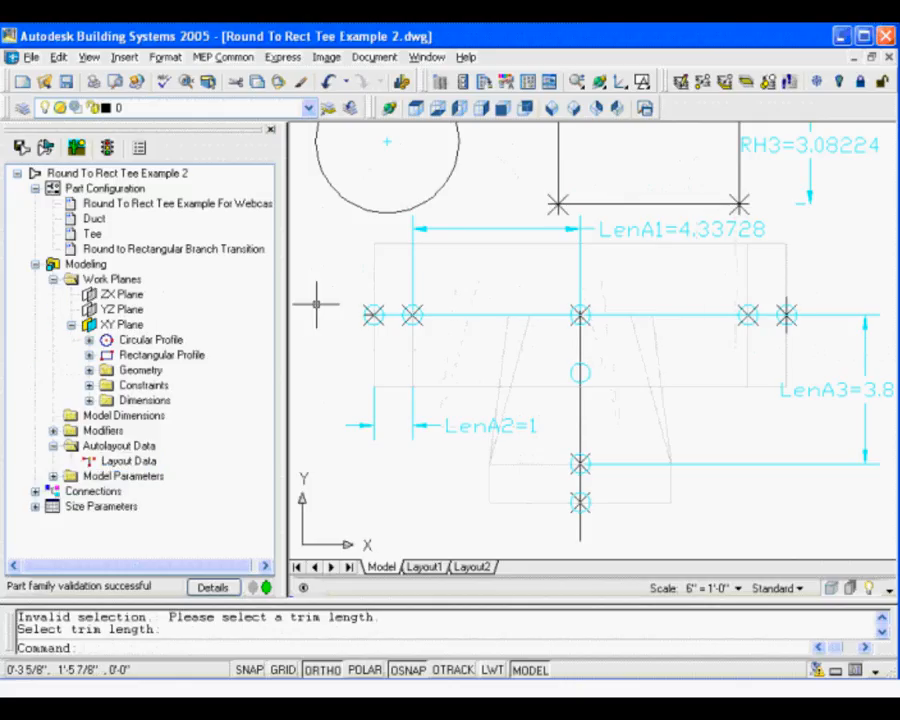
click(89, 400)
right_click(143, 415)
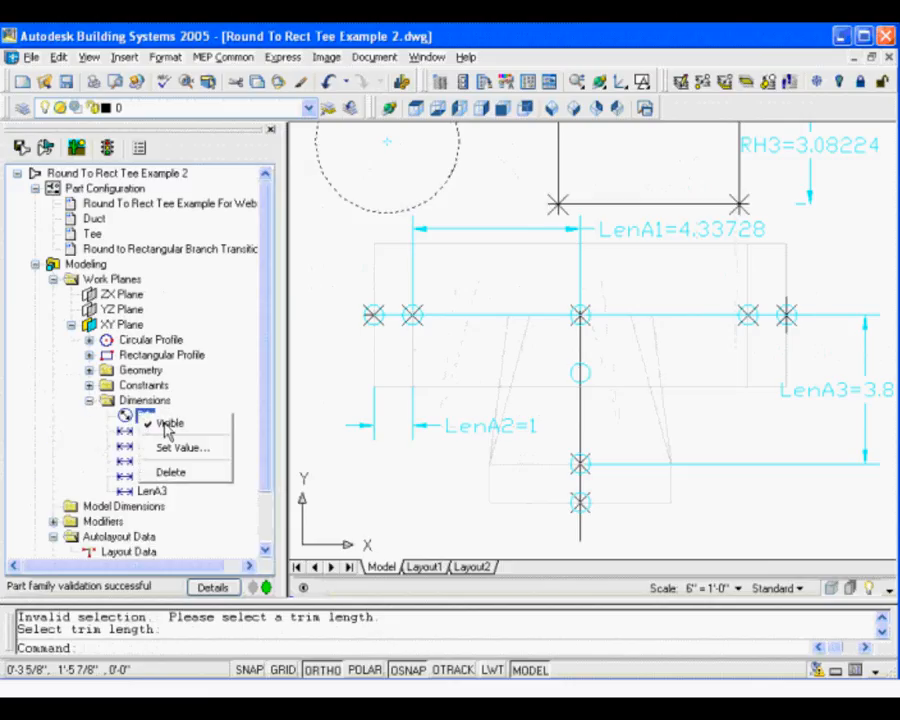
click(167, 428)
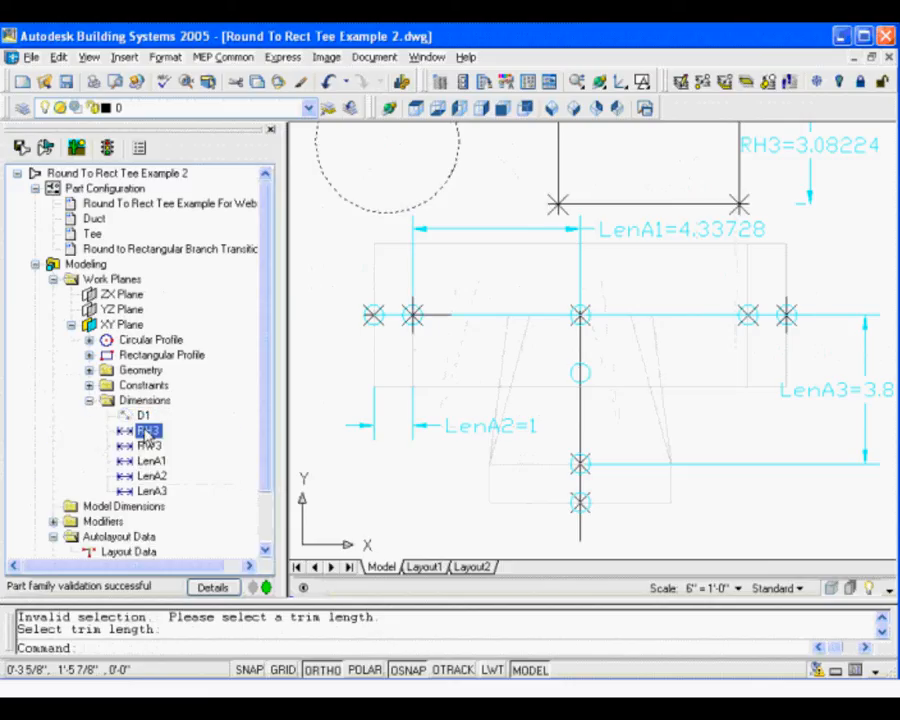
right_click(148, 446)
click(177, 457)
right_click(150, 461)
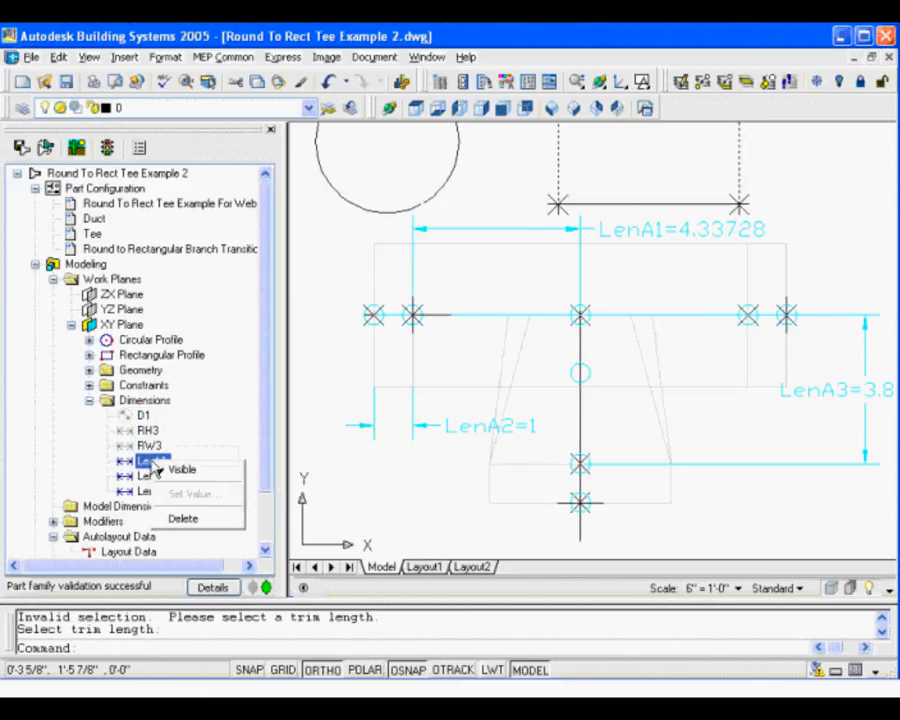
click(176, 467)
right_click(150, 476)
click(177, 486)
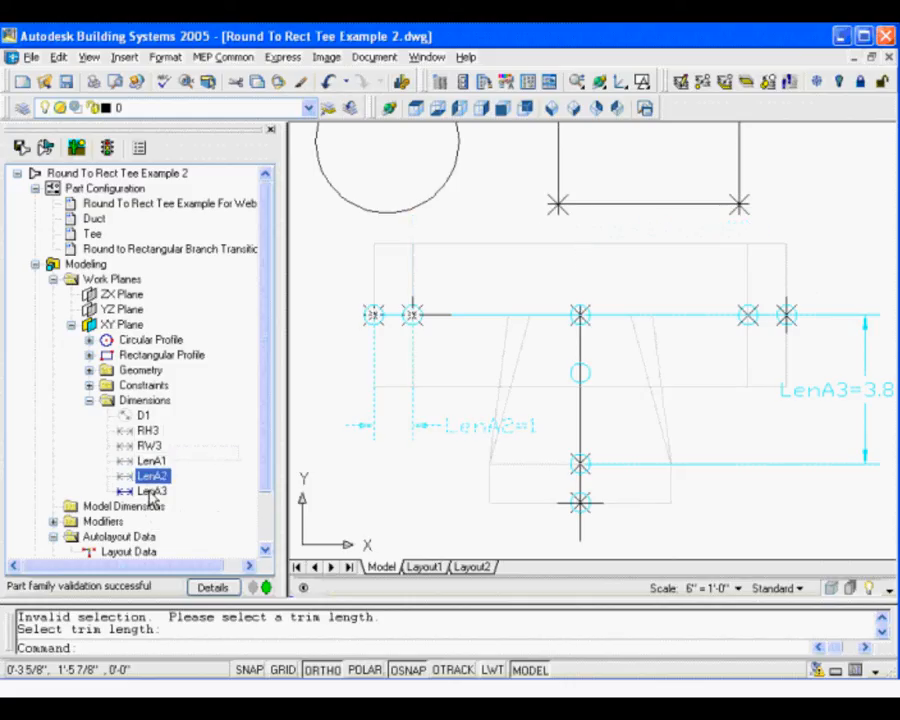
right_click(150, 491)
click(177, 501)
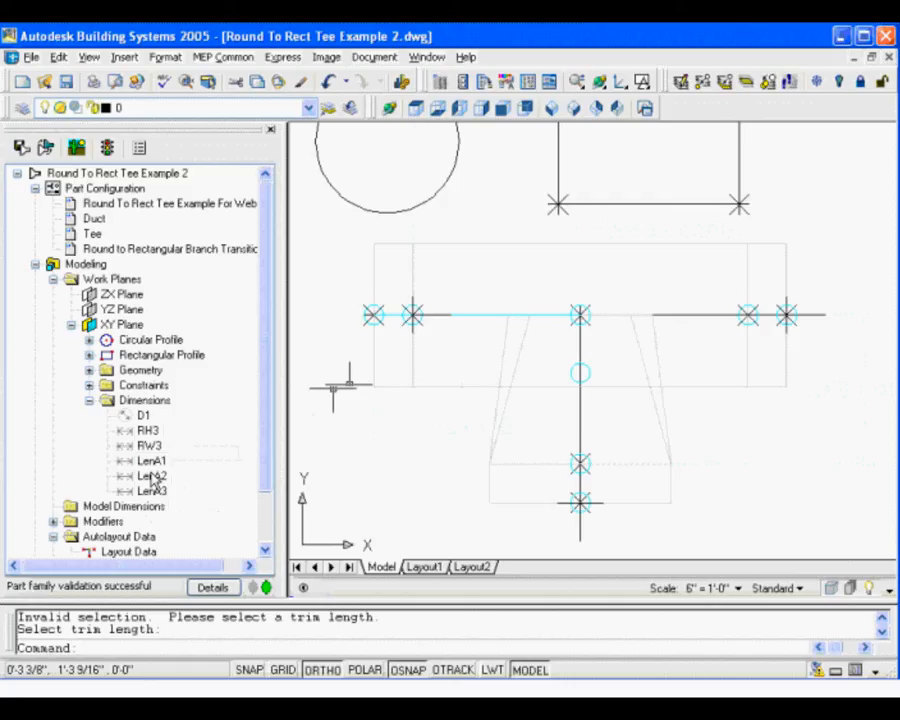
Add the second trim length to the Layout Data, from the right end point of the main run to the tee's centre point.
right_click(113, 462)
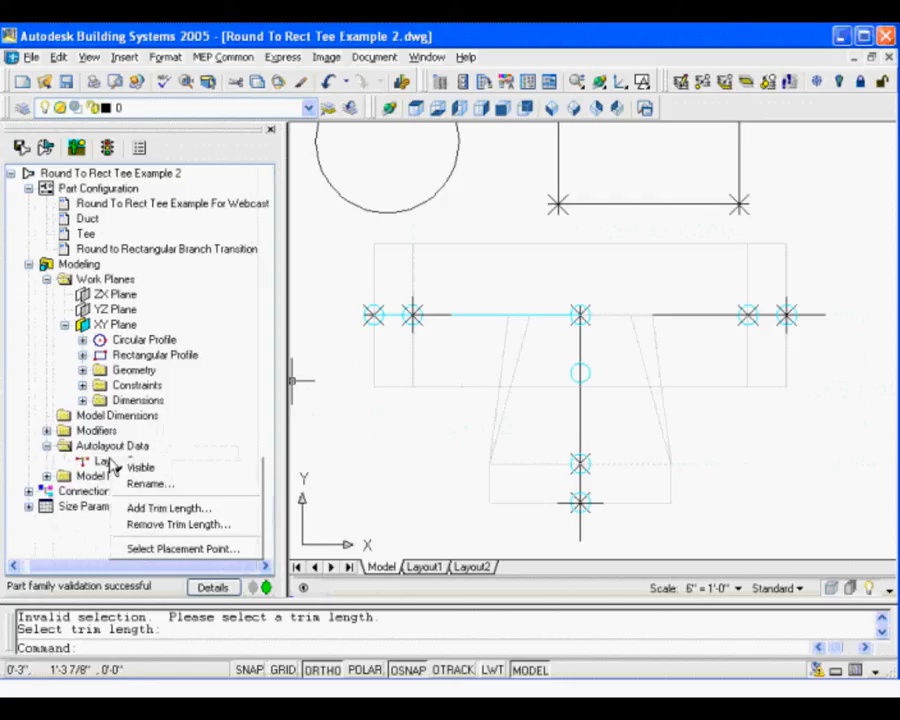
click(161, 508)
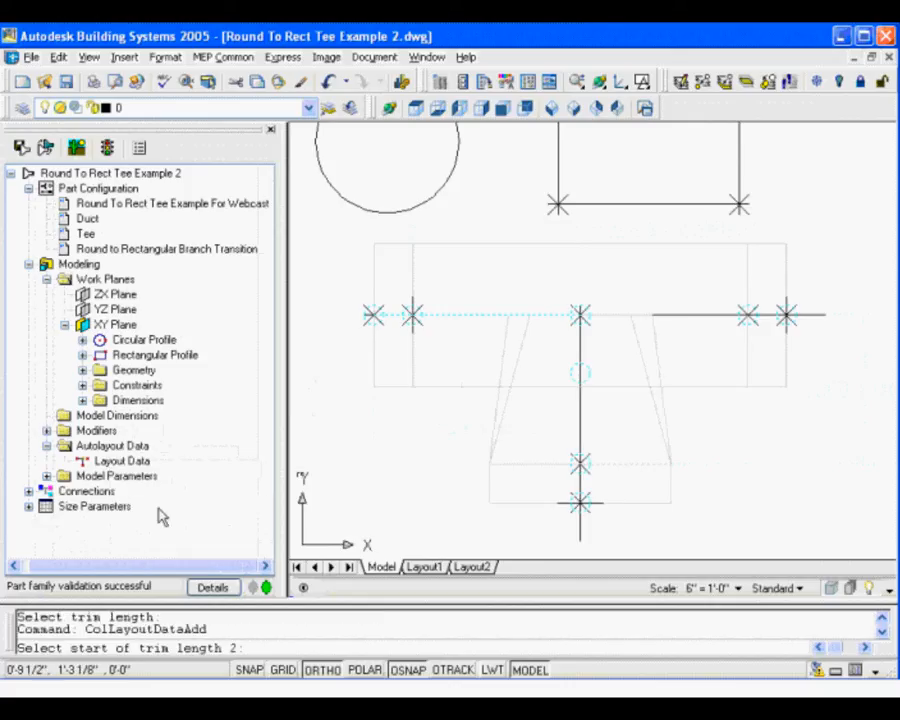
scroll(782, 312, up, 5)
click(806, 295)
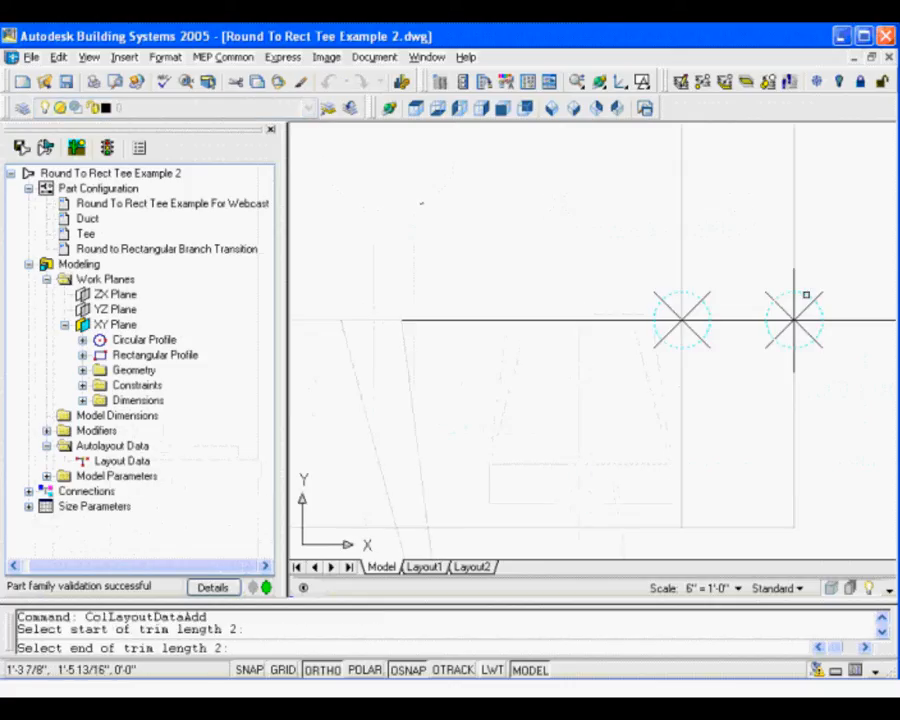
scroll(534, 276, down, 4)
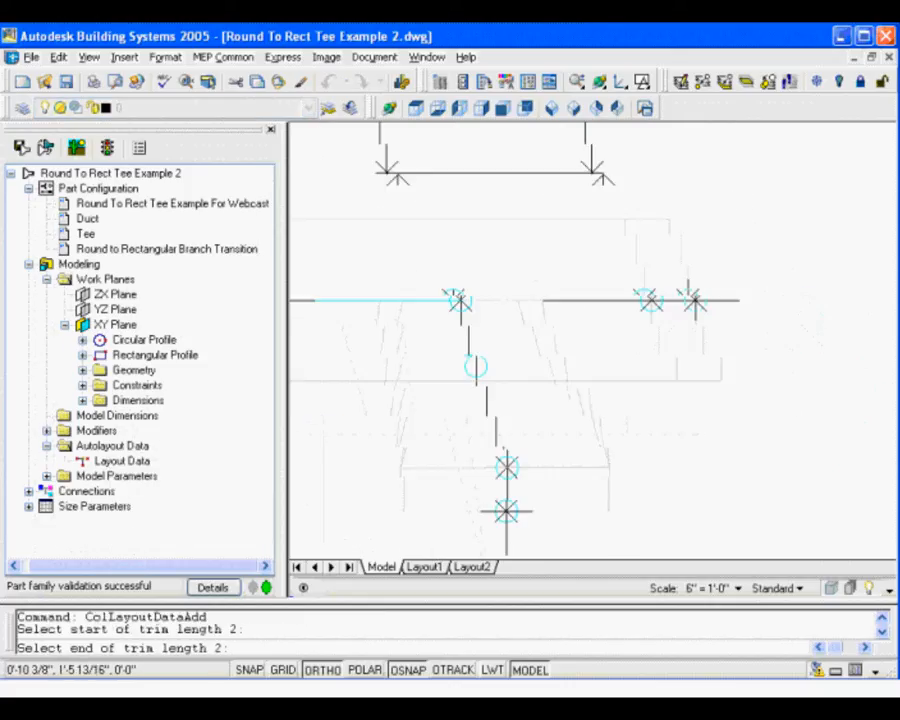
scroll(526, 288, up, 3)
click(526, 288)
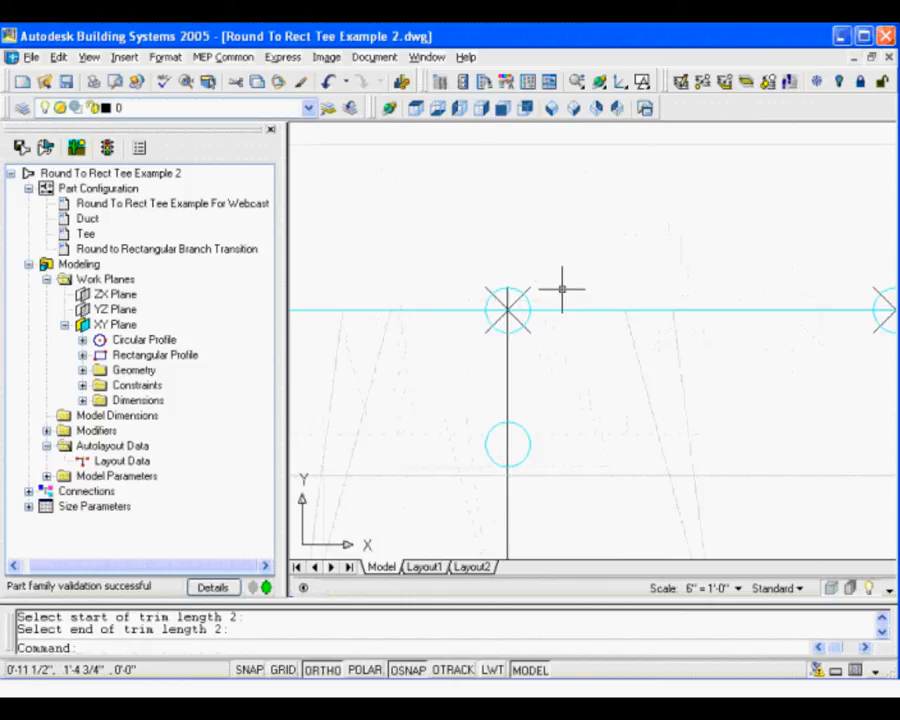
Add the third trim length to the Layout Data, from the outer end point of the branch to the tee's centre point.
scroll(563, 287, down, 3)
middle_drag(535, 252, 537, 168)
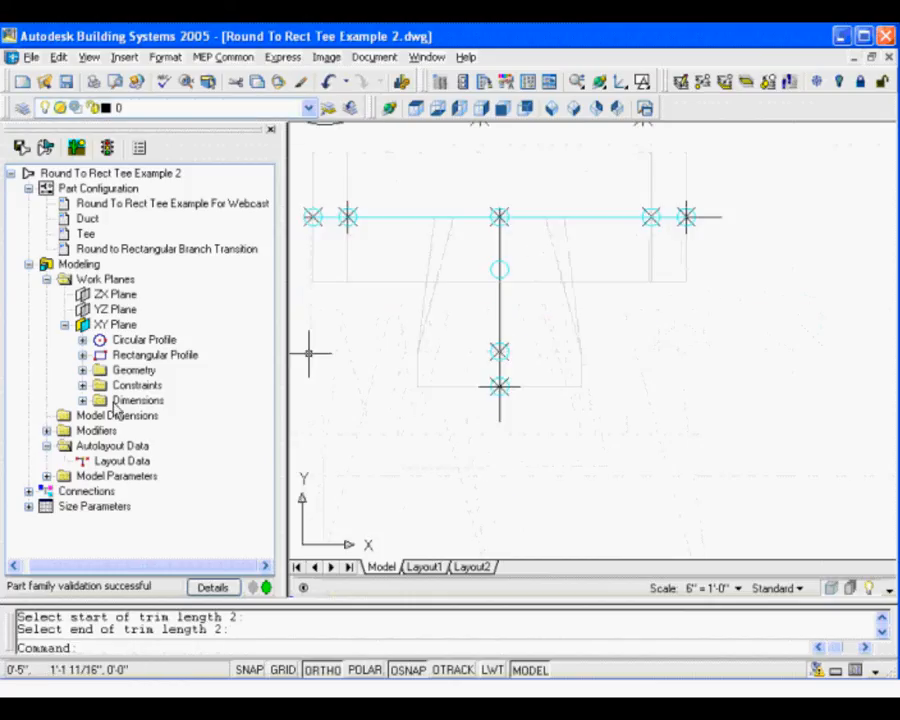
right_click(118, 462)
click(165, 507)
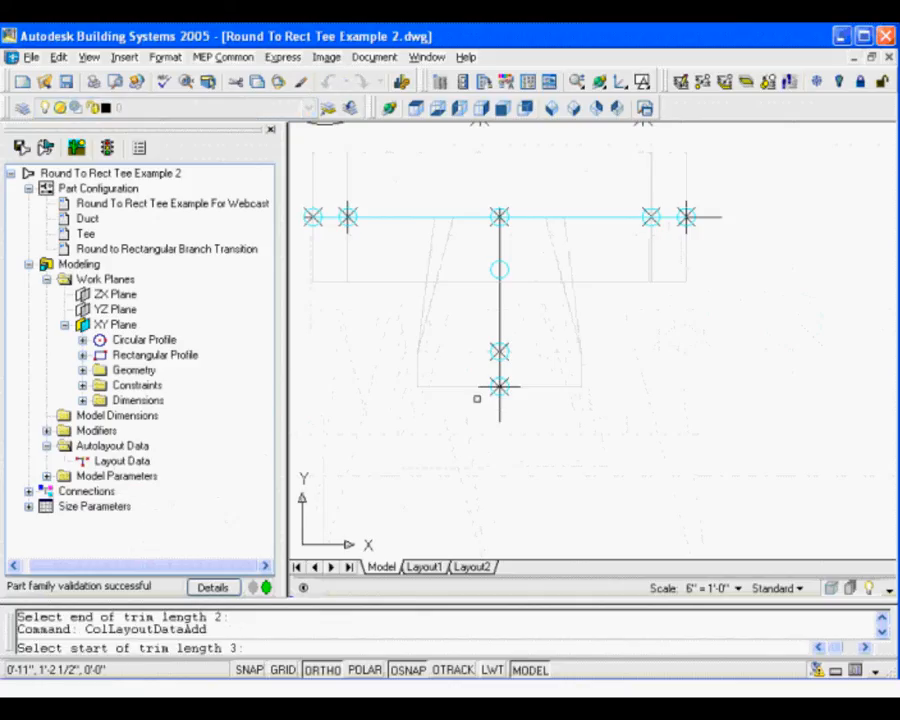
scroll(500, 415, up, 2)
scroll(496, 428, up, 2)
click(494, 420)
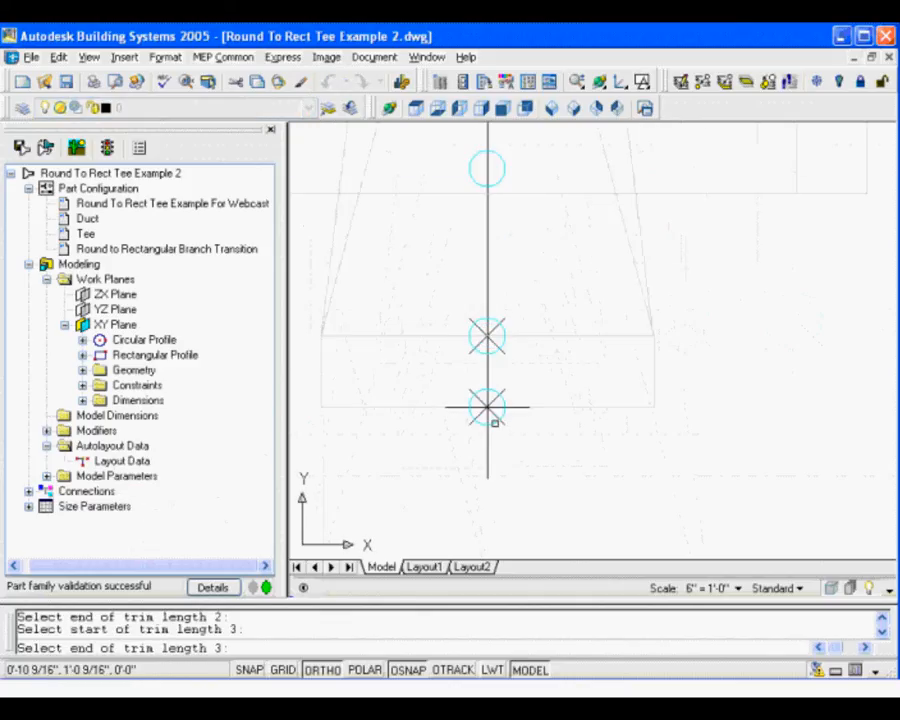
middle_drag(522, 249, 542, 461)
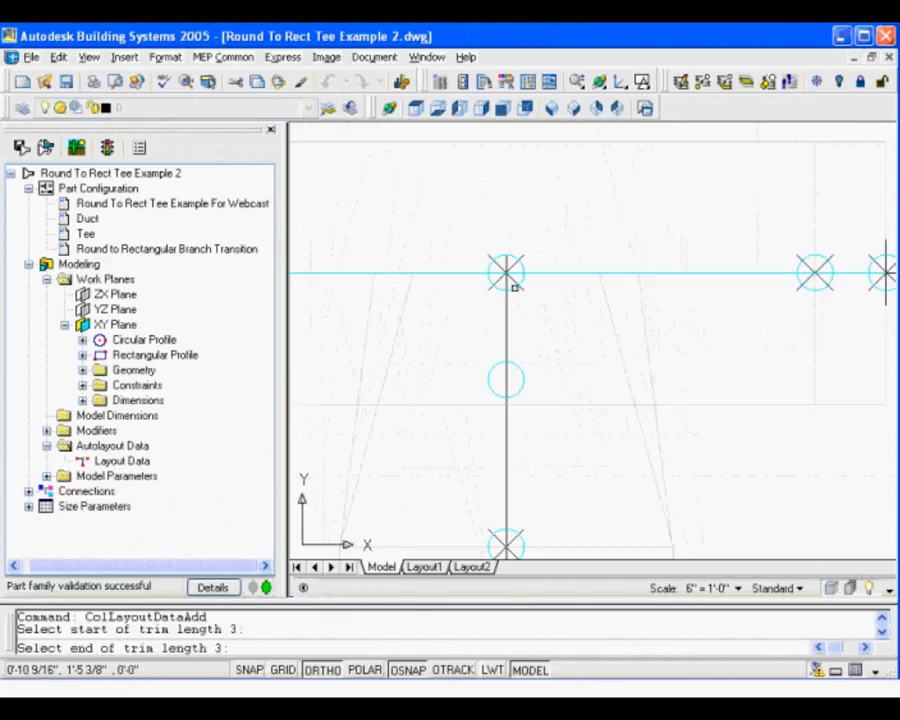
click(510, 285)
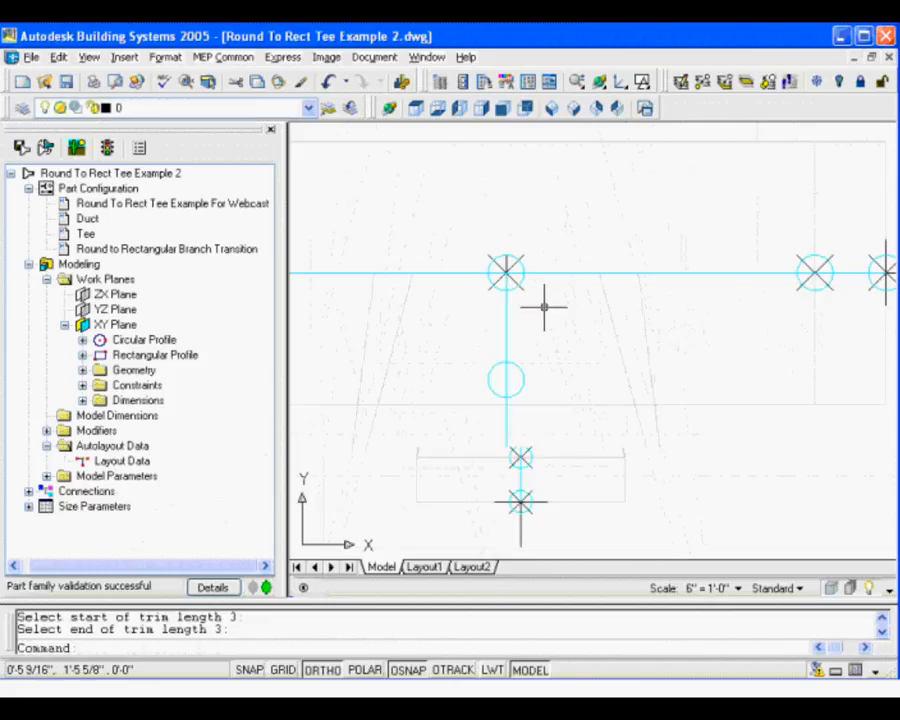
Set the Layout Data placement point at the tee's centre point, where the branch meets the main run, and clear the selection.
scroll(544, 306, down, 5)
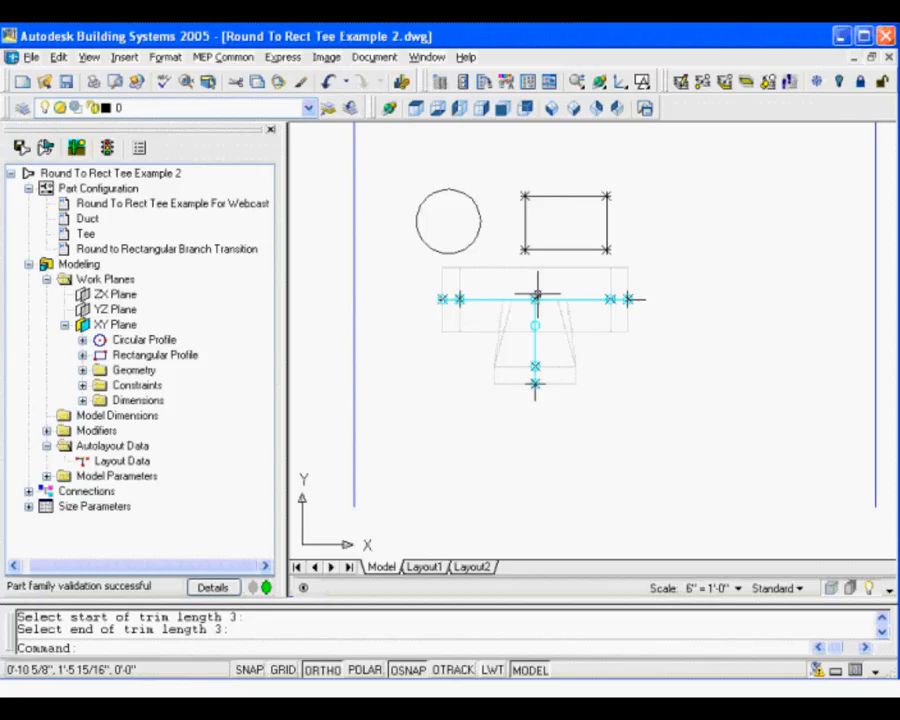
scroll(535, 298, up, 3)
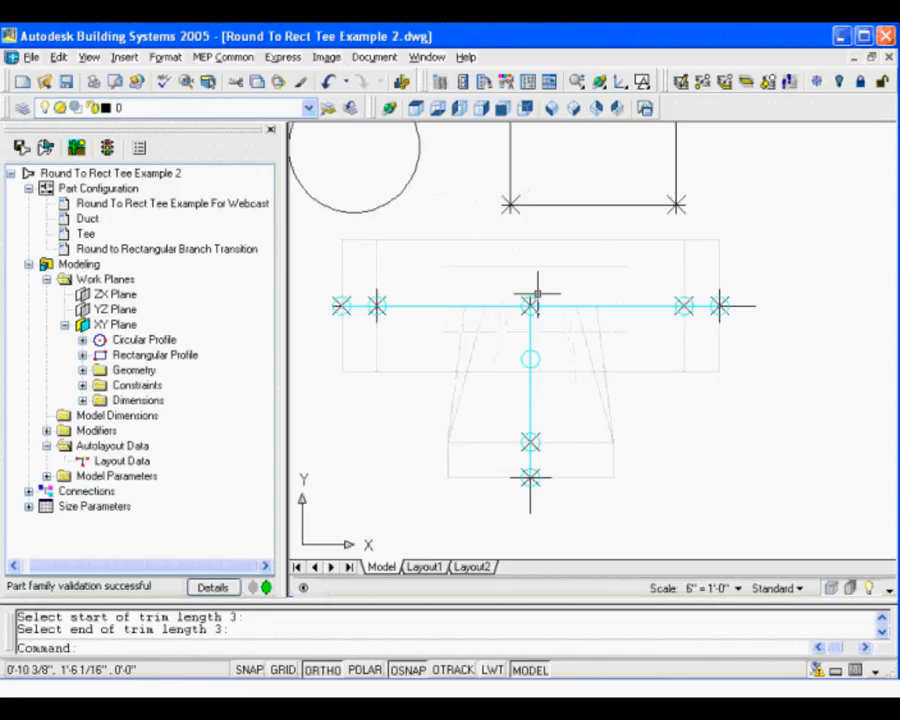
right_click(136, 462)
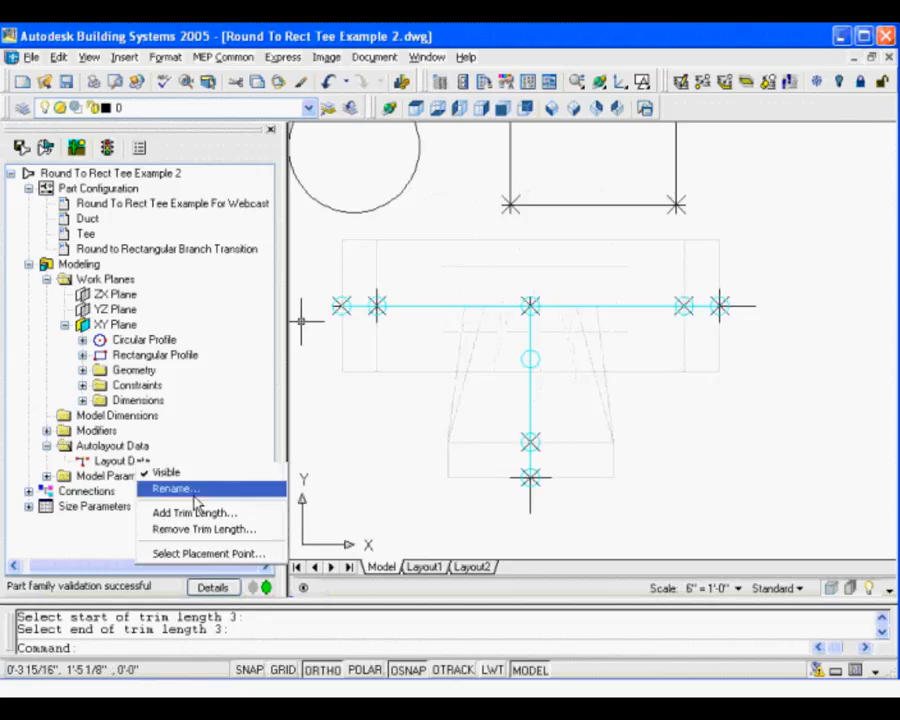
click(196, 556)
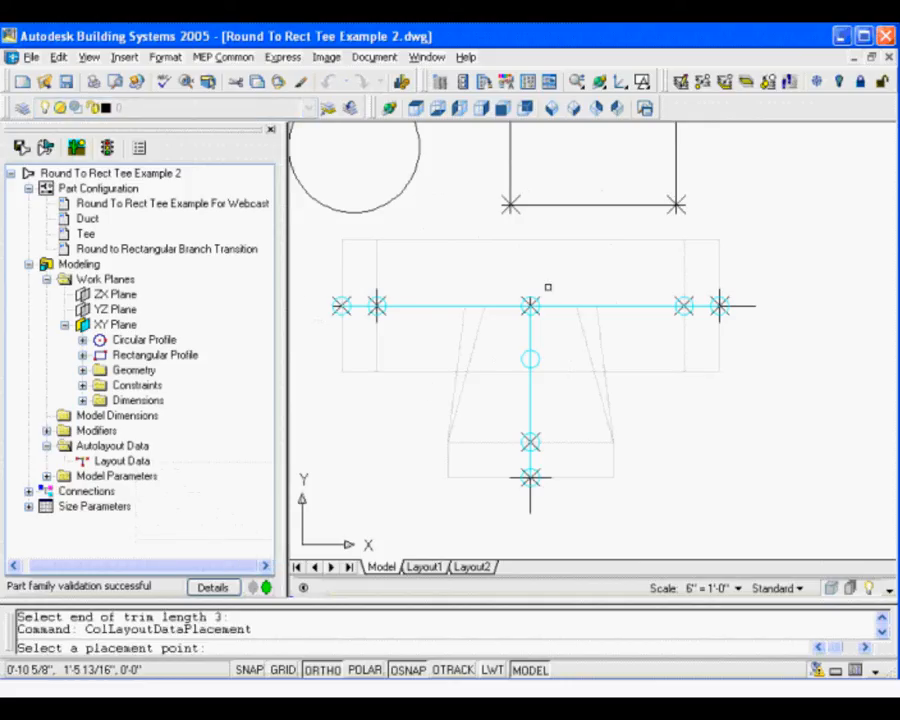
scroll(540, 292, up, 2)
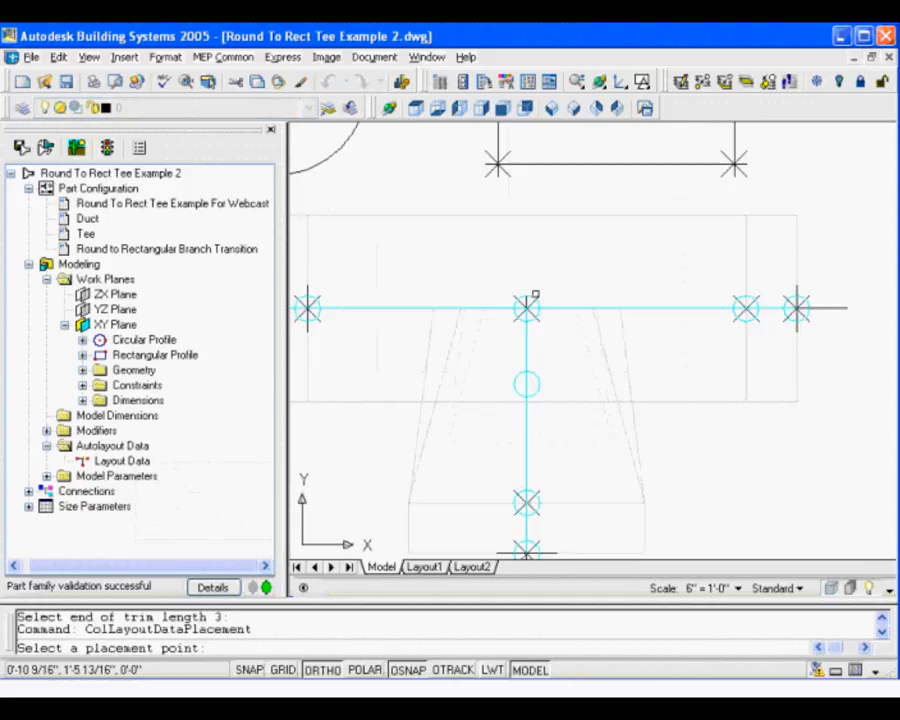
scroll(535, 296, up, 1)
click(527, 308)
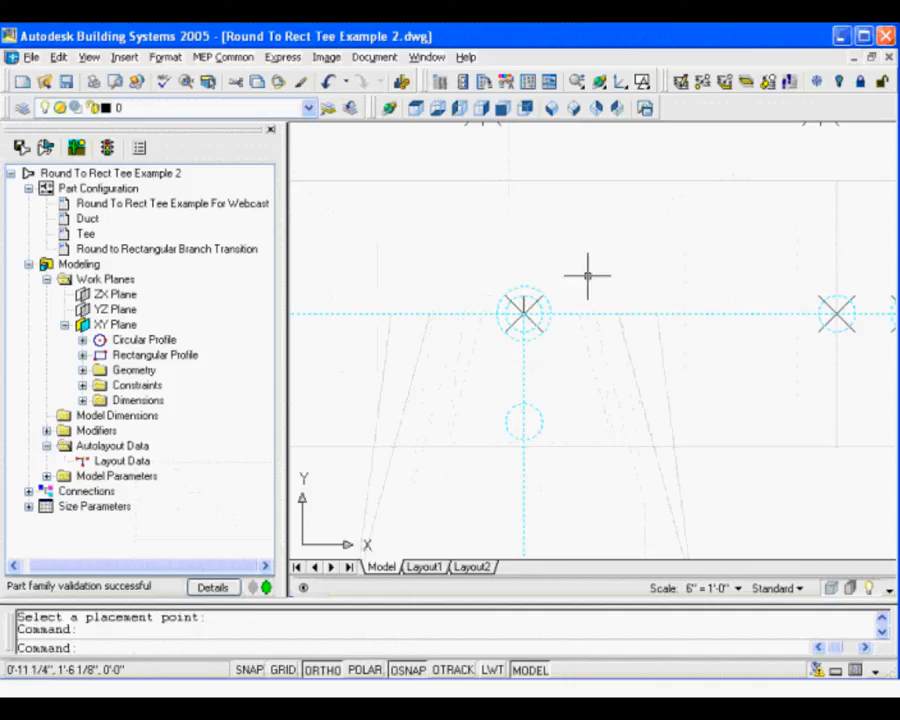
scroll(585, 277, down, 3)
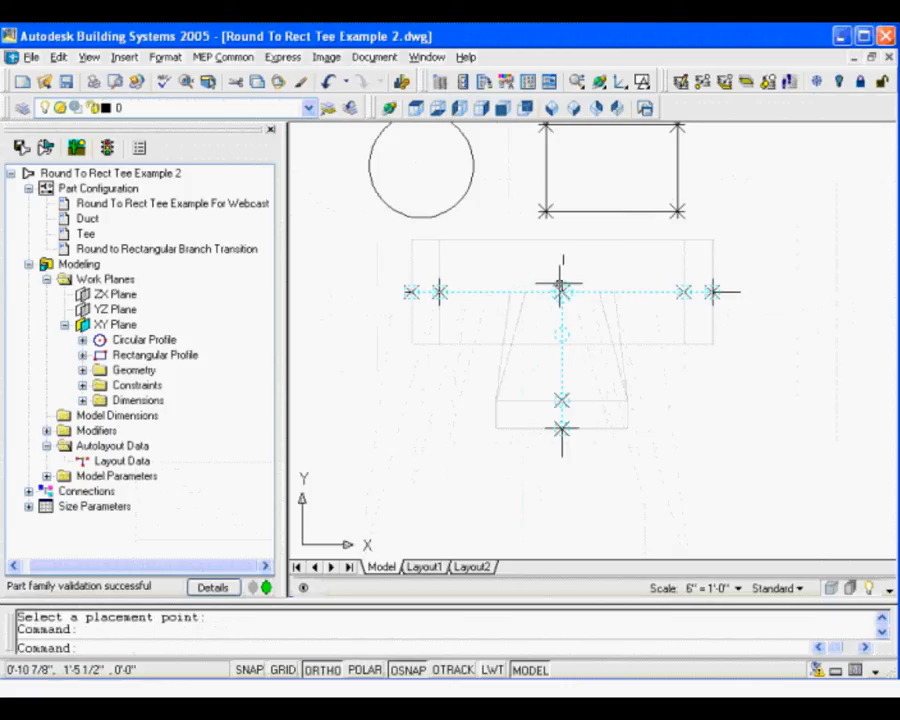
key(Escape)
key(Escape)
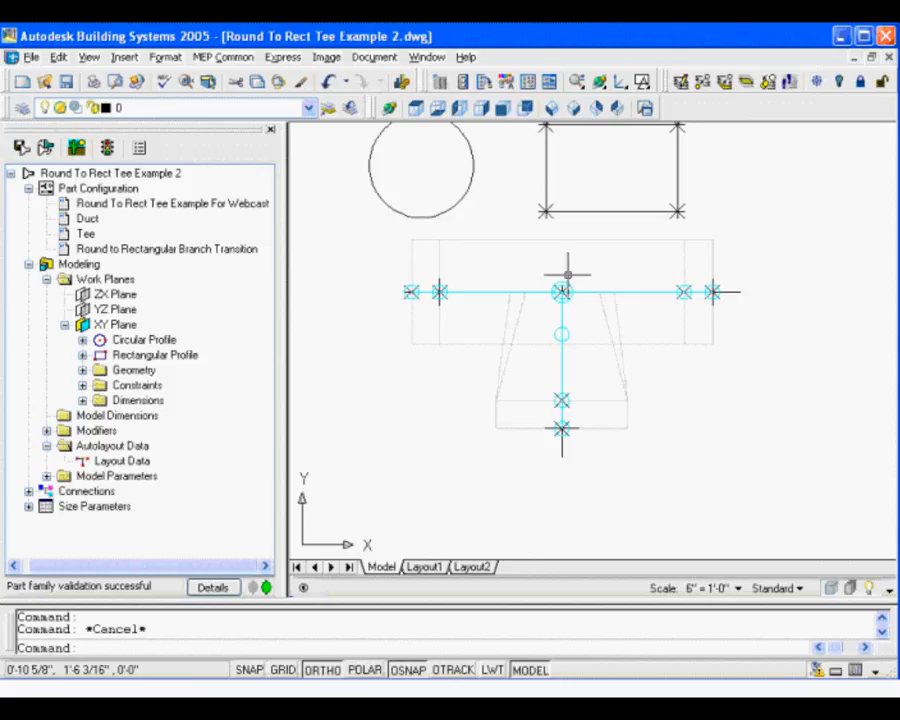
middle_drag(547, 257, 521, 312)
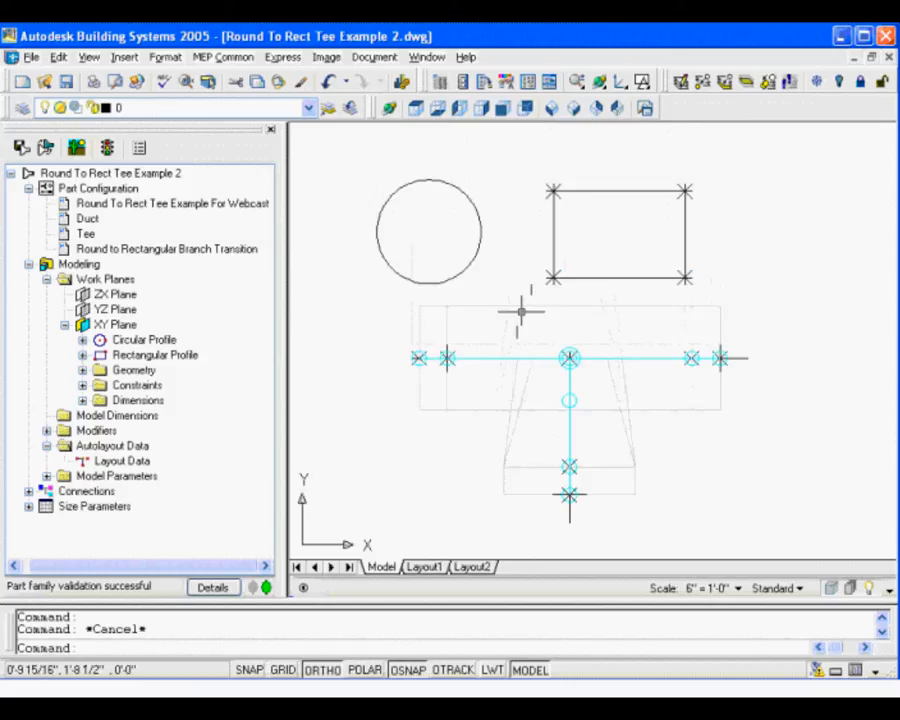
Save the round-to-rectangular tee part family and close Content Builder.
click(21, 148)
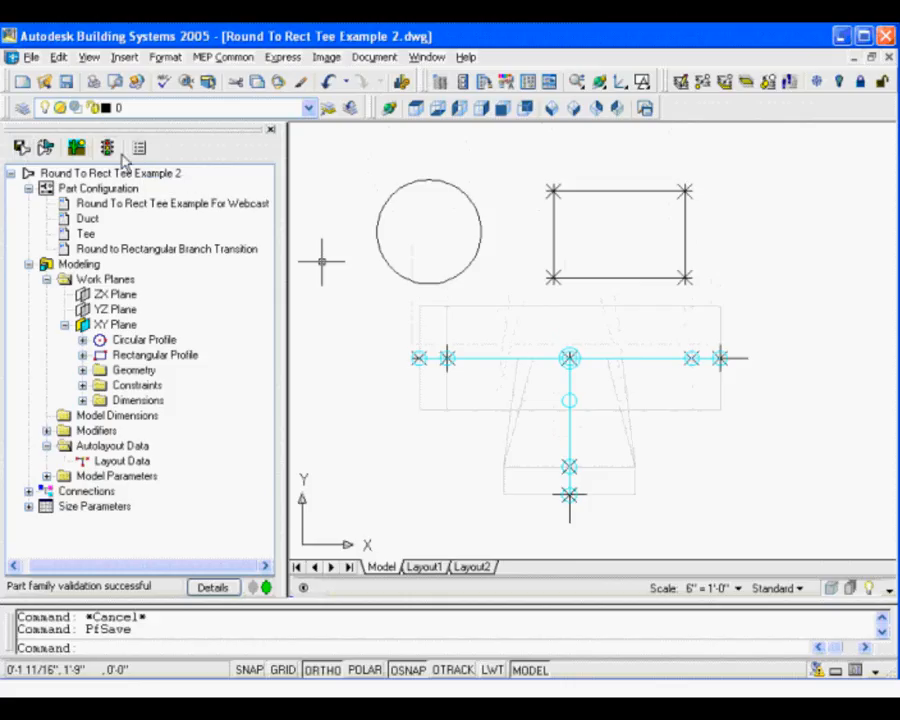
click(271, 130)
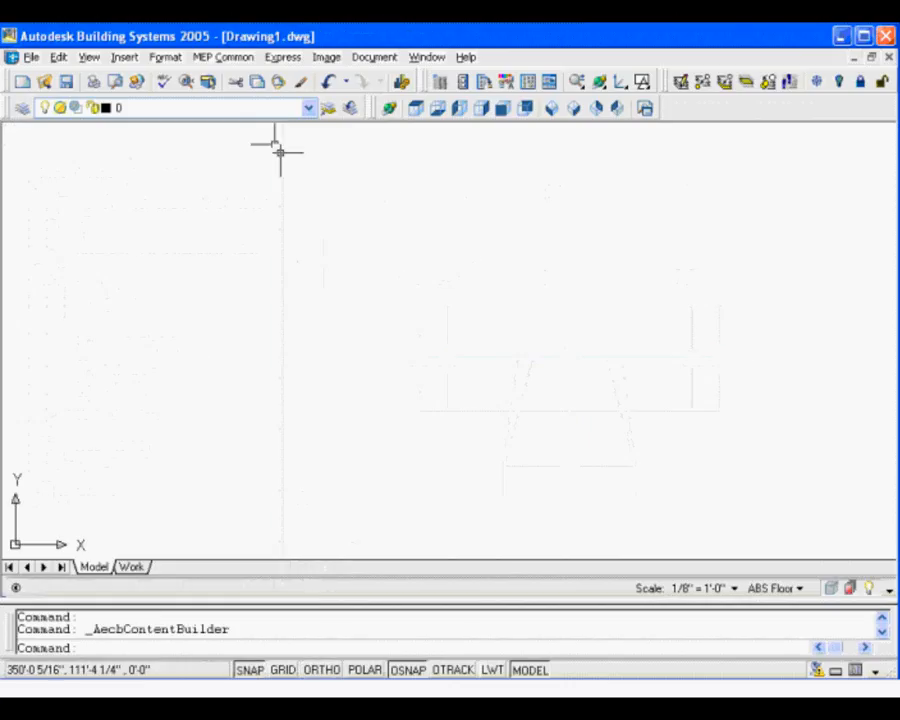
Start adding a duct fitting, choosing Round To Rect Tee Example For Webcast from the Multi-shape Slip Joint tees.
click(484, 82)
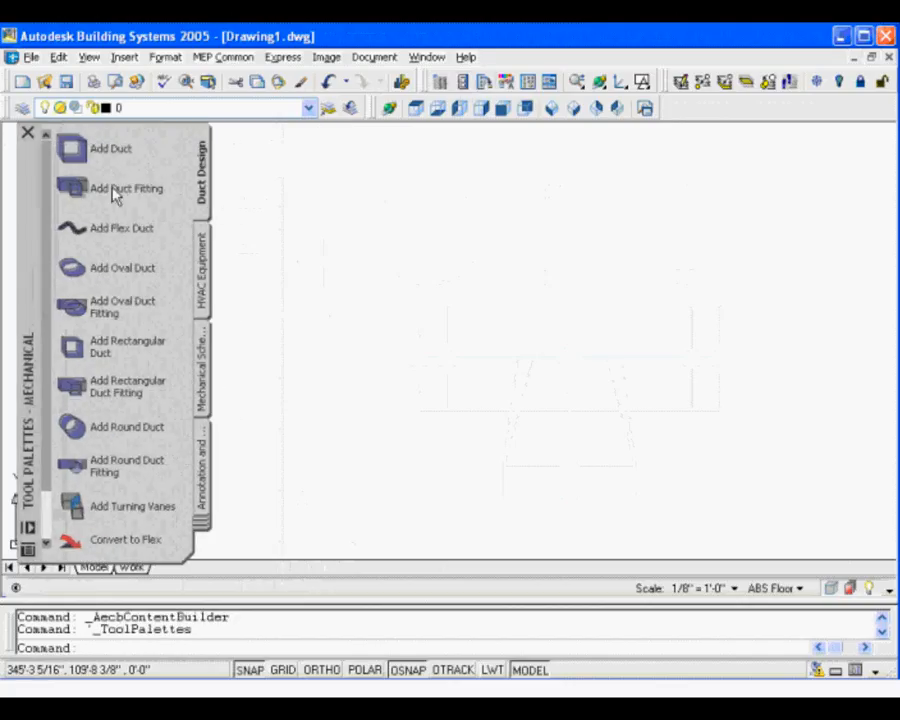
click(115, 192)
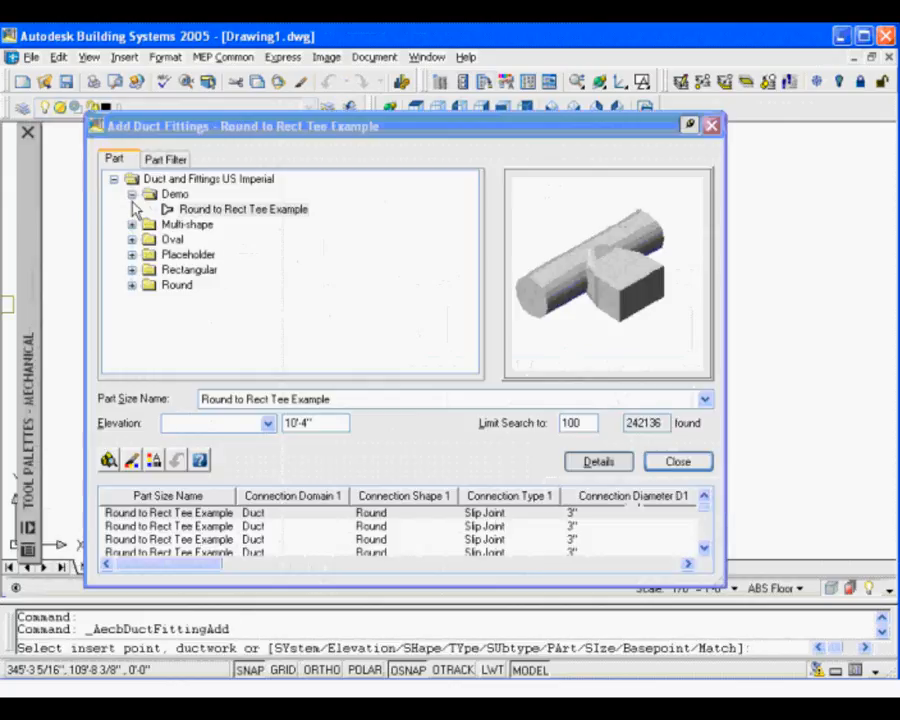
click(132, 195)
click(131, 209)
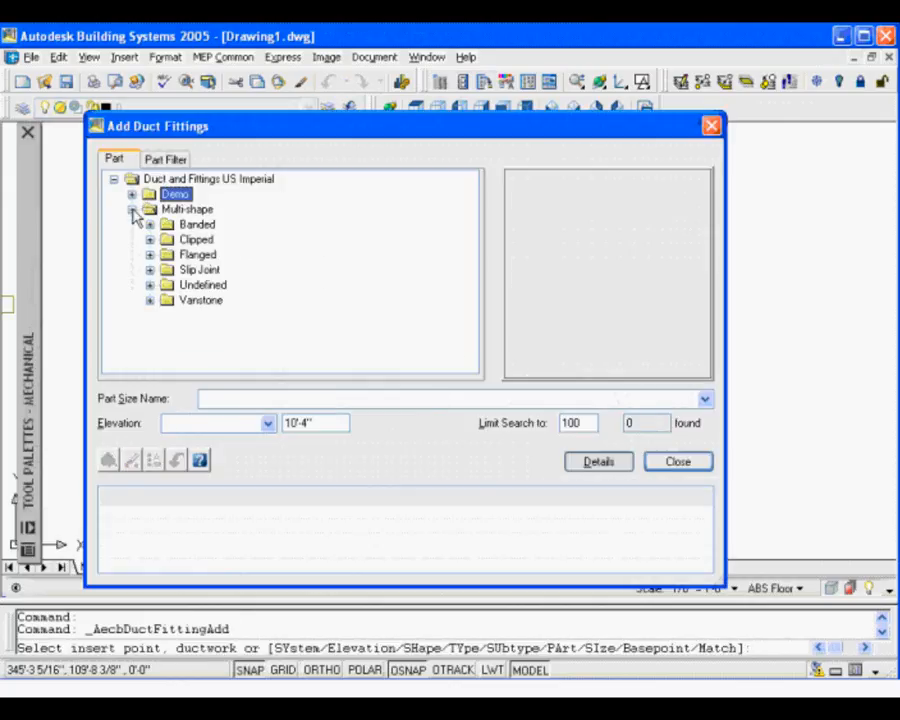
click(150, 270)
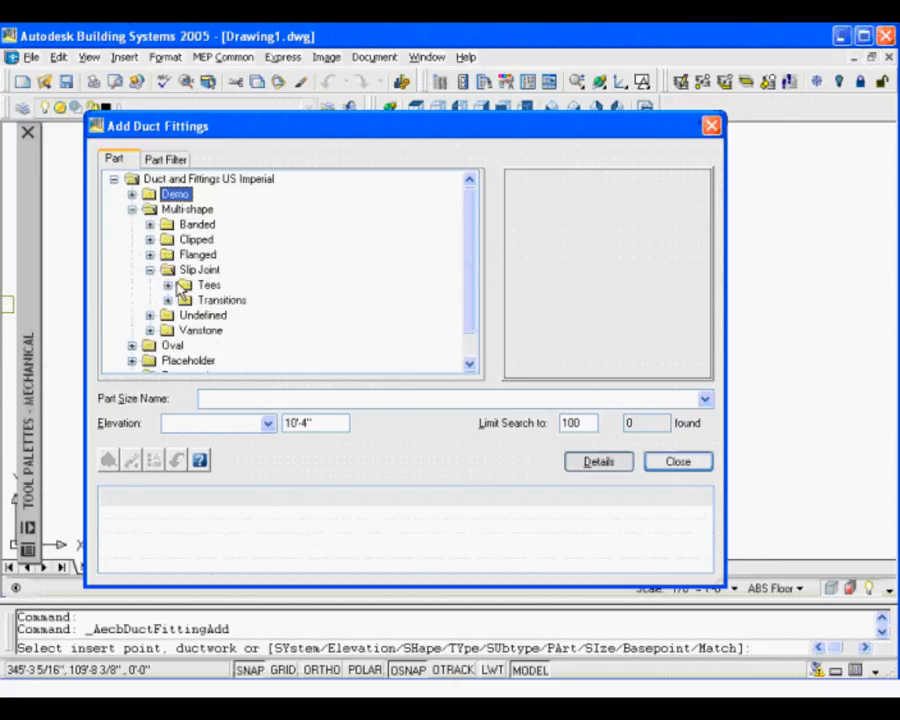
click(168, 284)
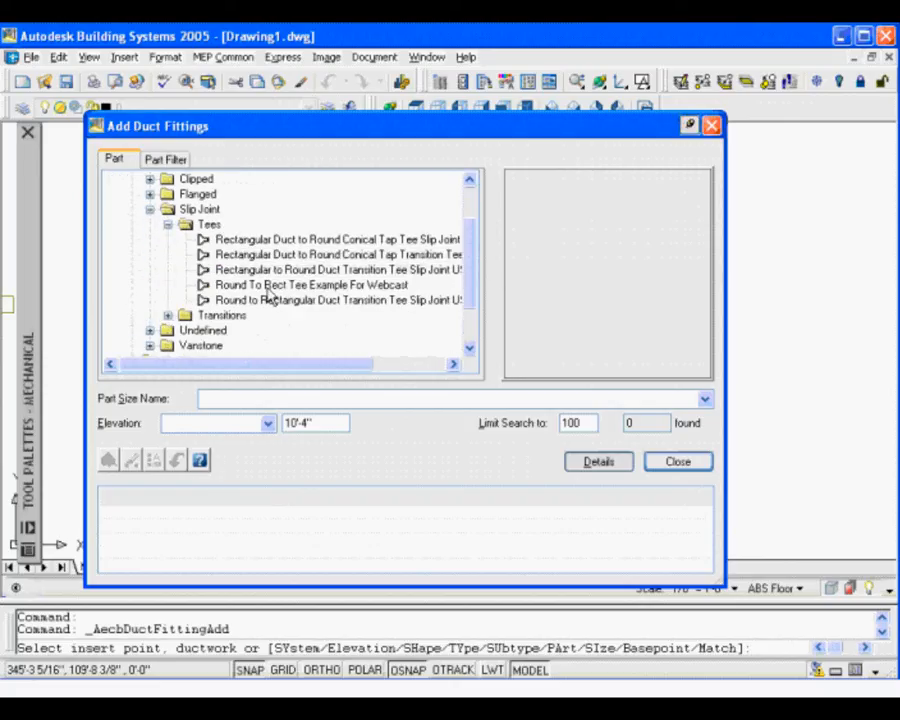
click(268, 287)
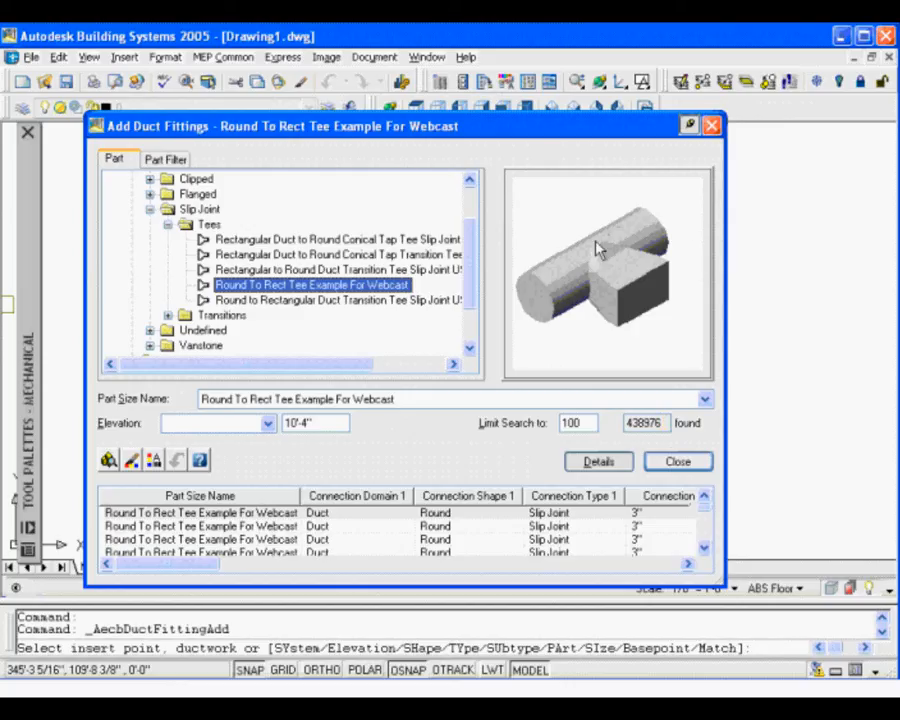
Filter the tee's part sizes to a Connection Diameter D1 of 8".
click(176, 161)
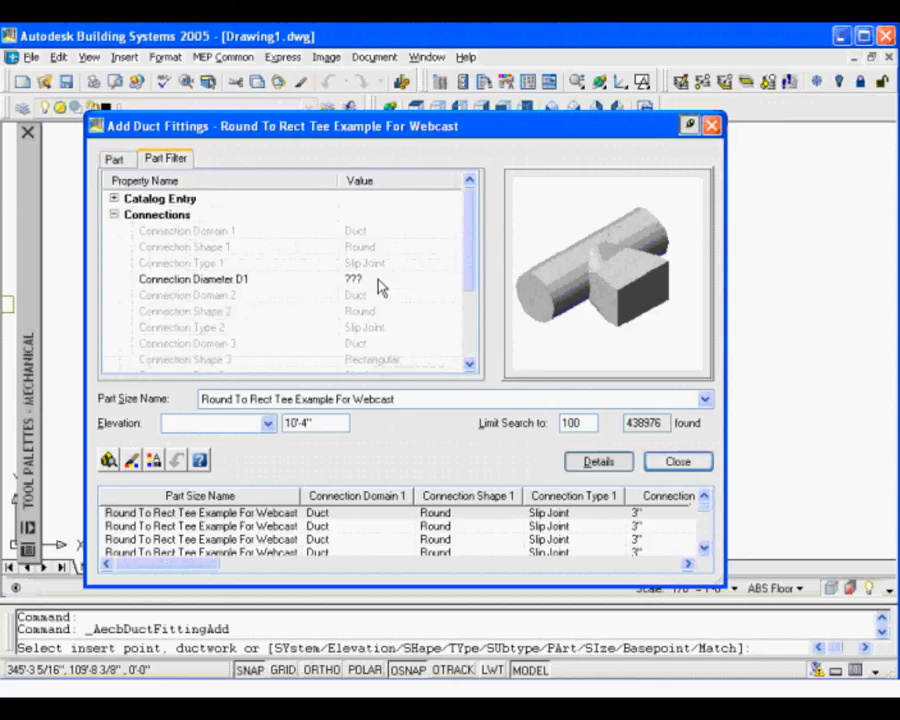
click(378, 281)
click(449, 281)
drag(449, 283, 378, 388)
click(376, 378)
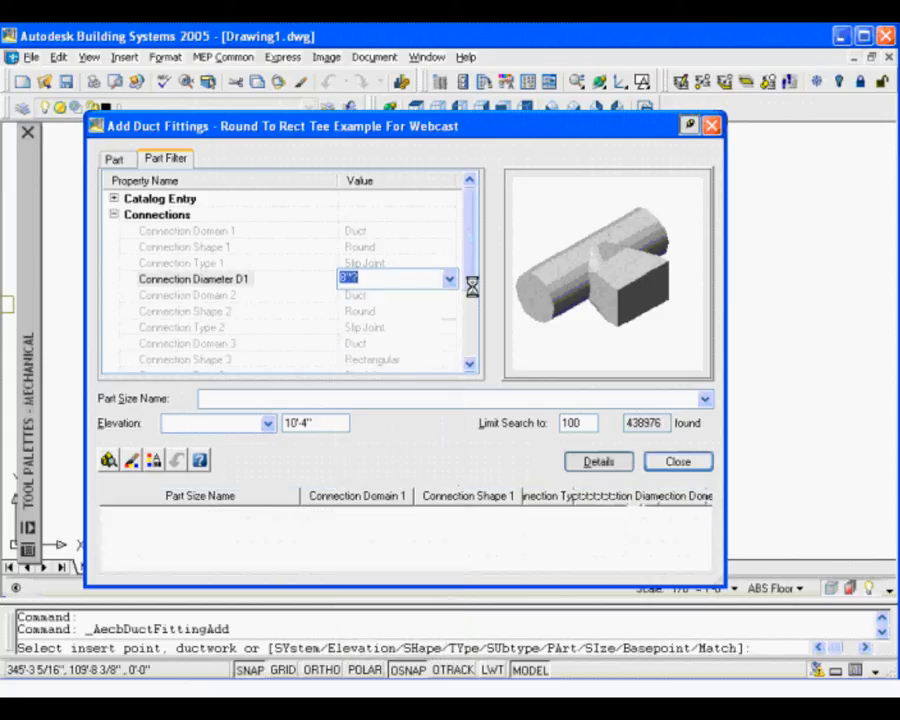
Set the tee's Rectangular Connection Height RH3 to 4" and Rectangular Connection Width RW3 to 5".
drag(470, 262, 470, 338)
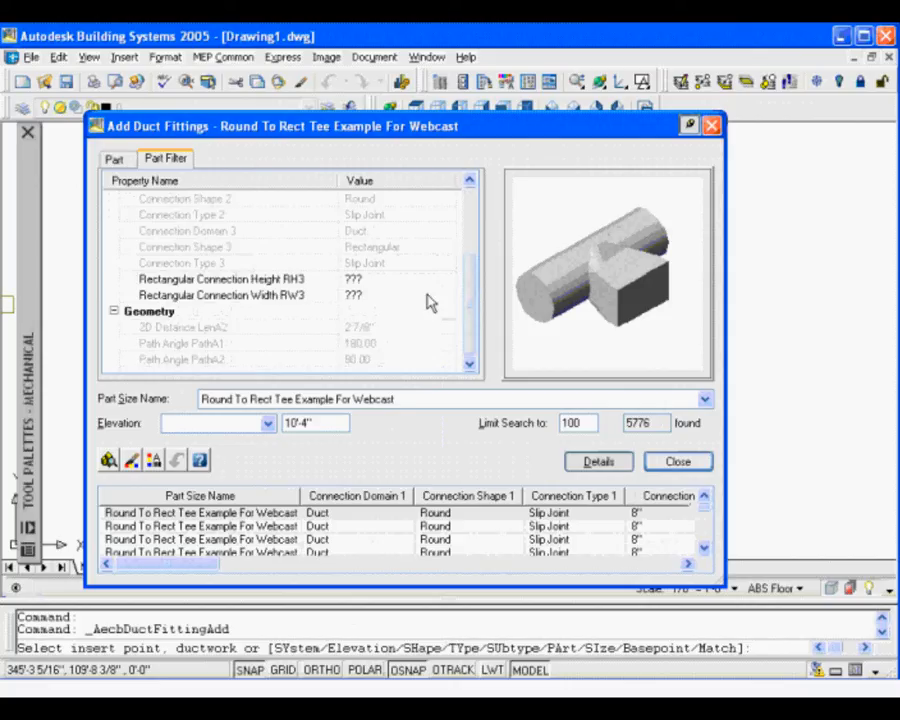
click(437, 284)
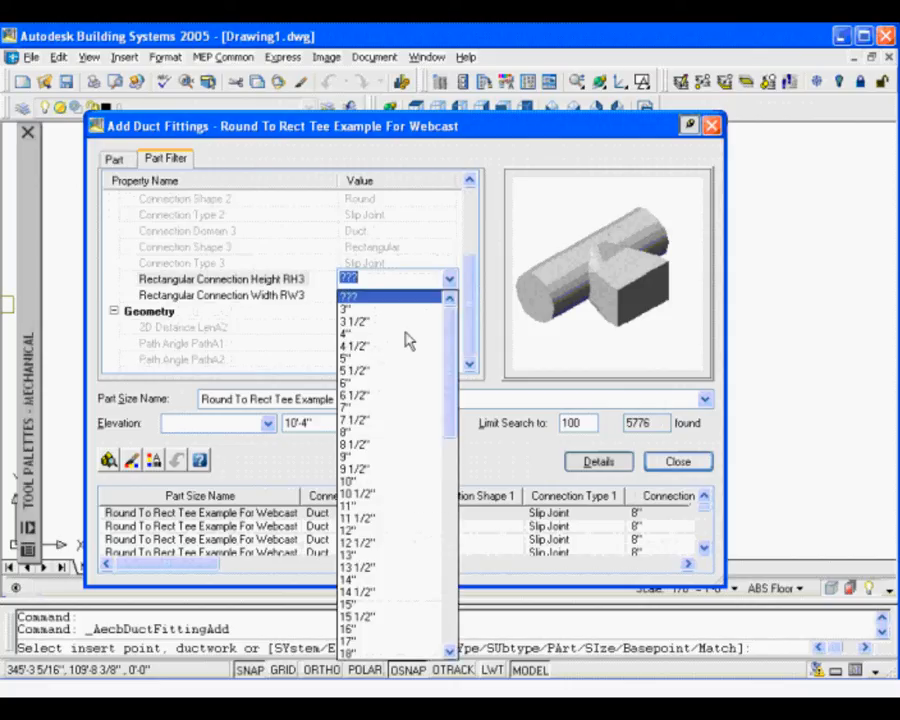
click(406, 332)
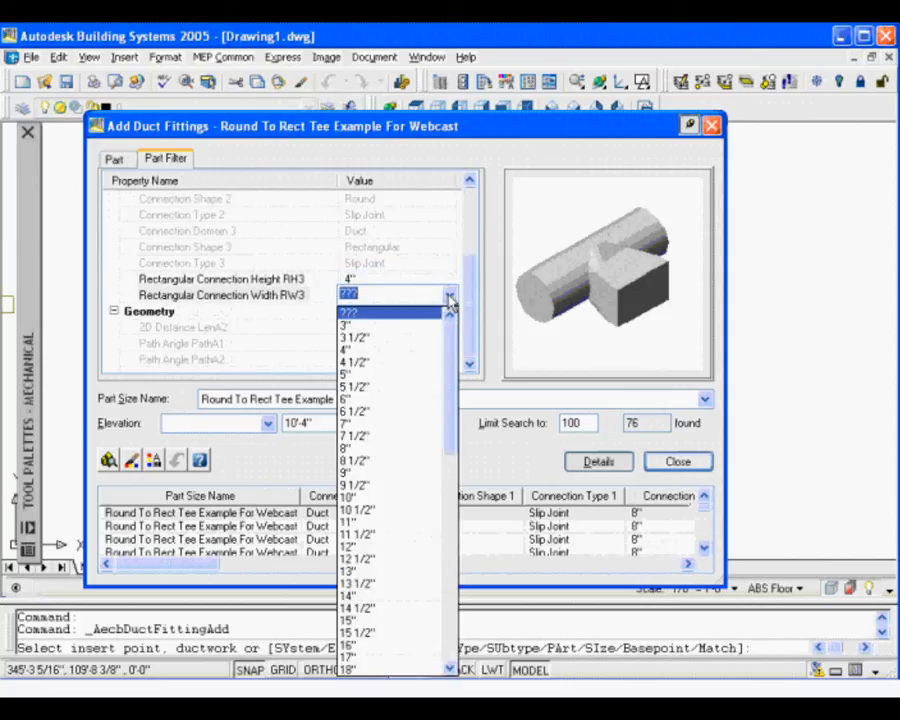
click(449, 295)
click(400, 375)
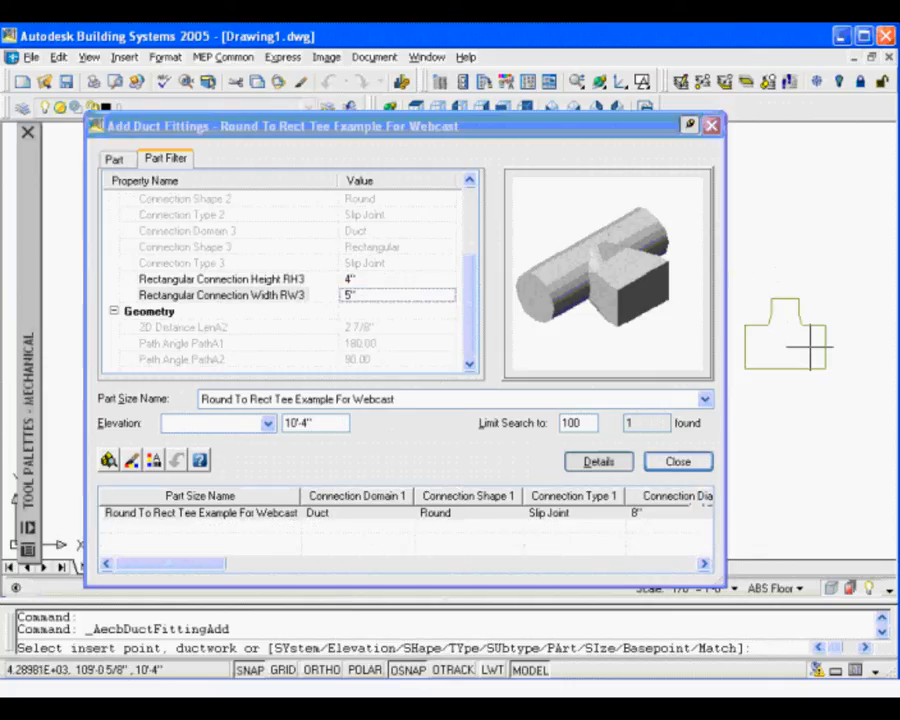
Insert one tee into the empty drawing with the default 0.00 rotation and finish adding fittings.
click(810, 347)
key(Return)
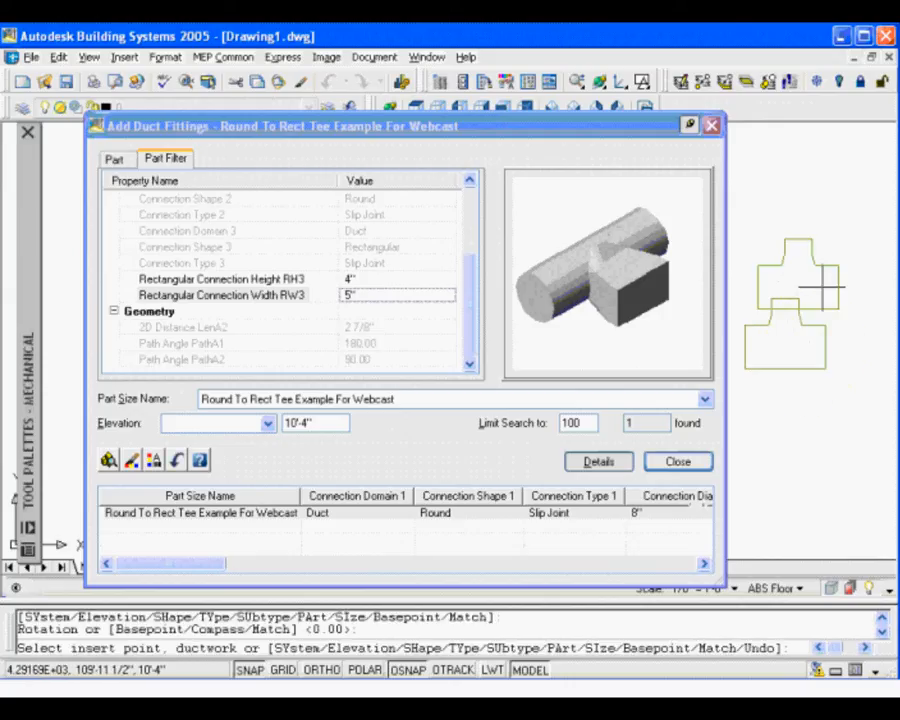
click(713, 128)
Examine the inserted tee's shape up close in the southwest isometric view and by orbiting around it.
scroll(773, 317, up, 4)
middle_drag(819, 126, 536, 134)
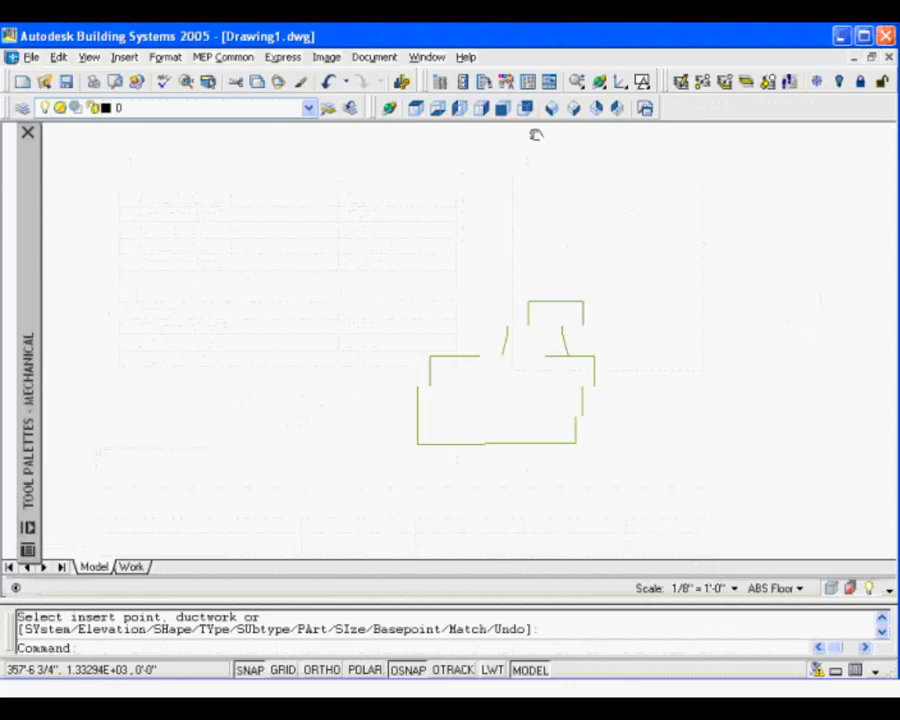
click(551, 107)
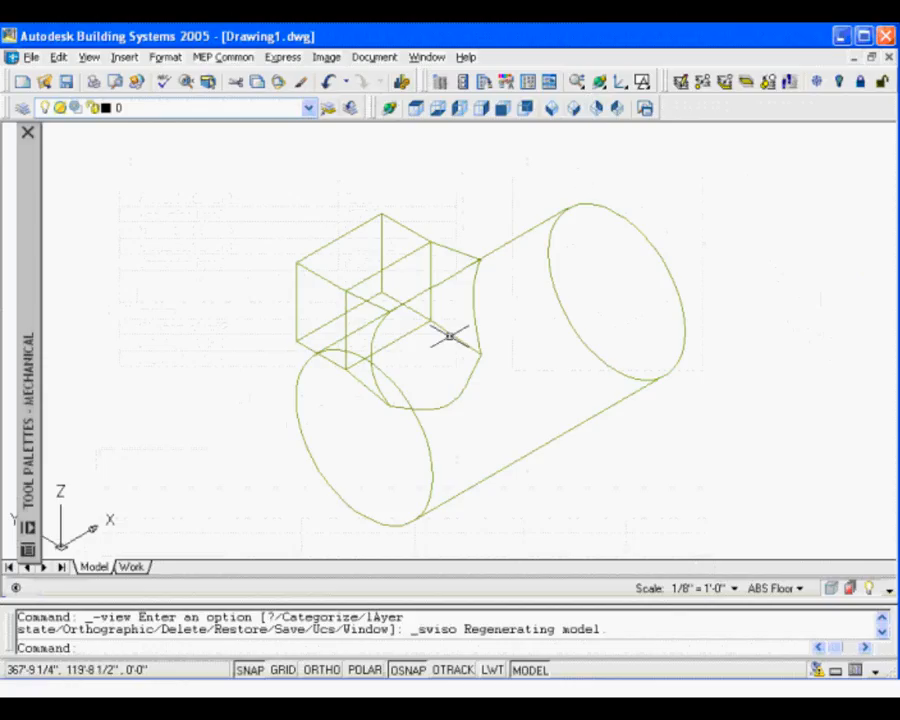
click(576, 112)
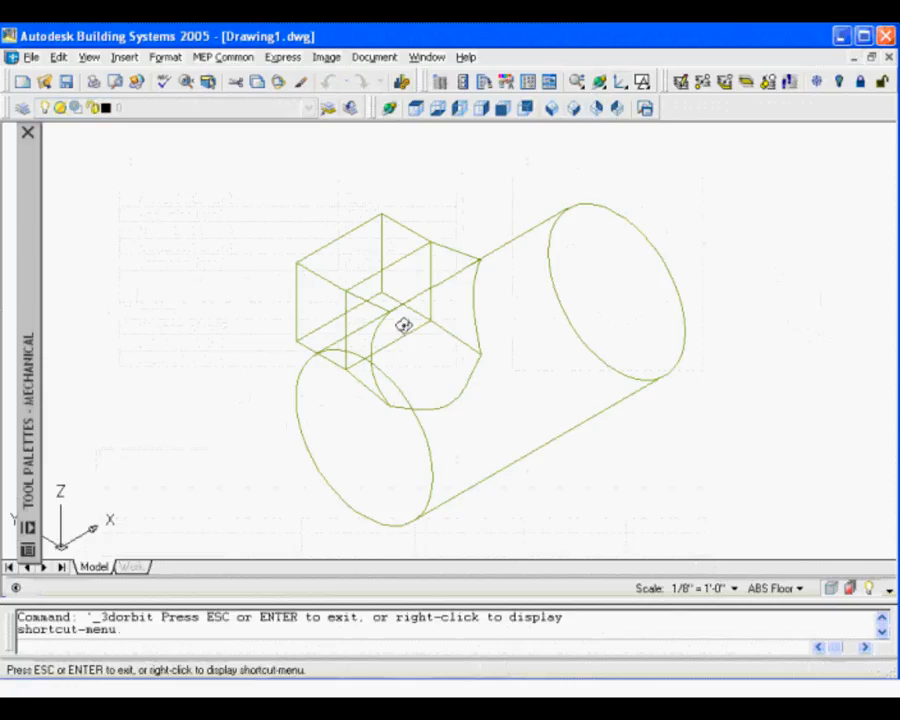
drag(404, 321, 430, 458)
key(Escape)
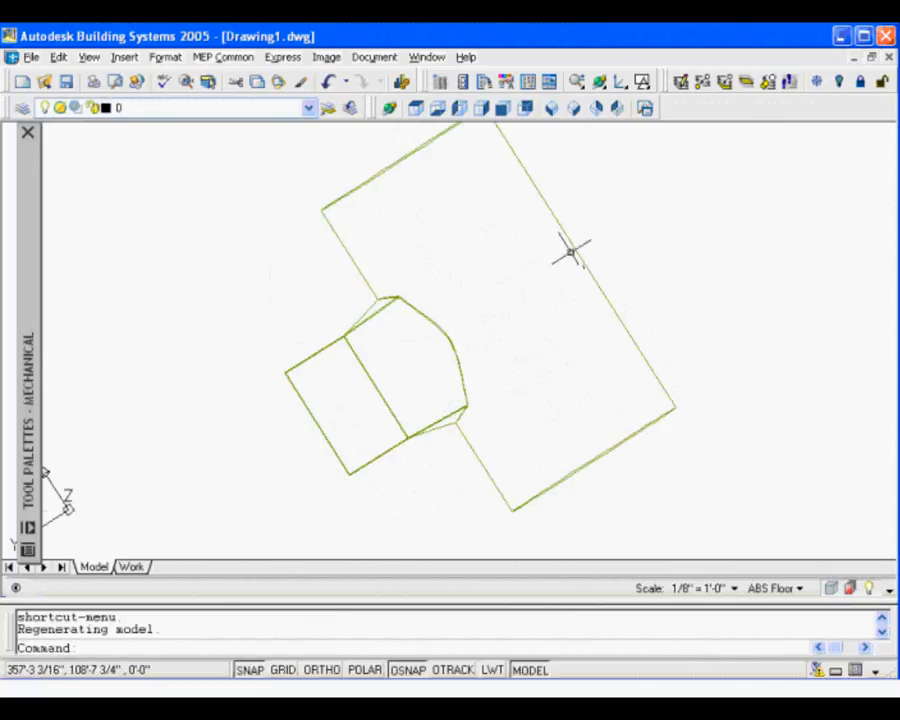
Check the tee's identification tooltip and connection grips, clear the selection, and return to the southwest isometric view.
mouse_move(573, 244)
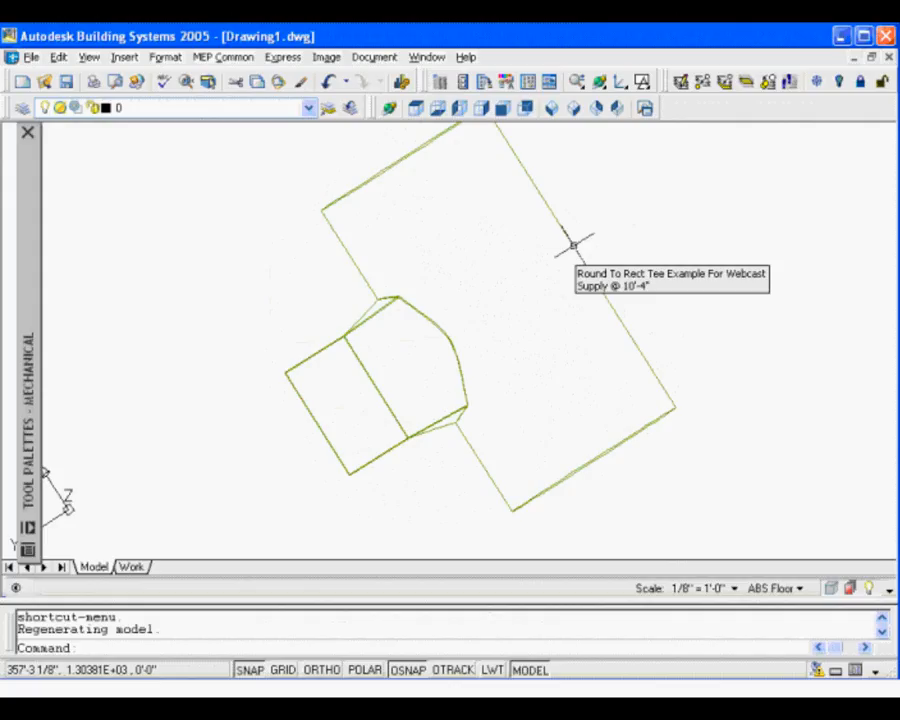
click(573, 244)
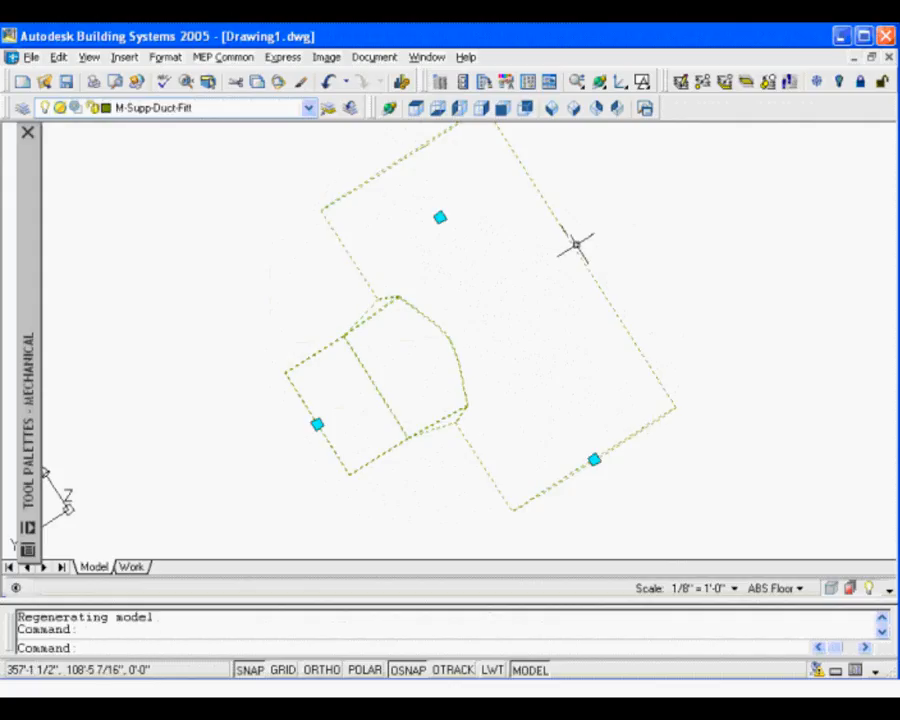
key(Escape)
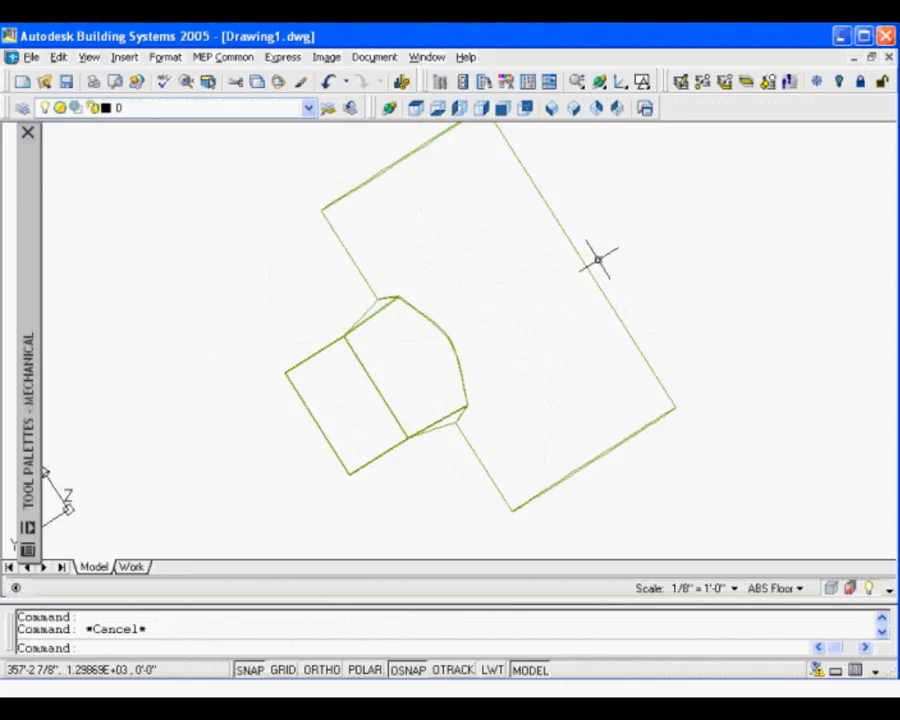
click(551, 108)
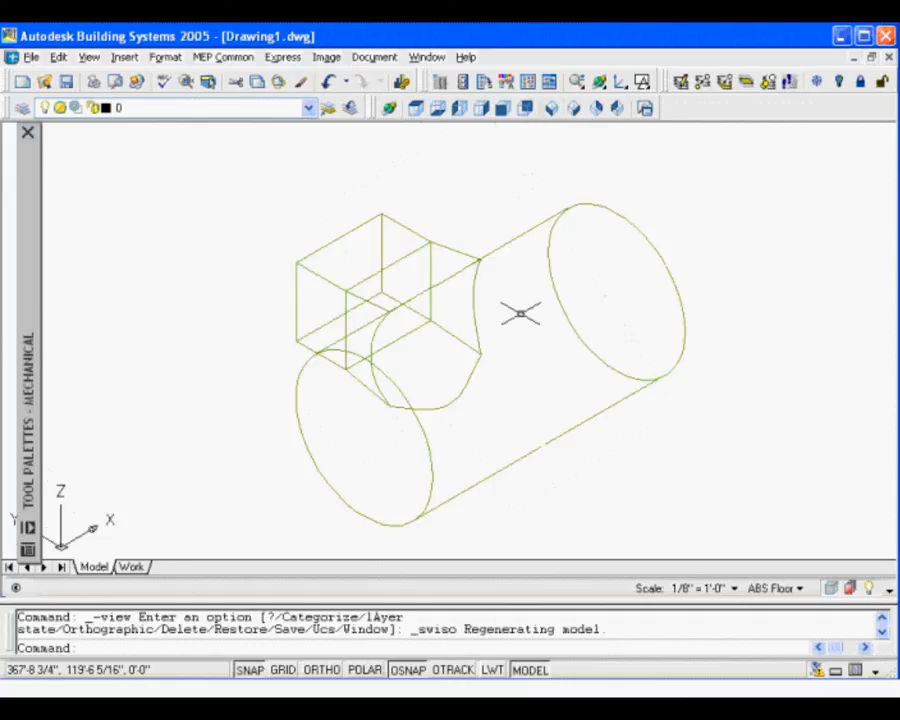